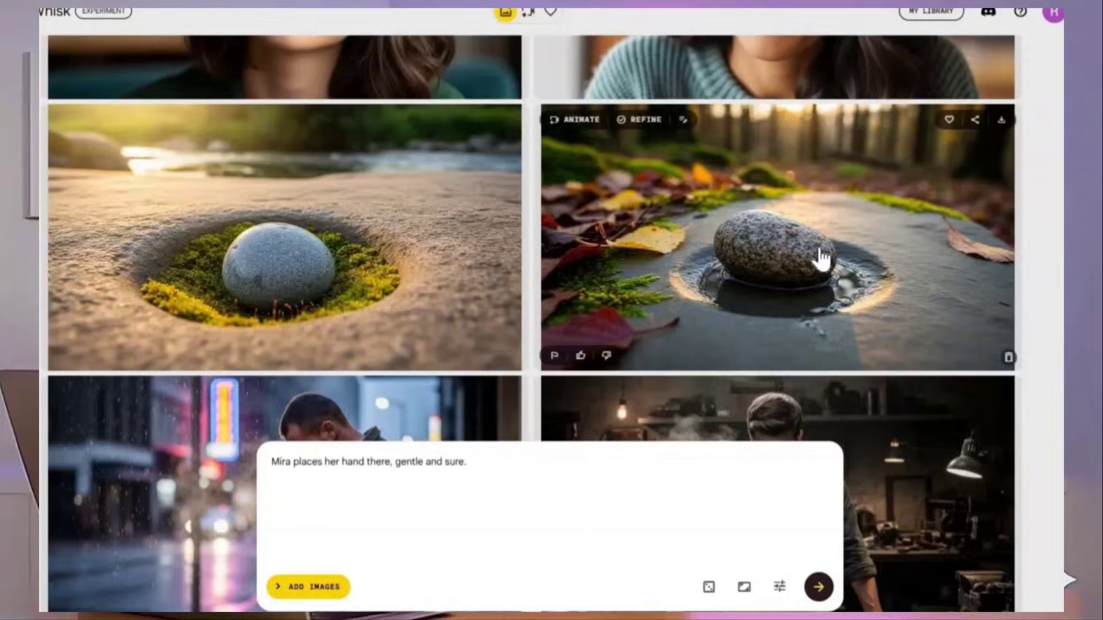
Switch the storytelling channel's Videos list from Popular to Latest.
{"action": "scroll", "coordinate": [822, 258], "scroll_direction": "down", "scroll_amount": 20}
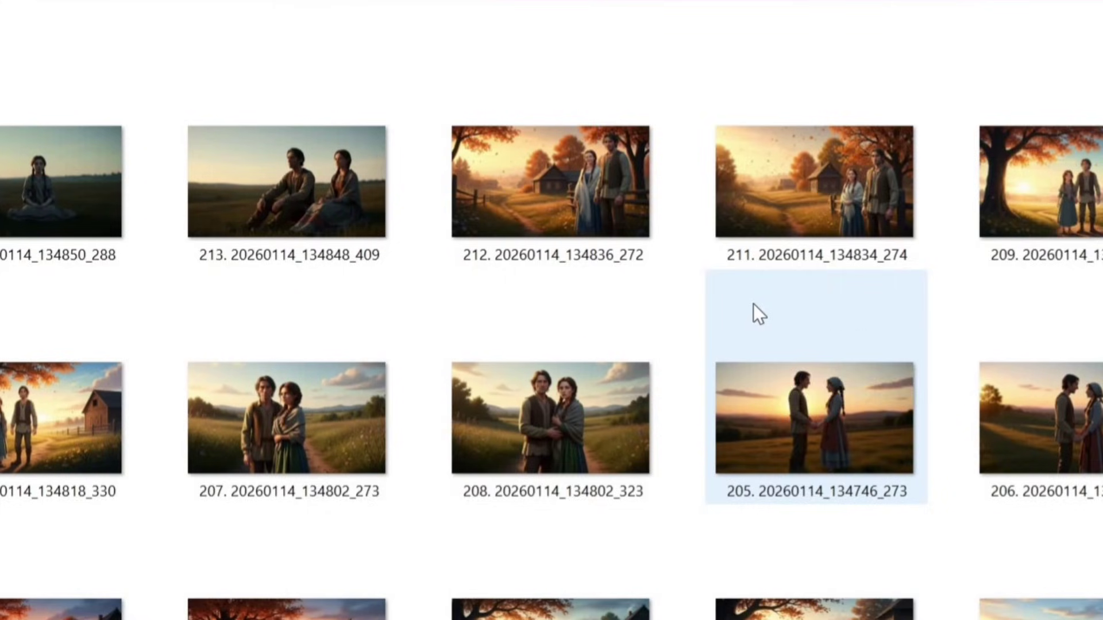
{"action": "scroll", "coordinate": [753, 308], "scroll_direction": "down", "scroll_amount": 9}
{"action": "scroll", "coordinate": [753, 302], "scroll_direction": "down", "scroll_amount": 15}
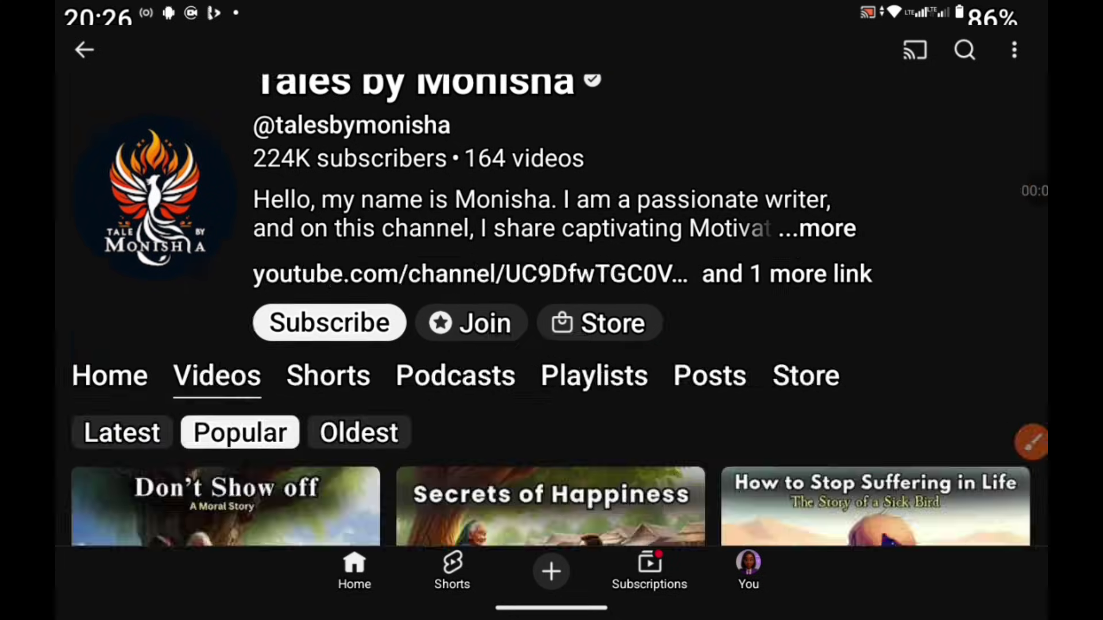
Scroll through the newest uploads, then move over to a new Chrome tab.
{"action": "scroll", "coordinate": [551, 333], "scroll_direction": "down", "scroll_amount": 8}
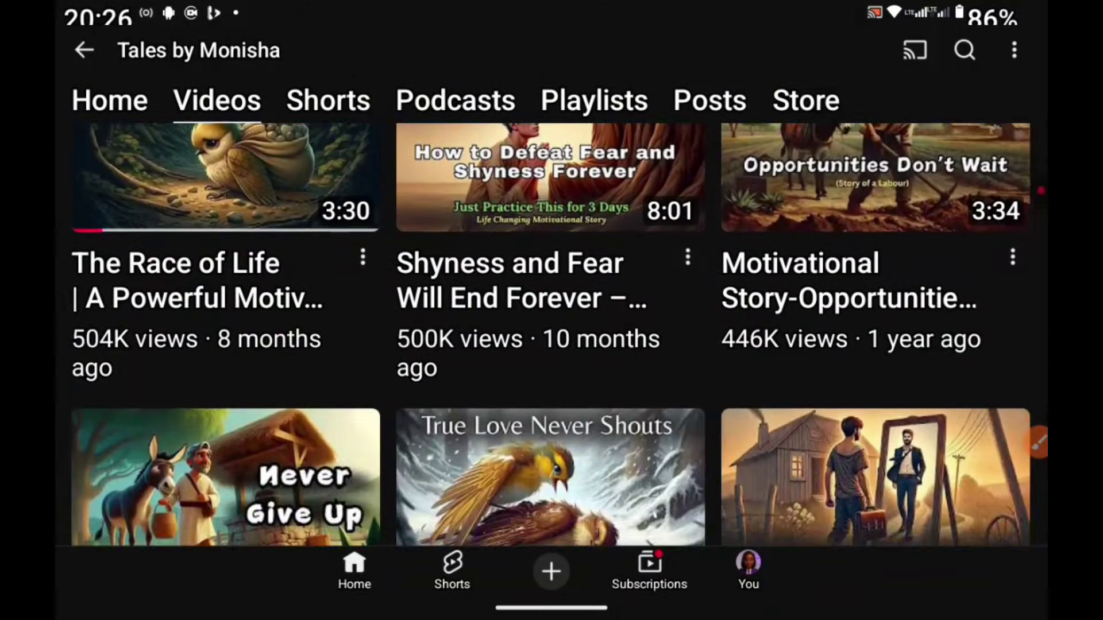
{"action": "scroll", "coordinate": [552, 333], "scroll_direction": "up", "scroll_amount": 8}
{"action": "scroll", "coordinate": [551, 287], "scroll_direction": "up", "scroll_amount": 3}
{"action": "left_click", "coordinate": [120, 344]}
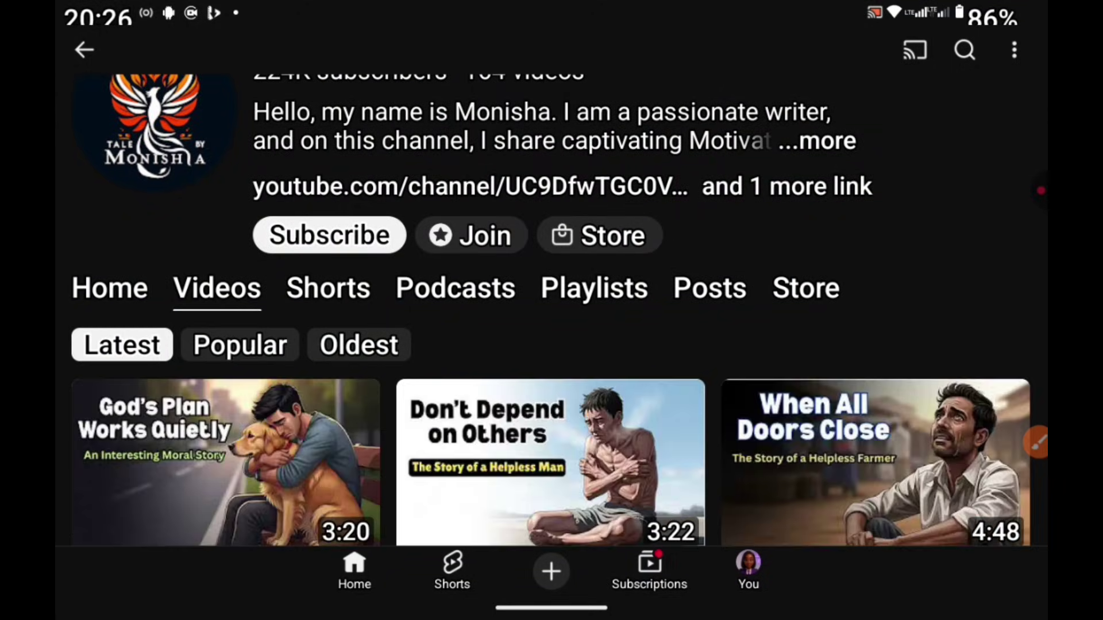
{"action": "scroll", "coordinate": [552, 344], "scroll_direction": "down", "scroll_amount": 4}
{"action": "scroll", "coordinate": [551, 333], "scroll_direction": "down", "scroll_amount": 10}
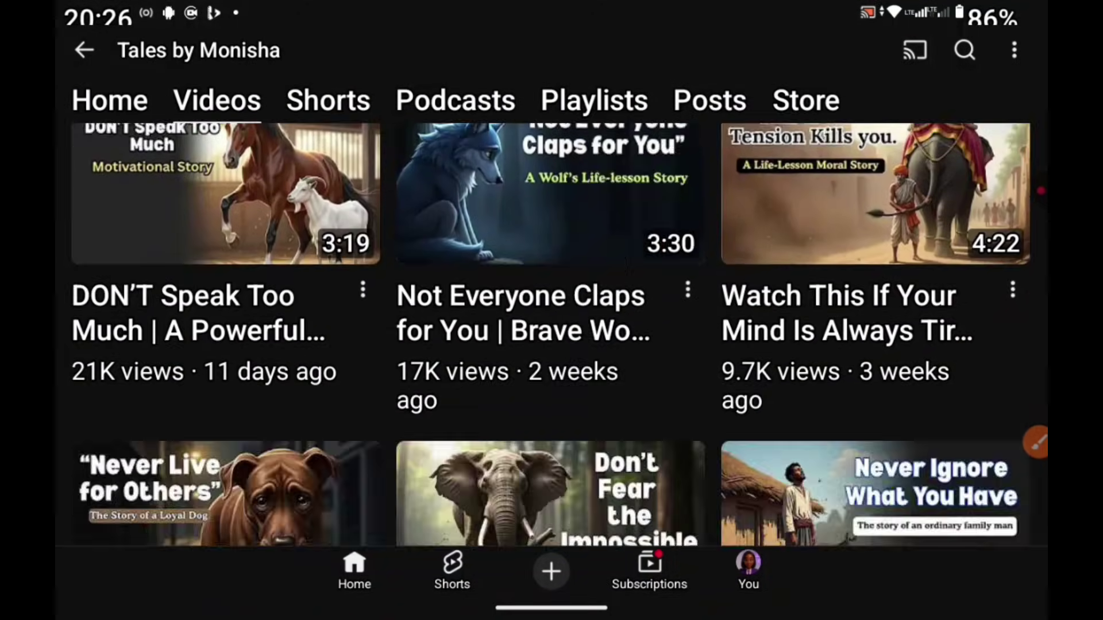
{"action": "scroll", "coordinate": [552, 333], "scroll_direction": "down", "scroll_amount": 8}
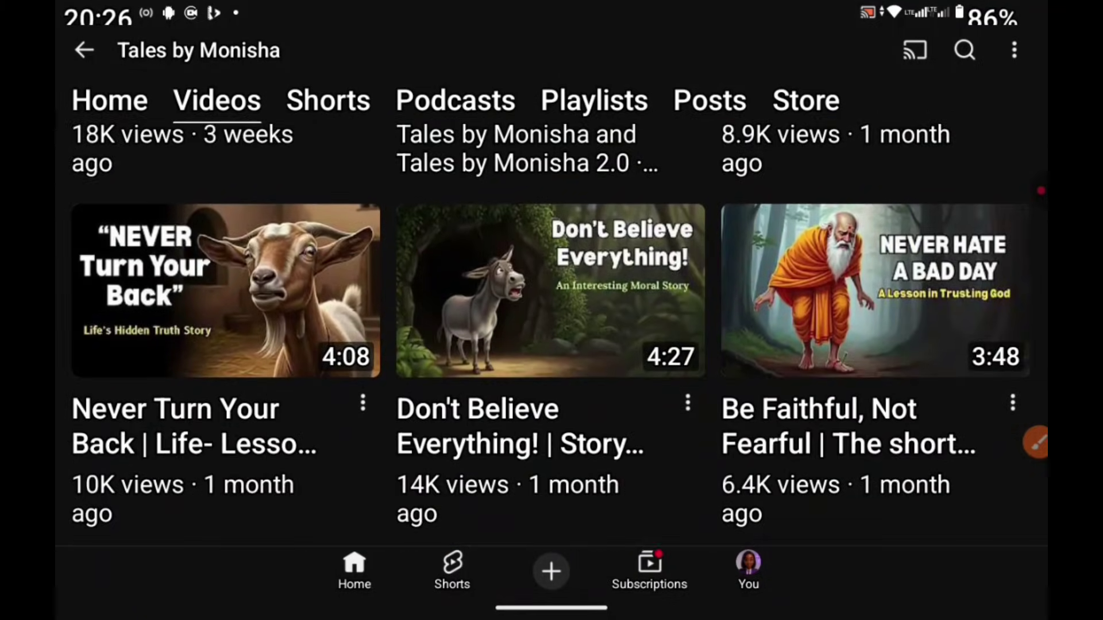
{"action": "scroll", "coordinate": [552, 334], "scroll_direction": "down", "scroll_amount": 2}
{"action": "left_click", "coordinate": [1041, 191]}
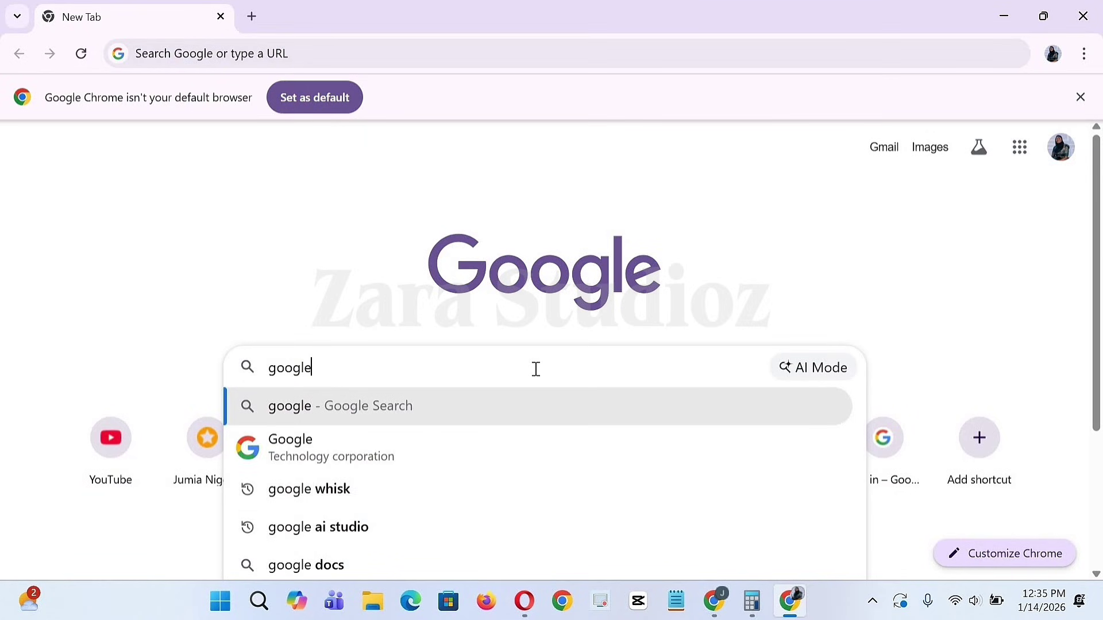
Search Google for 'chrom web store' and open the Chrome Web Store.
{"action": "key", "text": "BackSpace"}
{"action": "key", "text": "BackSpace"}
{"action": "key", "text": "BackSpace"}
{"action": "key", "text": "BackSpace"}
{"action": "key", "text": "BackSpace"}
{"action": "key", "text": "BackSpace"}
{"action": "type", "text": "chrom"}
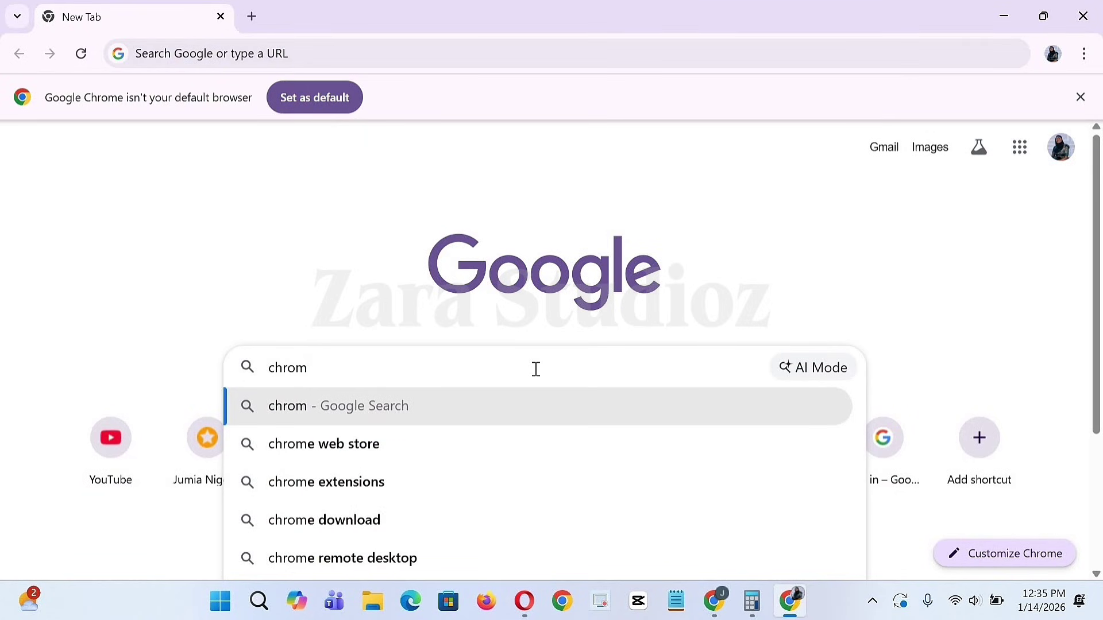
{"action": "type", "text": " web store"}
{"action": "key", "text": "Return"}
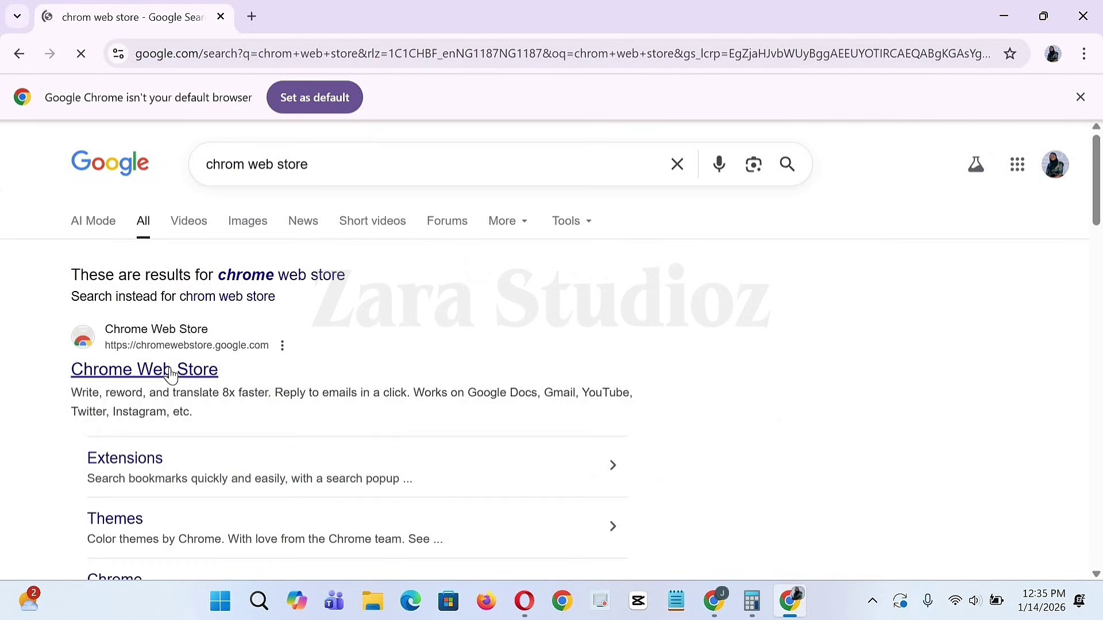
{"action": "left_click", "coordinate": [171, 372]}
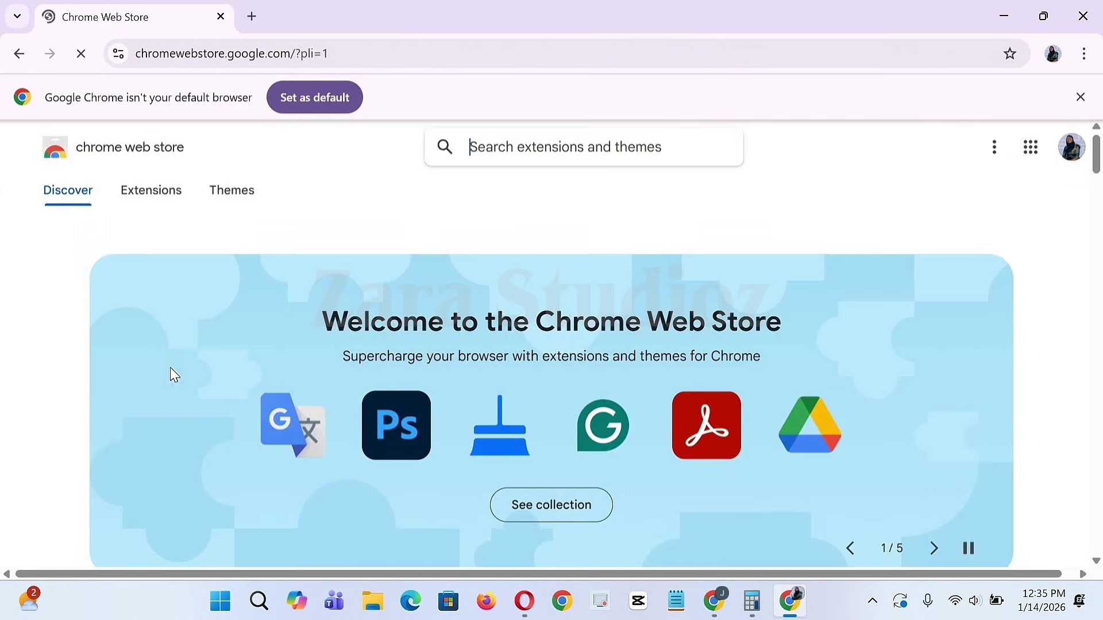
Search the store for 'auto whisk' and open the Auto Whisk extension listing.
{"action": "left_click", "coordinate": [544, 145]}
{"action": "type", "text": "auto whisk"}
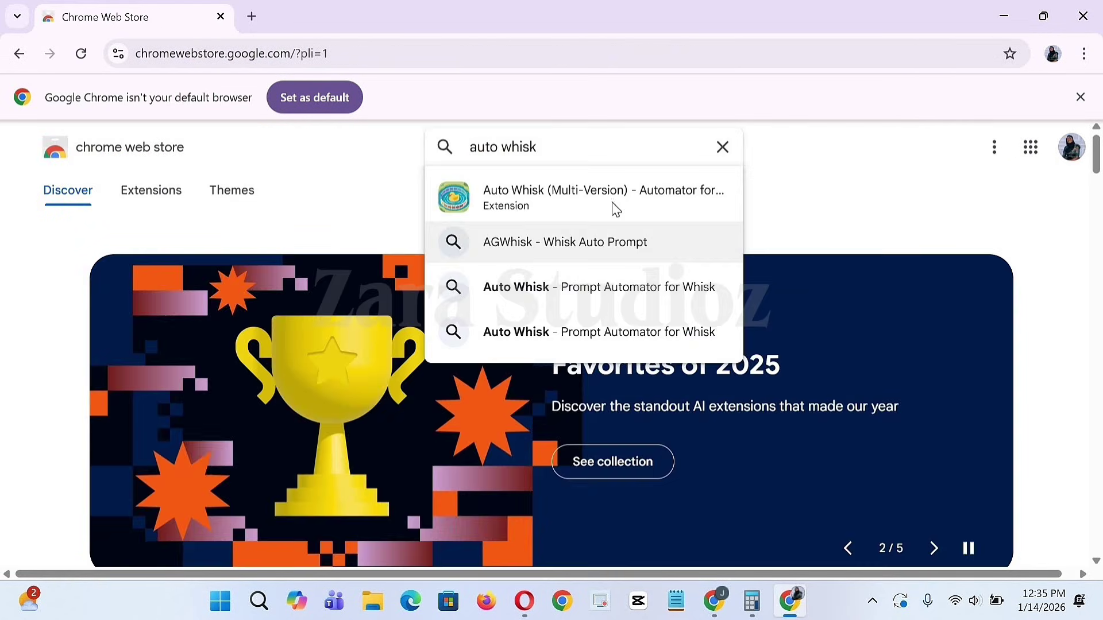
{"action": "left_click", "coordinate": [548, 194]}
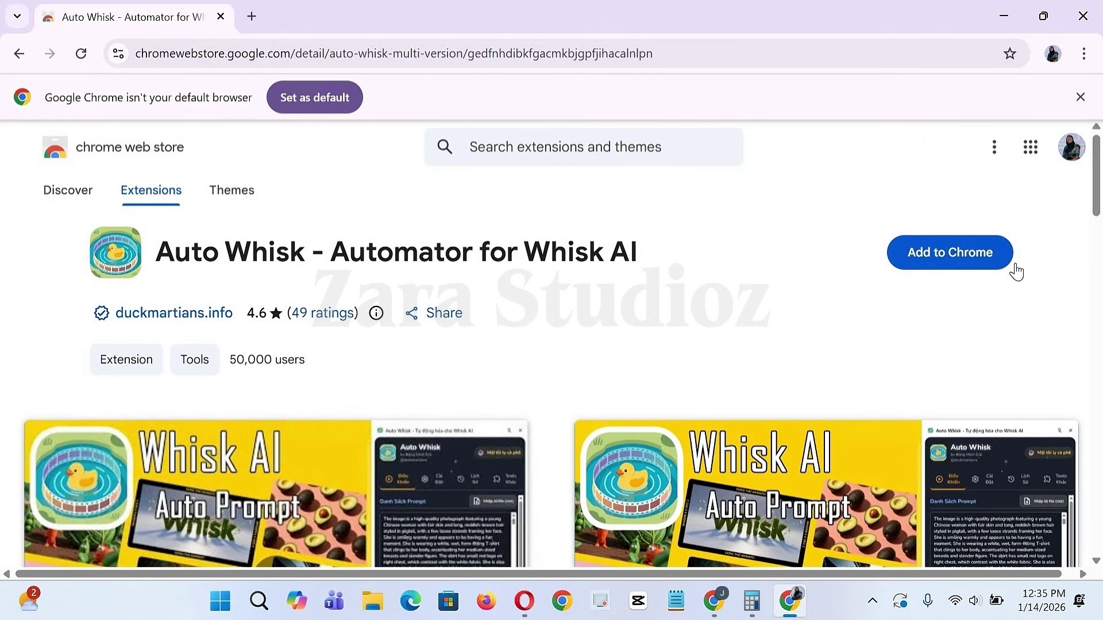
Add Auto Whisk to Chrome and pin it to the toolbar from the Extensions menu.
{"action": "left_click", "coordinate": [933, 254]}
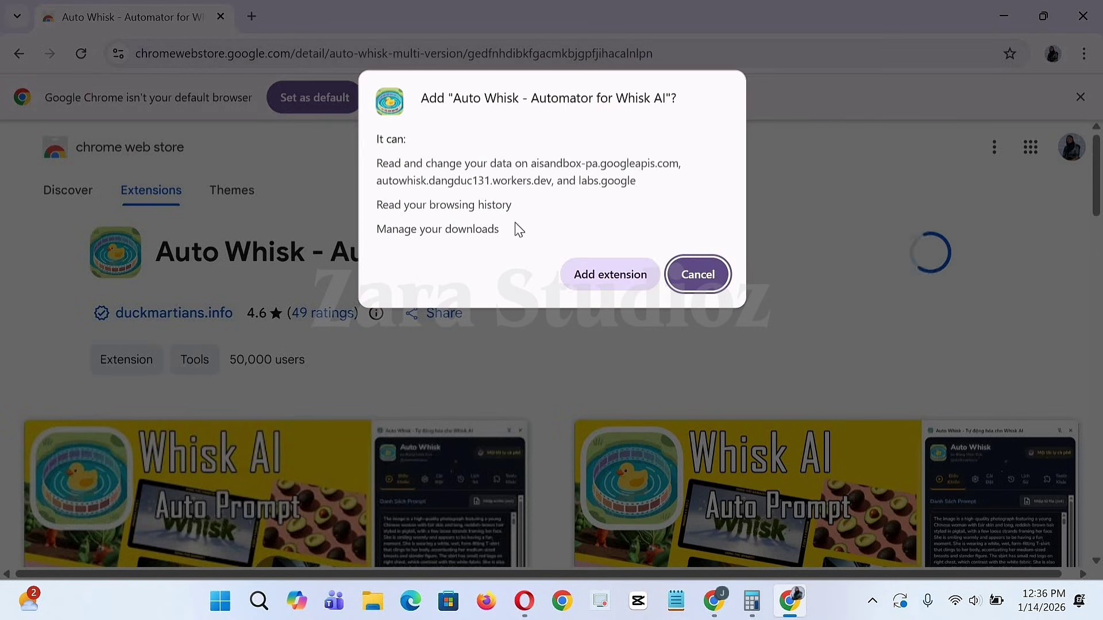
{"action": "left_click", "coordinate": [580, 273]}
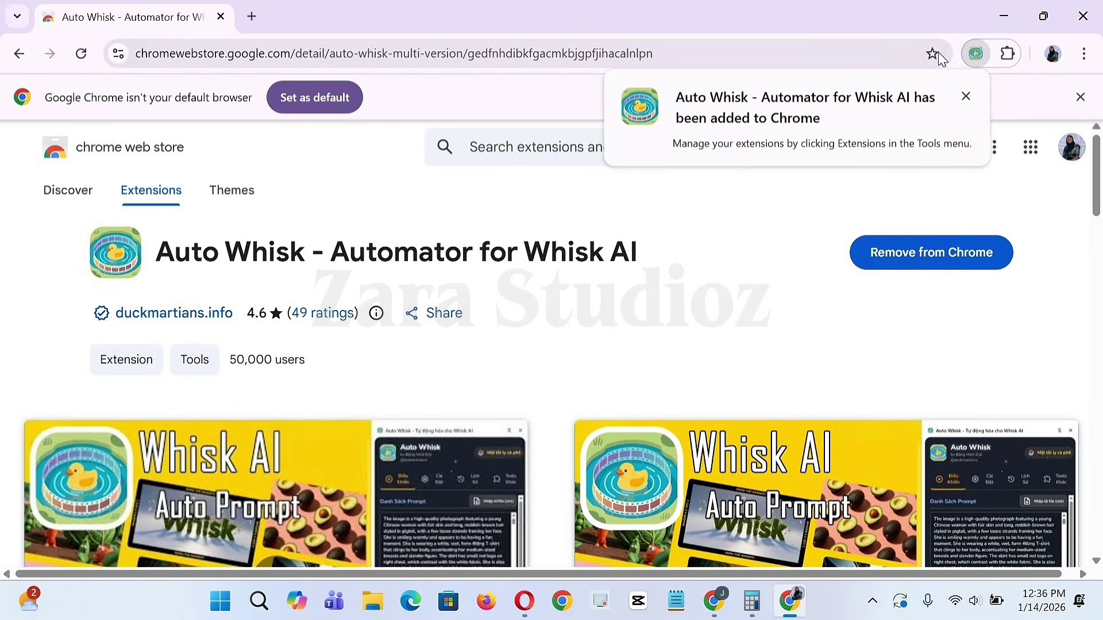
{"action": "left_click", "coordinate": [1010, 54]}
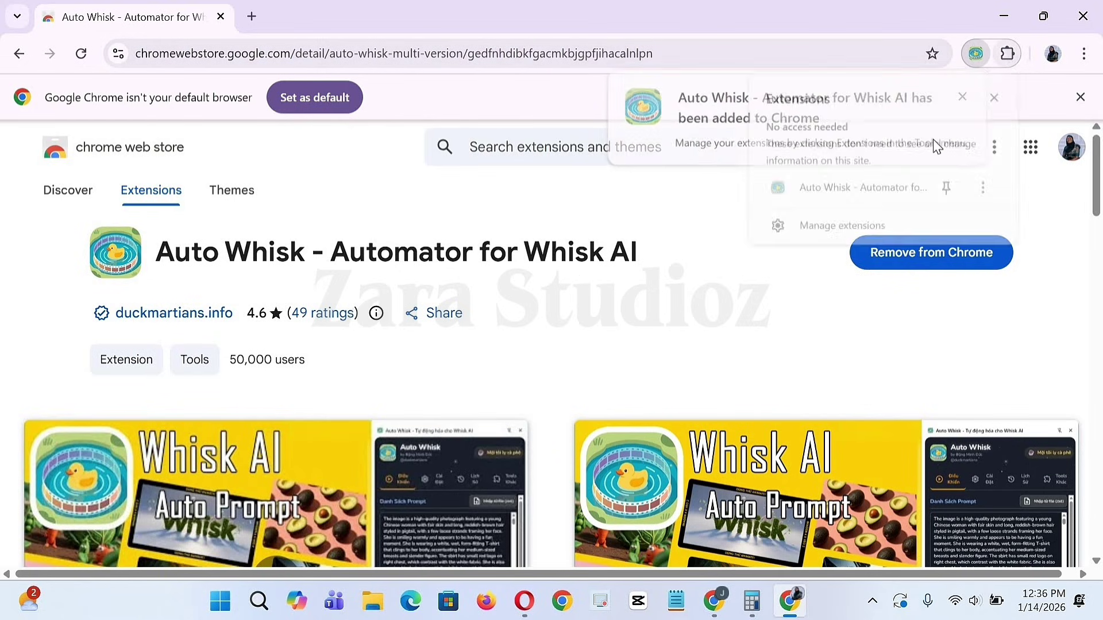
{"action": "left_click", "coordinate": [948, 190]}
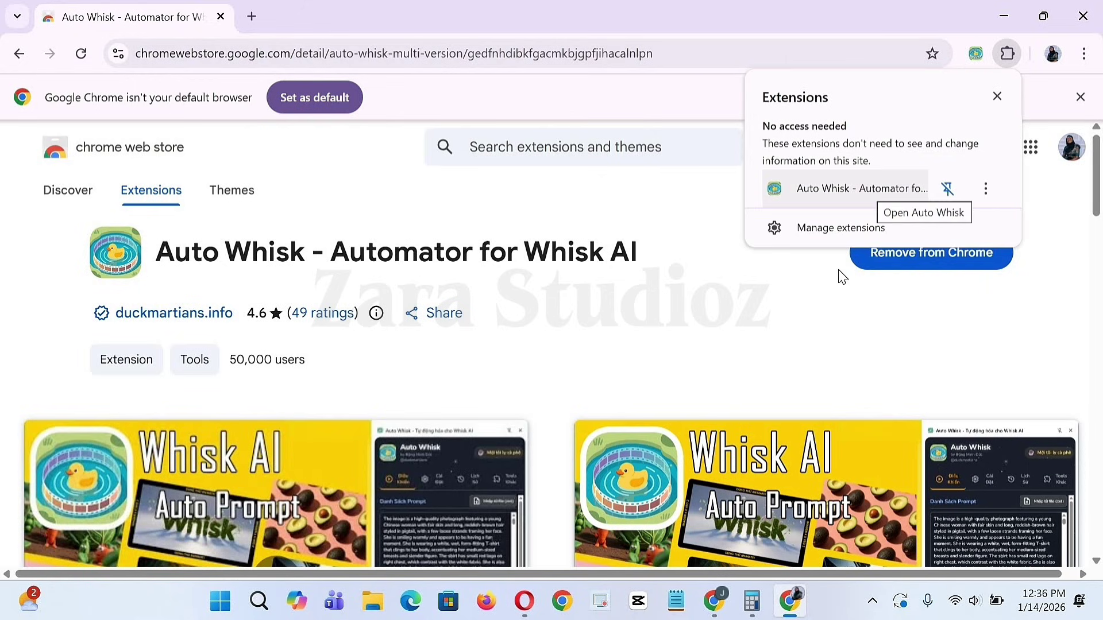
{"action": "left_click", "coordinate": [993, 53]}
{"action": "left_click", "coordinate": [1007, 58]}
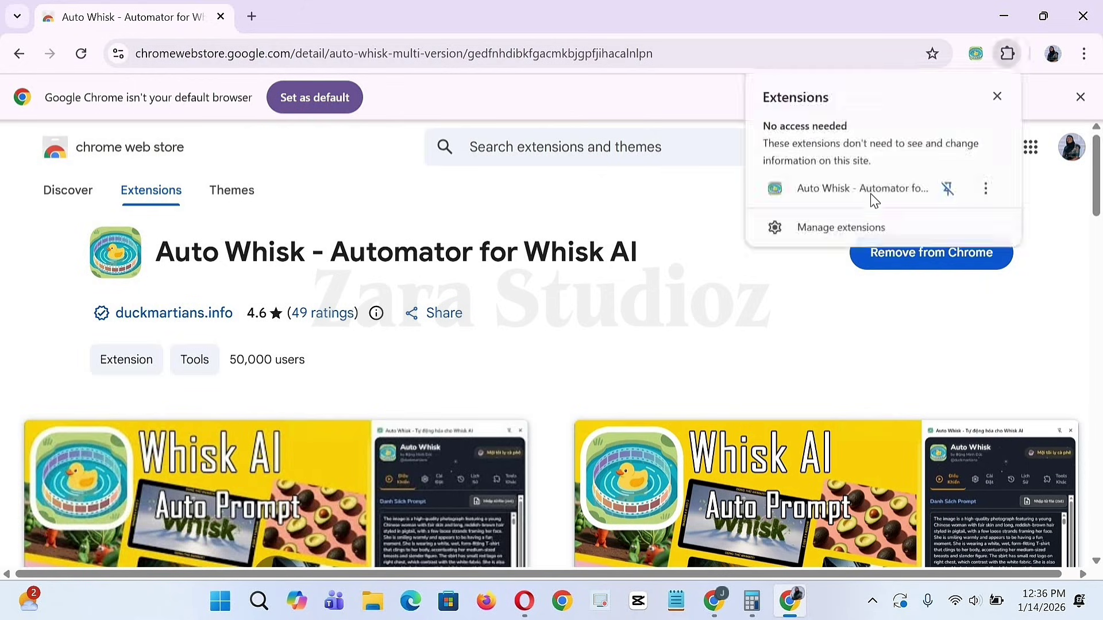
Open Auto Whisk in the side panel and change its language from Tiếng Việt to English.
{"action": "left_click", "coordinate": [860, 198]}
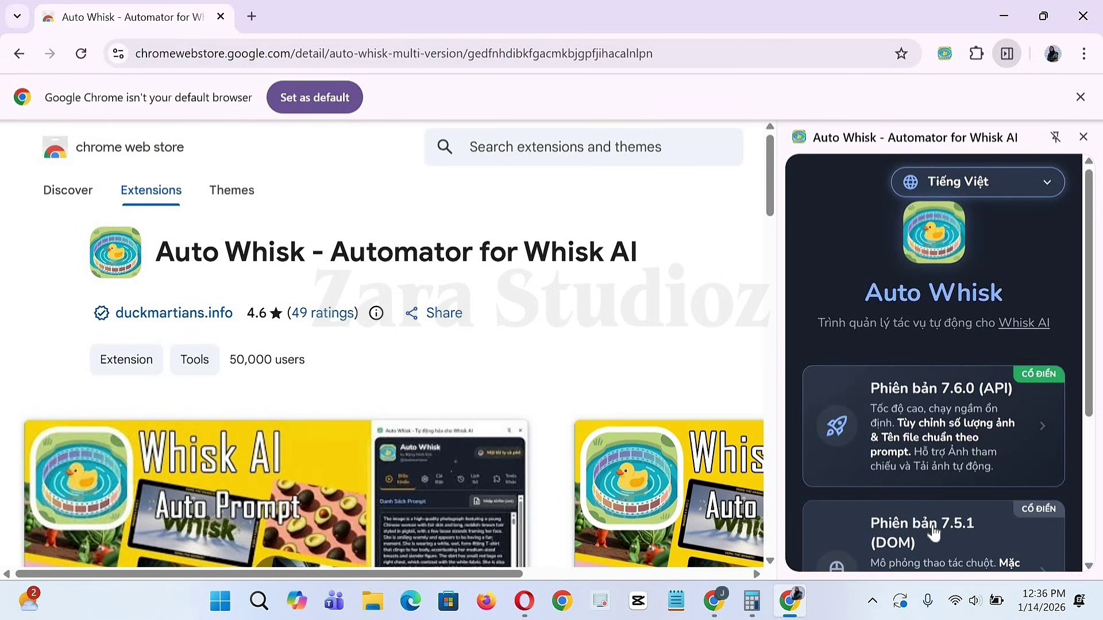
{"action": "scroll", "coordinate": [956, 422], "scroll_direction": "down", "scroll_amount": 3}
{"action": "scroll", "coordinate": [958, 418], "scroll_direction": "up", "scroll_amount": 5}
{"action": "left_click", "coordinate": [1022, 183]}
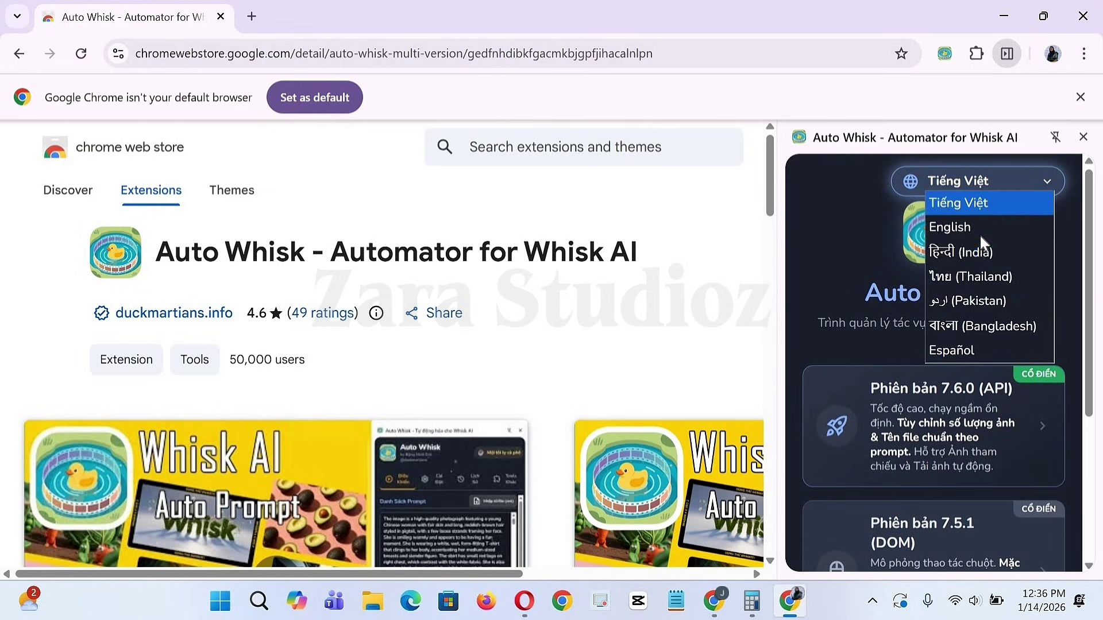
{"action": "left_click", "coordinate": [980, 227]}
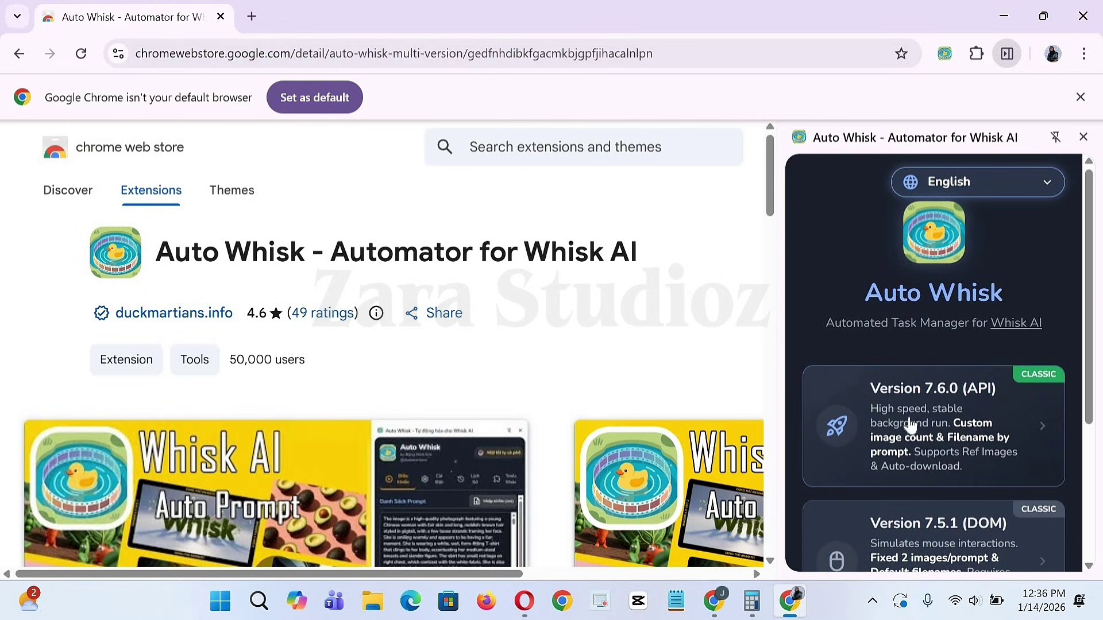
{"action": "scroll", "coordinate": [998, 408], "scroll_direction": "down", "scroll_amount": 3}
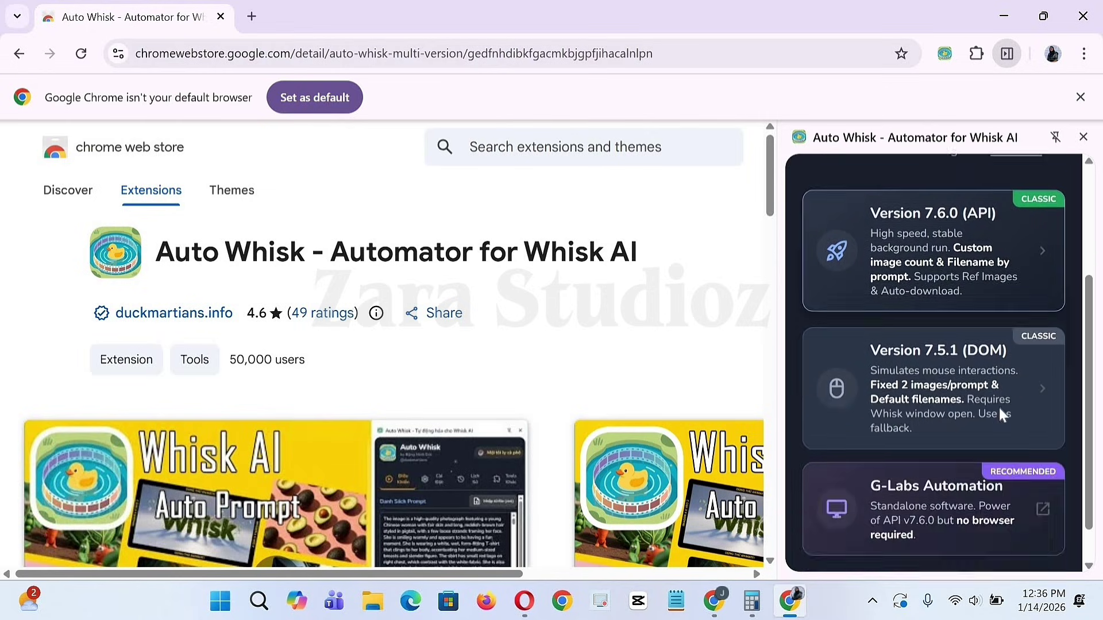
{"action": "scroll", "coordinate": [999, 409], "scroll_direction": "down", "scroll_amount": 1}
{"action": "scroll", "coordinate": [997, 408], "scroll_direction": "up", "scroll_amount": 4}
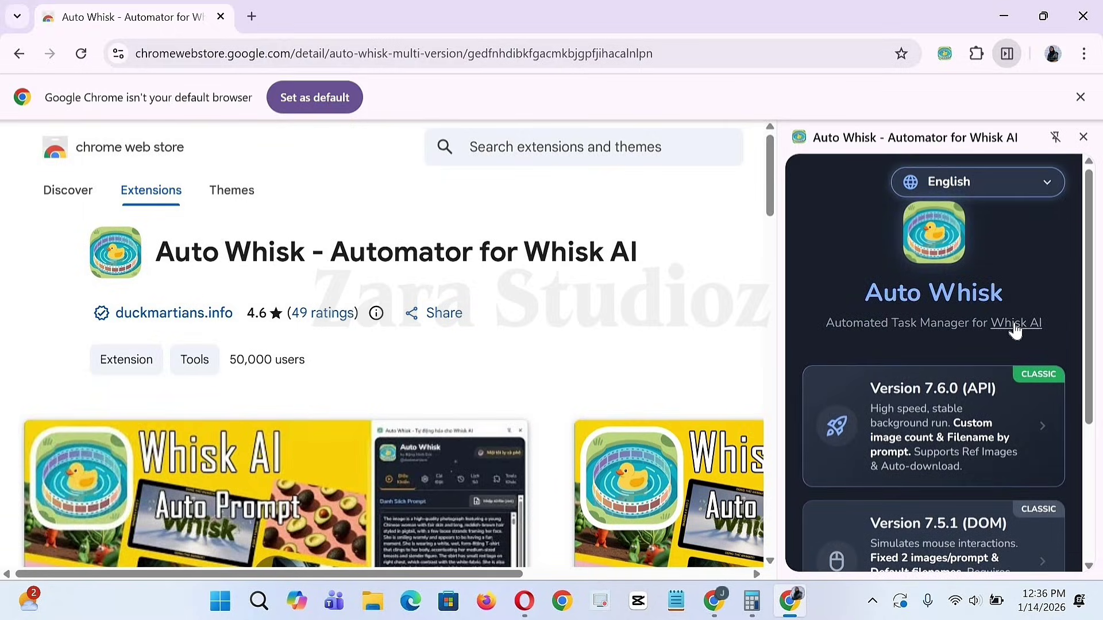
Open Whisk AI in a new tab and enter the image tool past the welcome message.
{"action": "left_click", "coordinate": [1015, 324]}
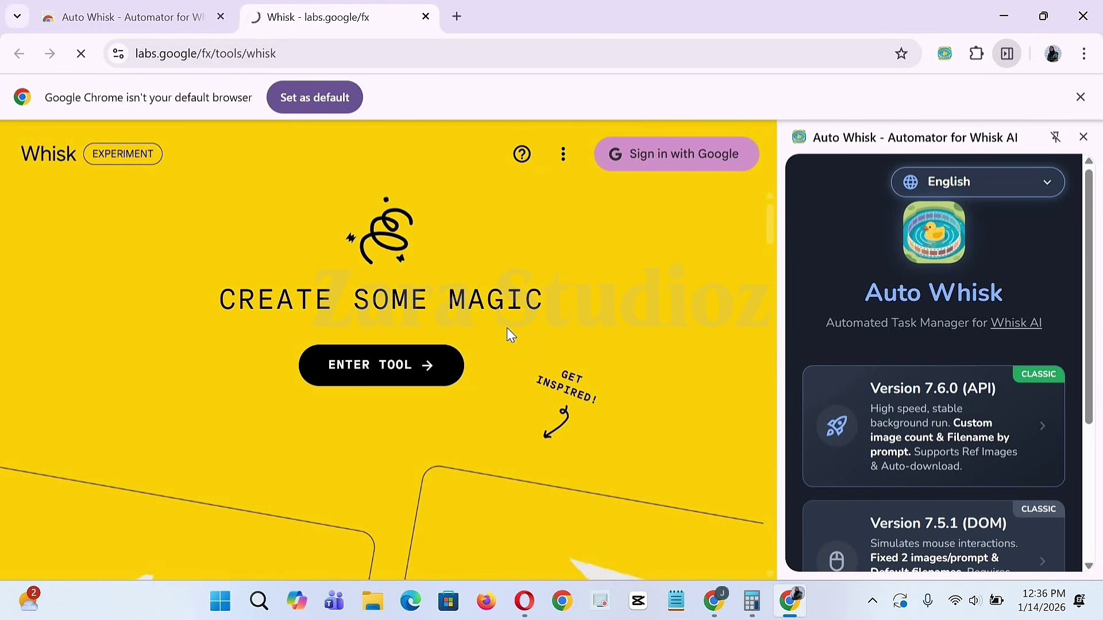
{"action": "left_click", "coordinate": [392, 368]}
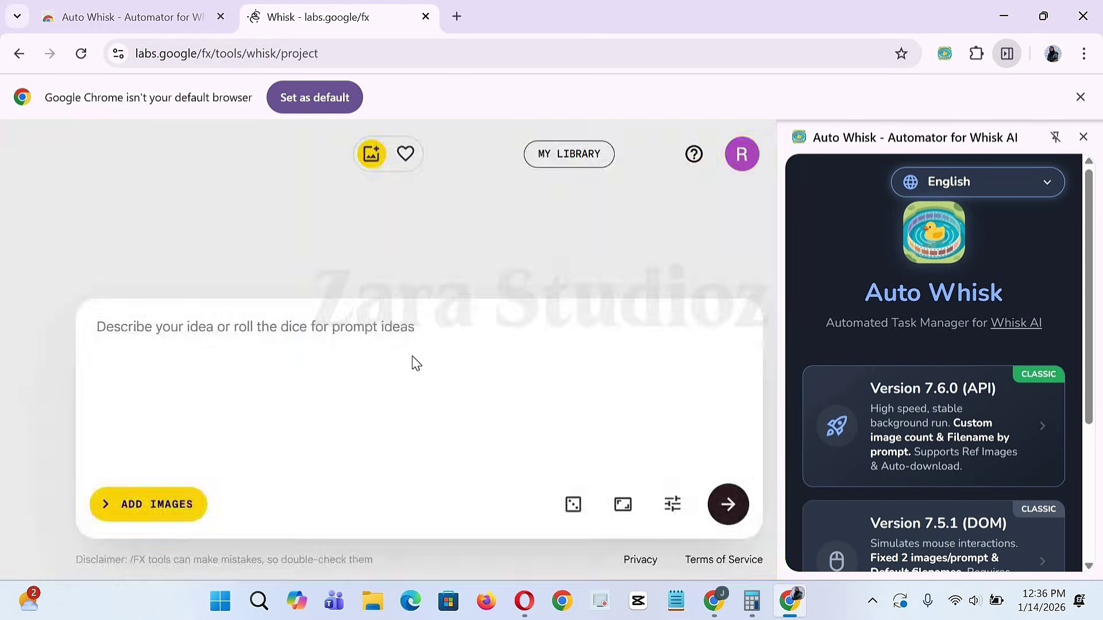
{"action": "left_click", "coordinate": [554, 151]}
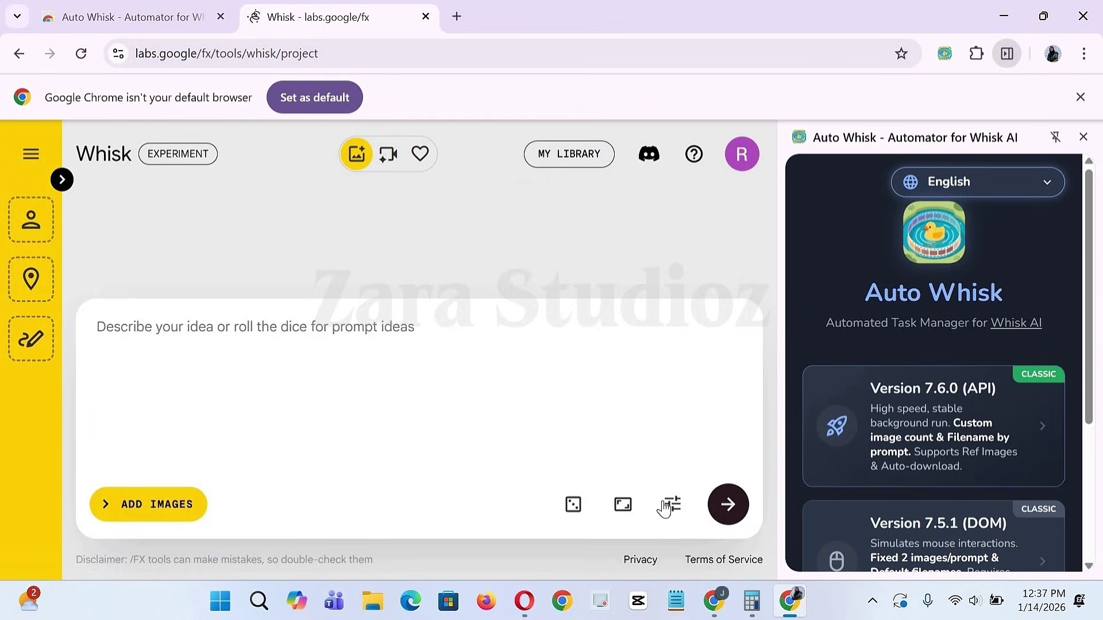
Check the seed and aspect ratio settings, then minimize Whisk to reveal ChatGPT.
{"action": "left_click", "coordinate": [670, 505]}
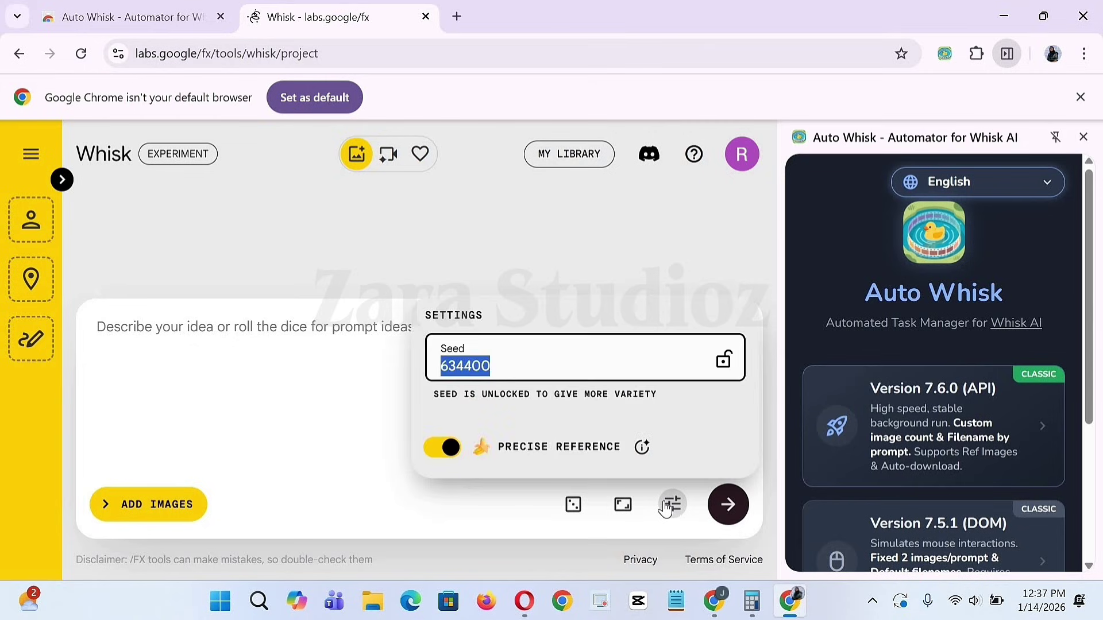
{"action": "left_click", "coordinate": [281, 393]}
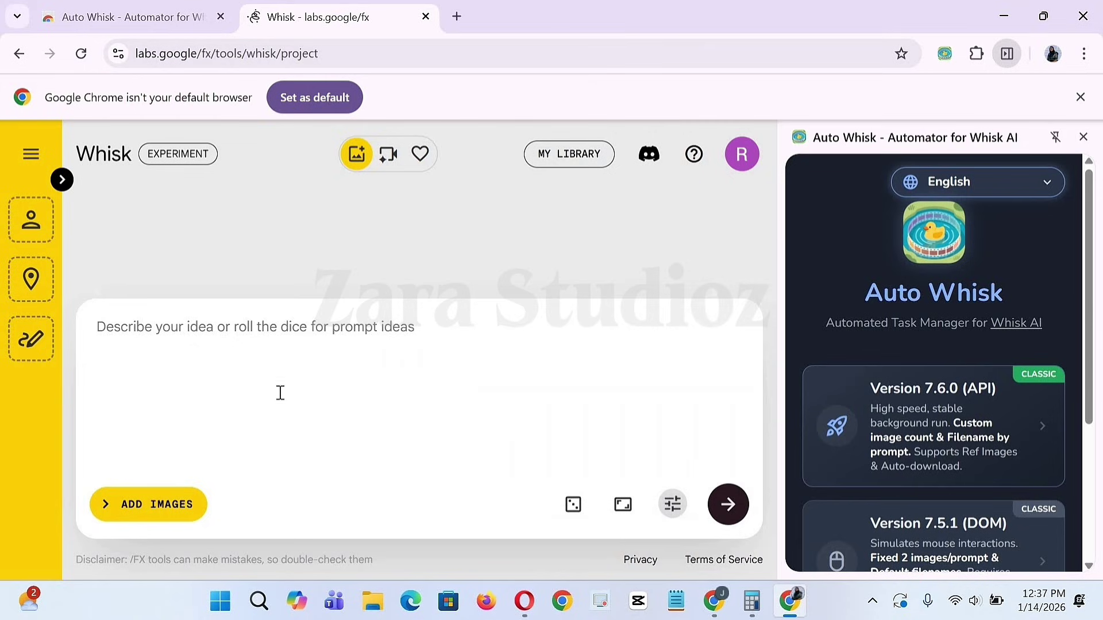
{"action": "left_click", "coordinate": [623, 505]}
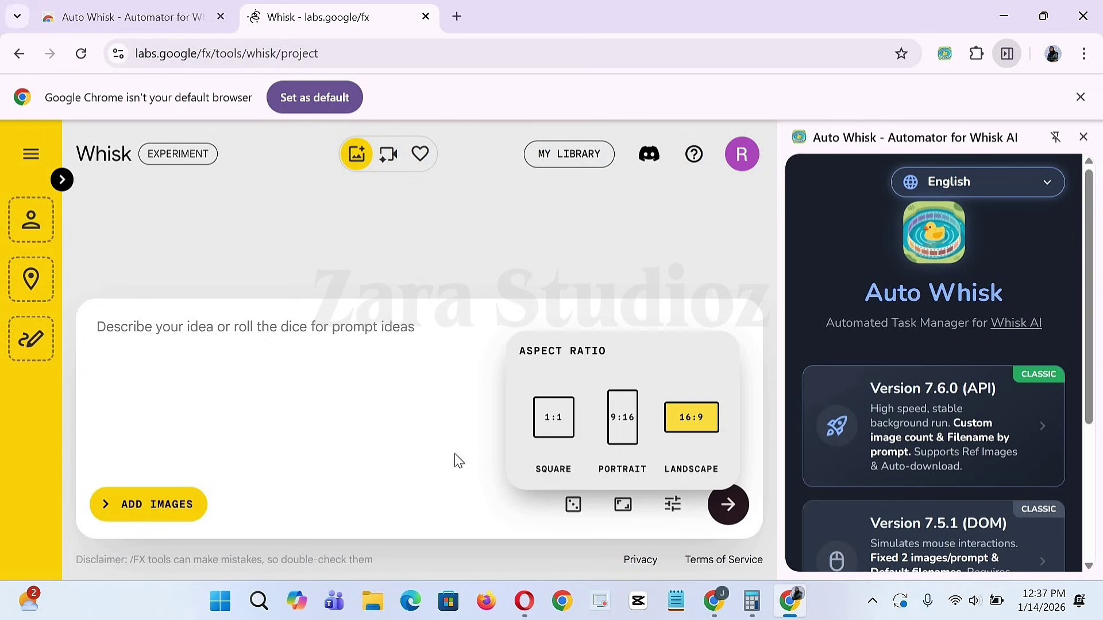
{"action": "left_click", "coordinate": [529, 429]}
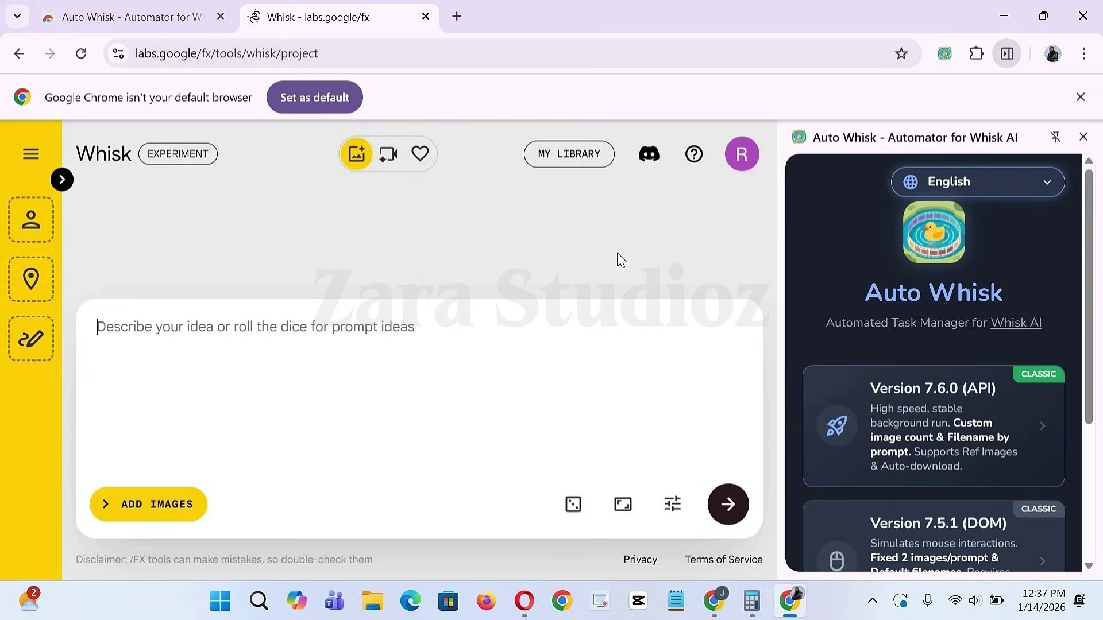
{"action": "left_click", "coordinate": [1009, 19]}
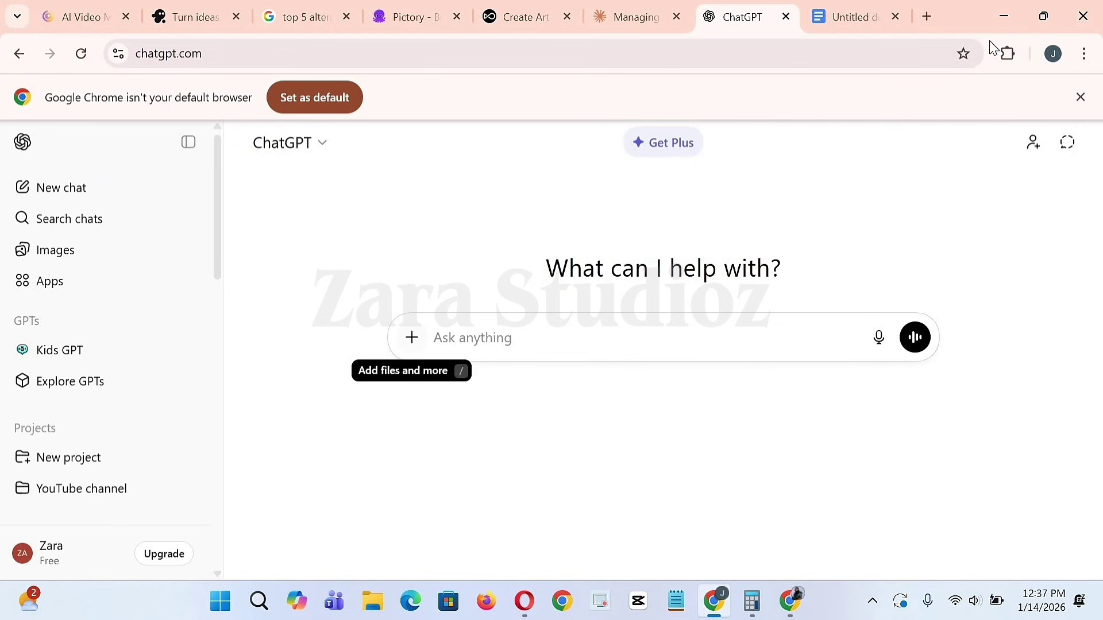
In the untitled document, select the Script Prompt paragraph from 'Write' to 'animation.'.
{"action": "left_click", "coordinate": [839, 17]}
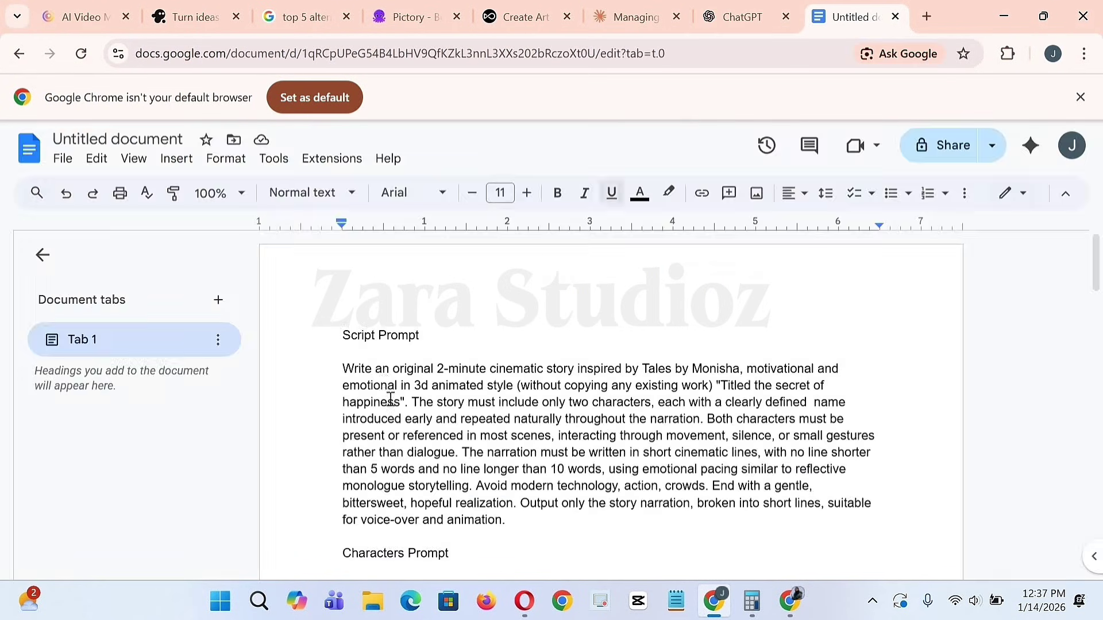
{"action": "scroll", "coordinate": [349, 285], "scroll_direction": "down", "scroll_amount": 1}
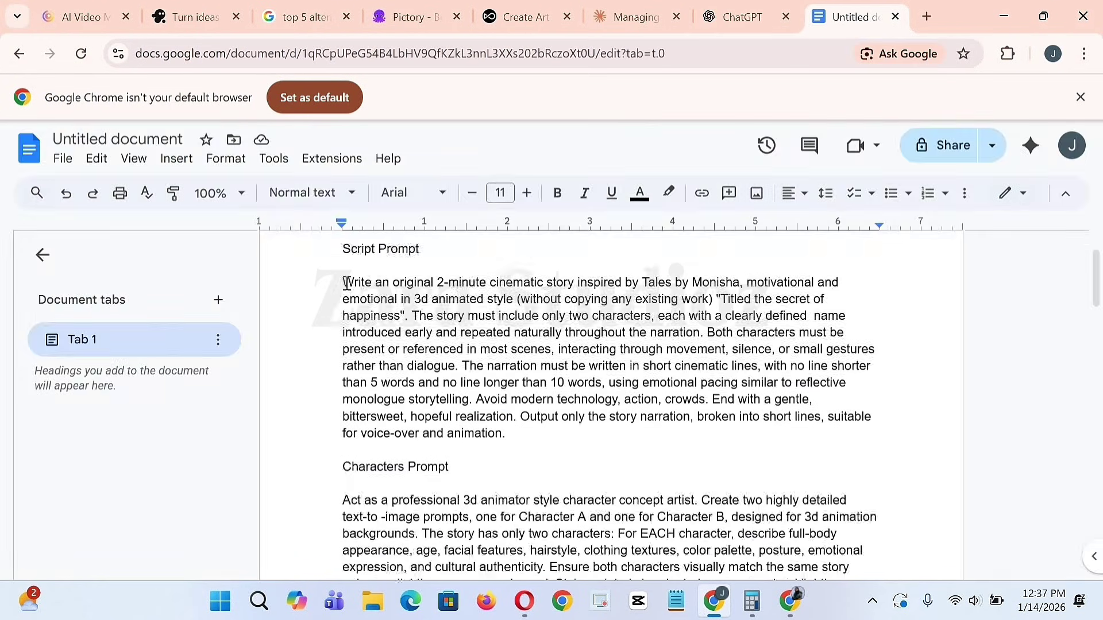
{"action": "left_click_drag", "start_coordinate": [342, 282], "coordinate": [508, 431]}
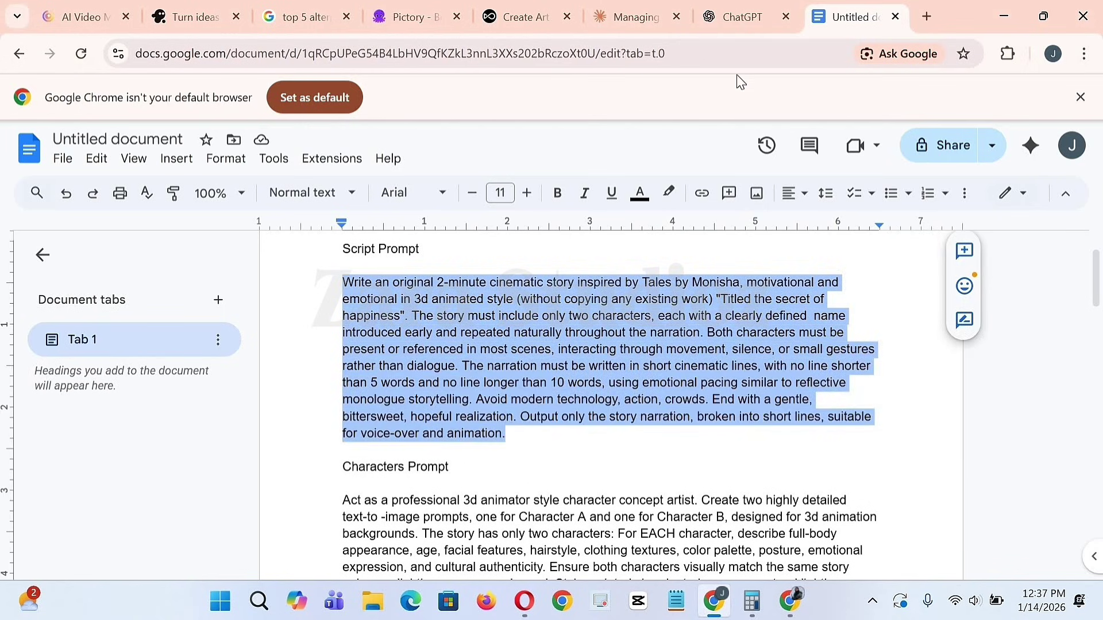
Paste the script prompt into ChatGPT, send it, and read through the short-line narration.
{"action": "left_click", "coordinate": [737, 21]}
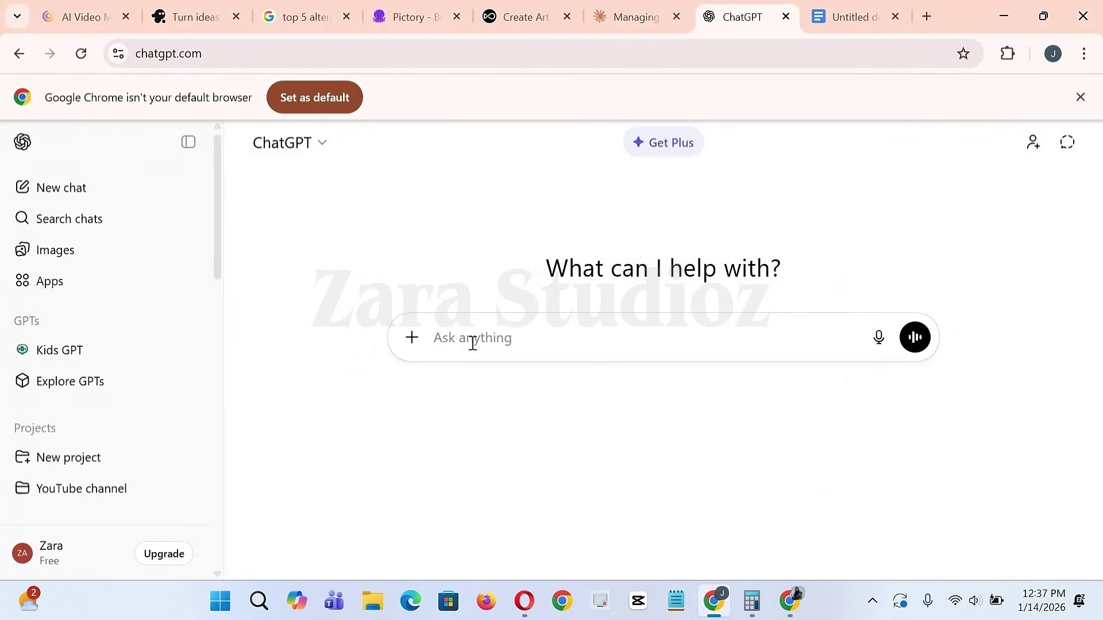
{"action": "key", "text": "ctrl+v"}
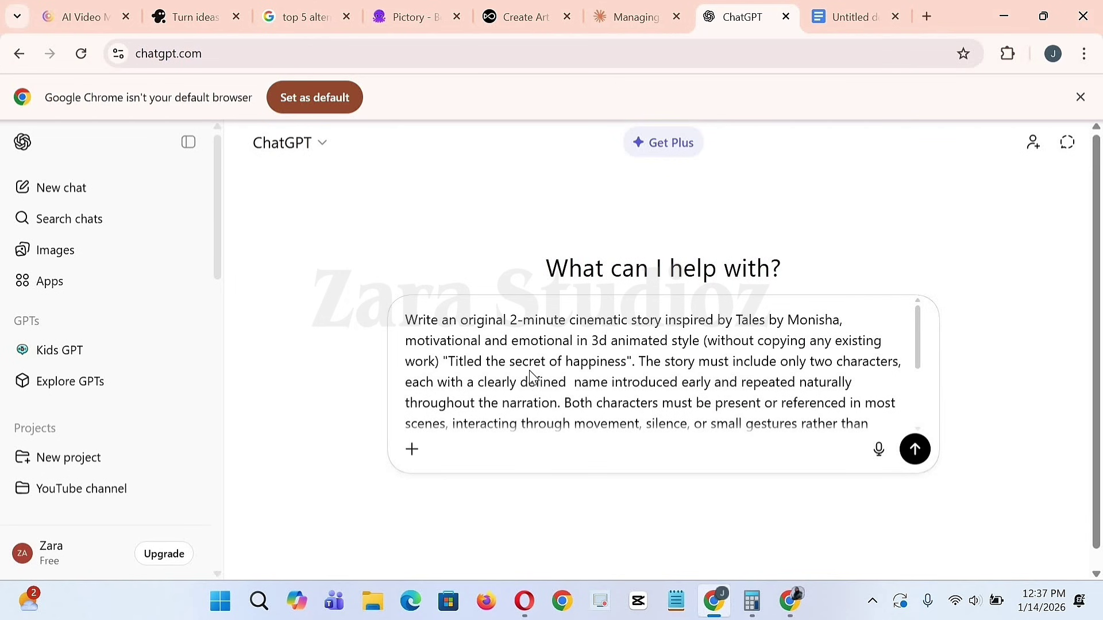
{"action": "key", "text": "Return"}
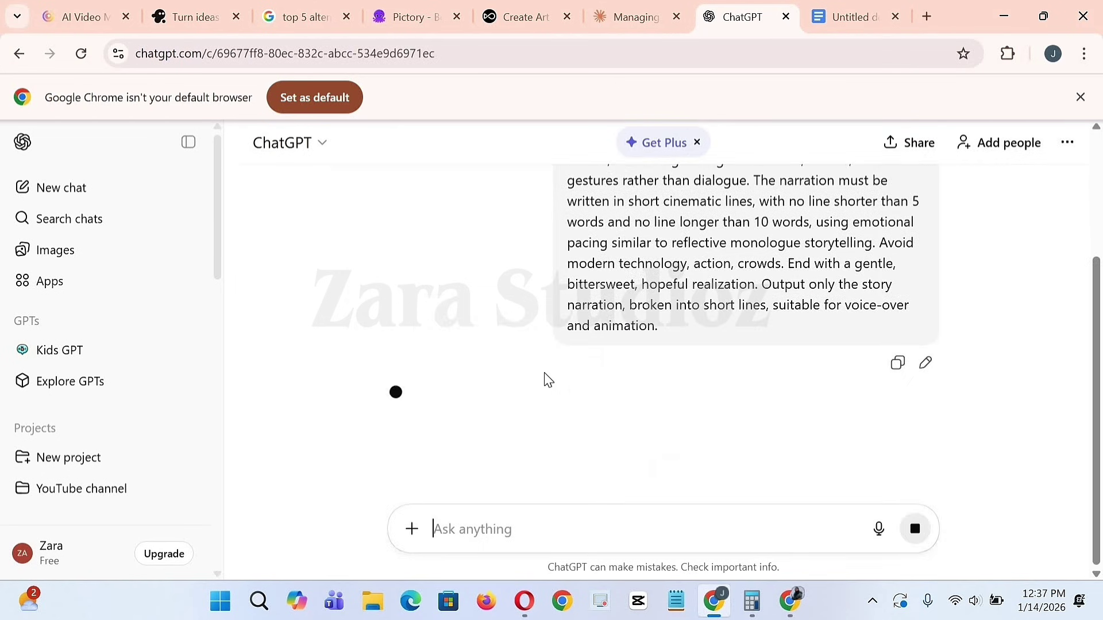
{"action": "scroll", "coordinate": [778, 390], "scroll_direction": "up", "scroll_amount": 7}
{"action": "scroll", "coordinate": [778, 390], "scroll_direction": "down", "scroll_amount": 13}
{"action": "scroll", "coordinate": [615, 350], "scroll_direction": "up", "scroll_amount": 12}
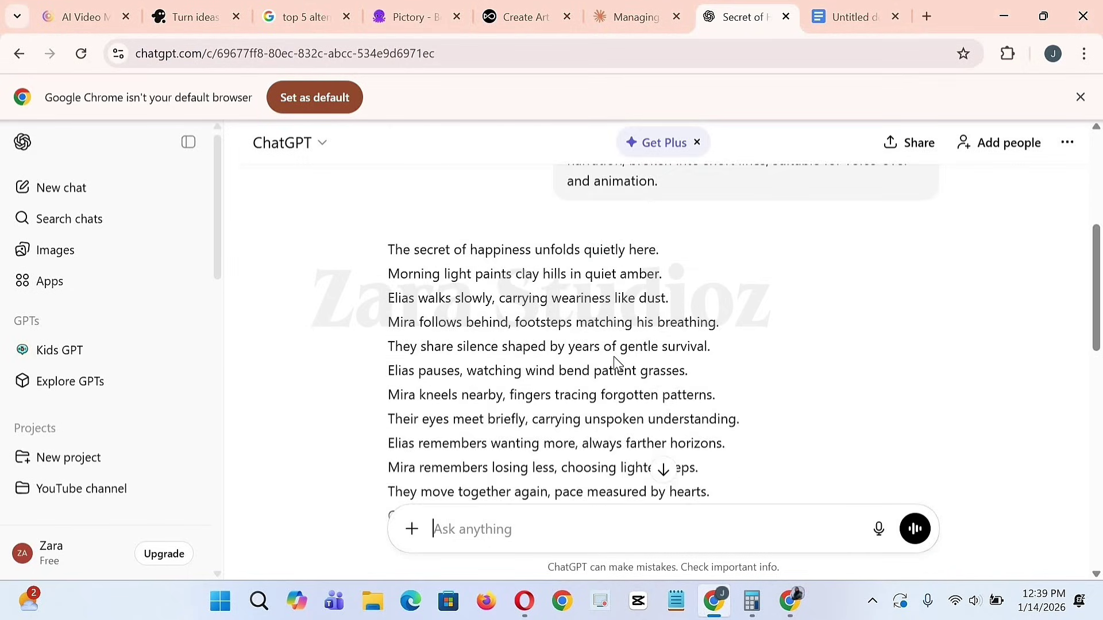
{"action": "scroll", "coordinate": [614, 359], "scroll_direction": "down", "scroll_amount": 10}
{"action": "scroll", "coordinate": [614, 359], "scroll_direction": "up", "scroll_amount": 7}
{"action": "scroll", "coordinate": [613, 359], "scroll_direction": "down", "scroll_amount": 10}
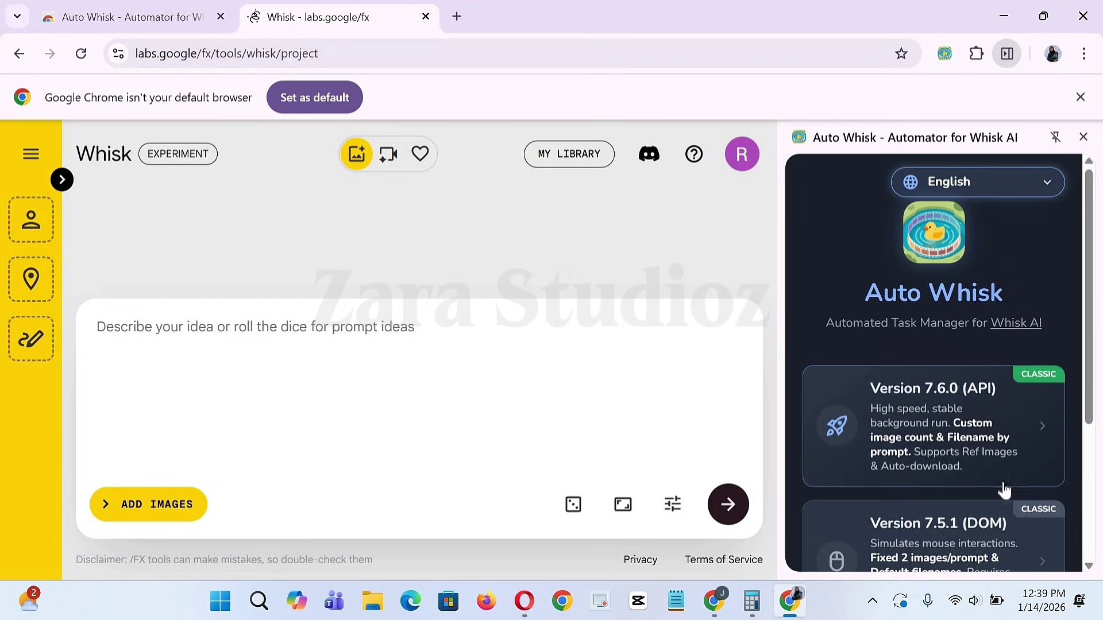
Choose Version 7.5.1 (DOM), paste the scene prompts into Prompt List, and press Start.
{"action": "scroll", "coordinate": [980, 360], "scroll_direction": "down", "scroll_amount": 3}
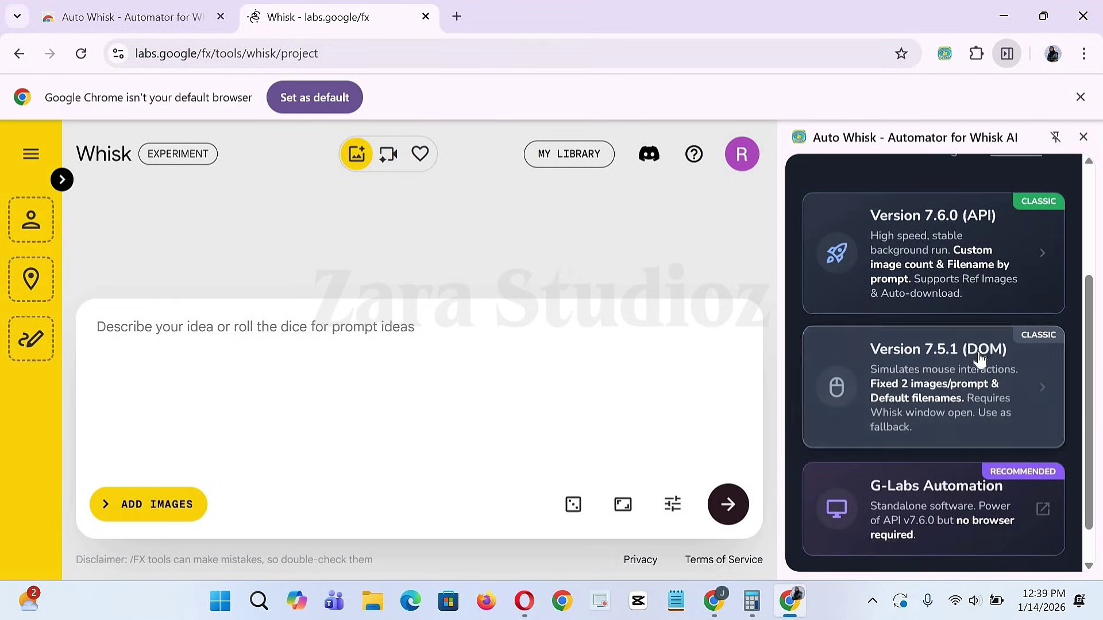
{"action": "left_click", "coordinate": [977, 373]}
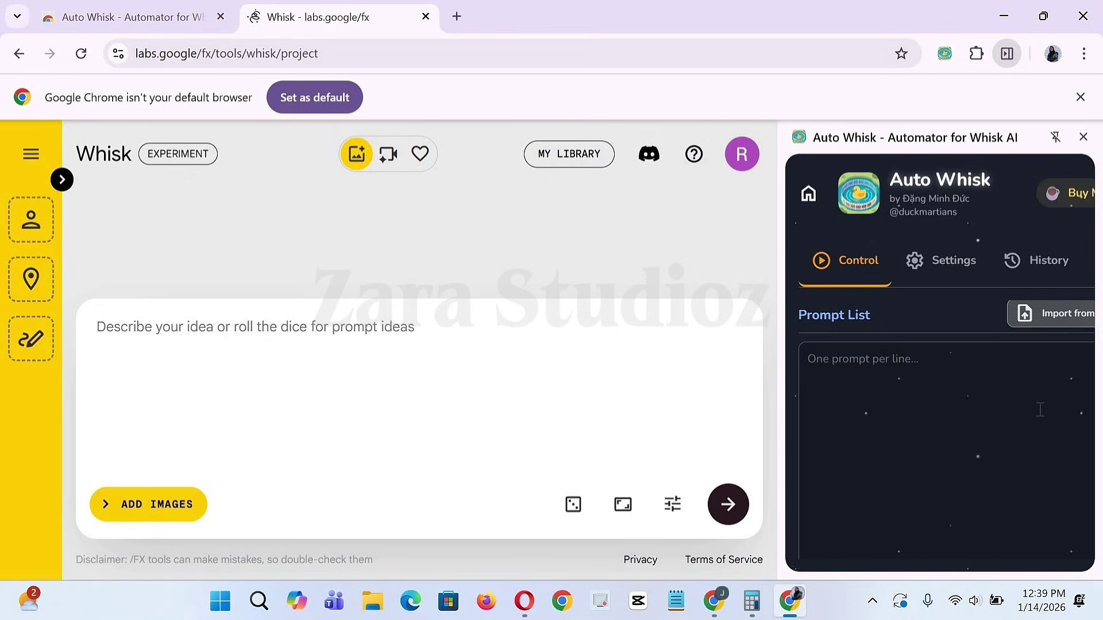
{"action": "scroll", "coordinate": [986, 424], "scroll_direction": "down", "scroll_amount": 4}
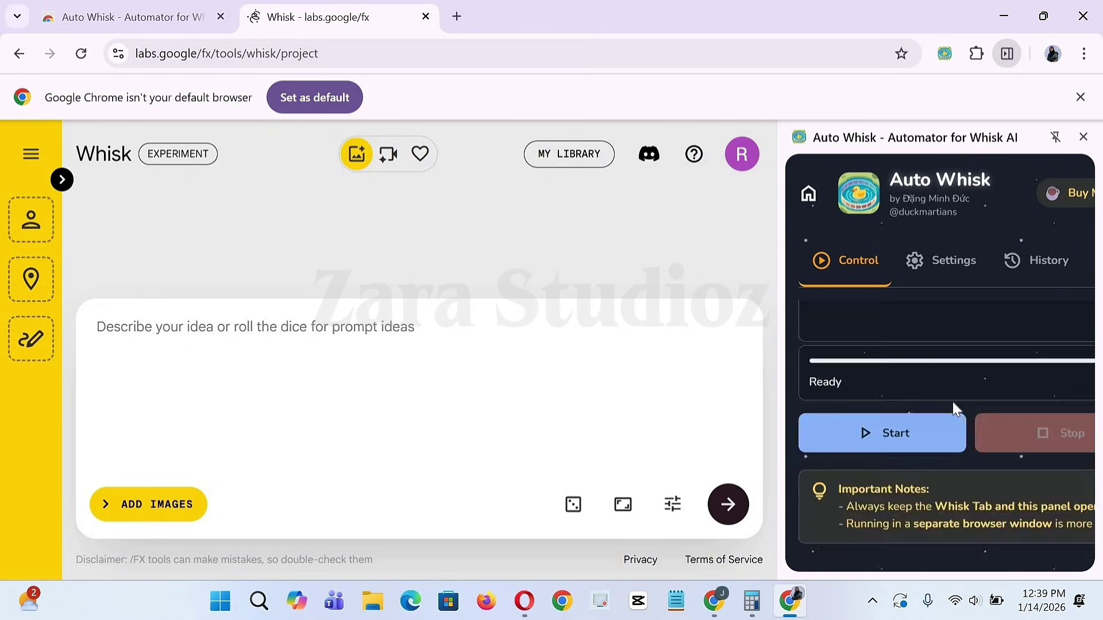
{"action": "scroll", "coordinate": [953, 402], "scroll_direction": "up", "scroll_amount": 4}
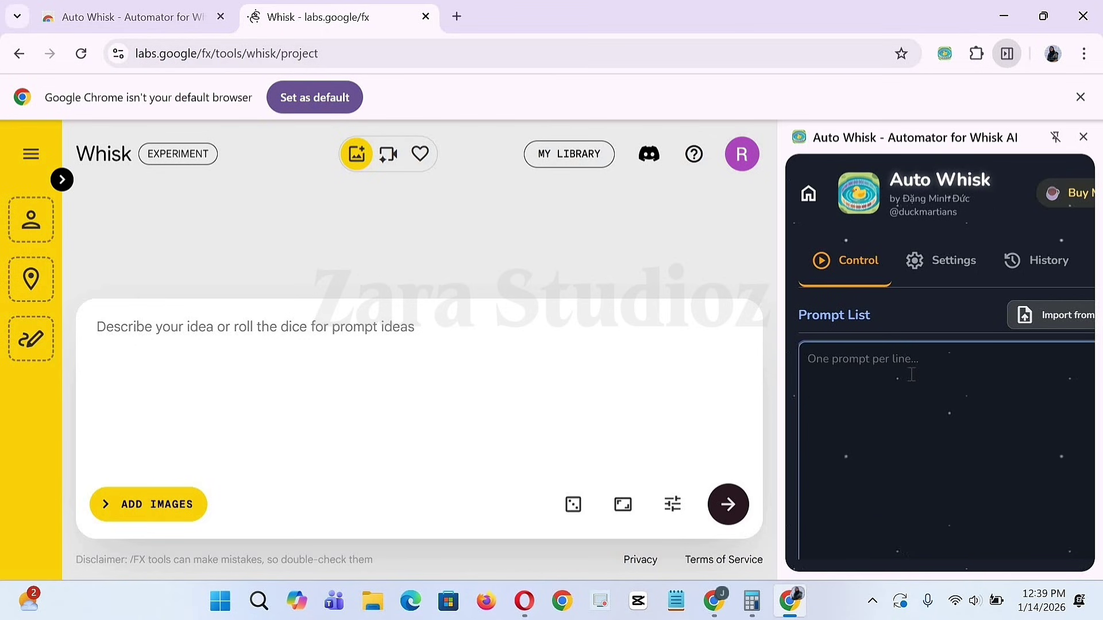
{"action": "key", "text": "ctrl+v"}
{"action": "scroll", "coordinate": [916, 425], "scroll_direction": "down", "scroll_amount": 4}
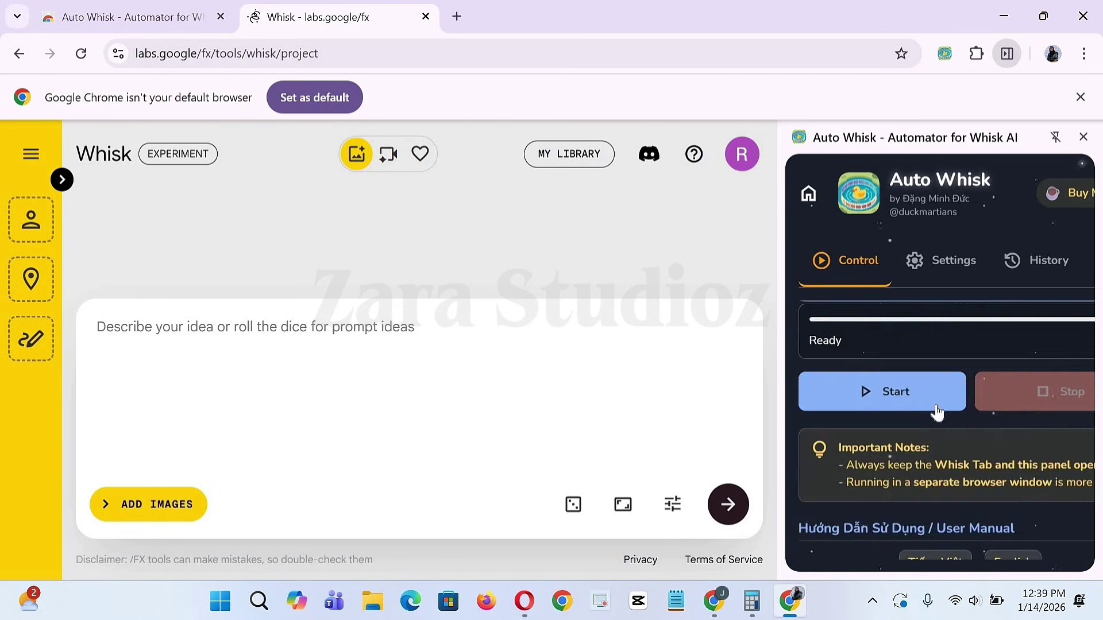
{"action": "left_click", "coordinate": [868, 395]}
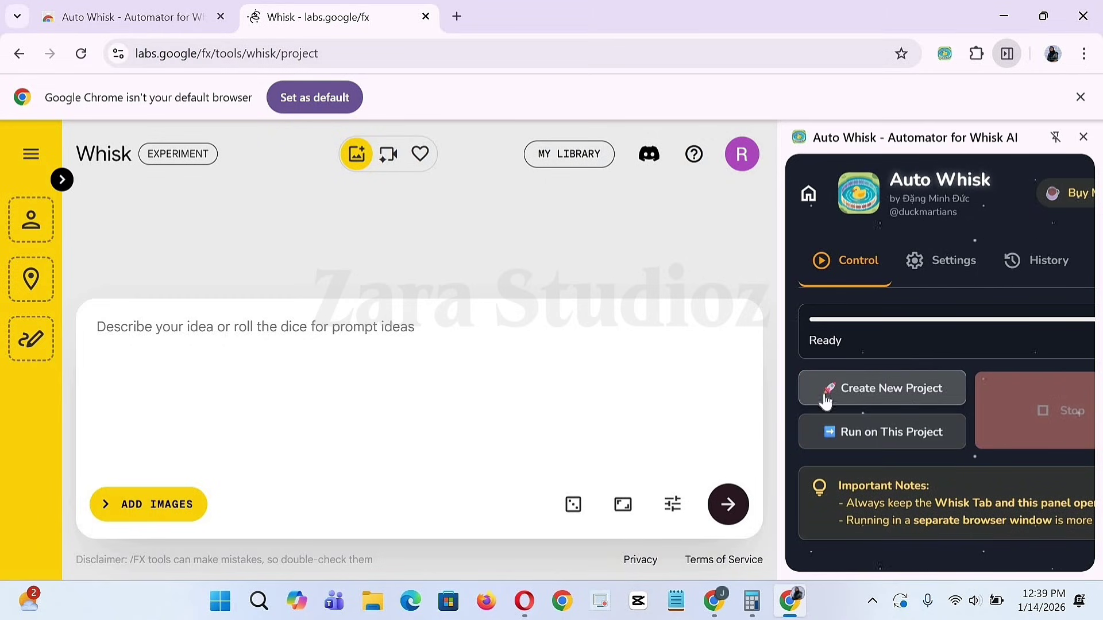
Run the prompts in a new Whisk project and scroll the generated scene gallery.
{"action": "left_click", "coordinate": [880, 389]}
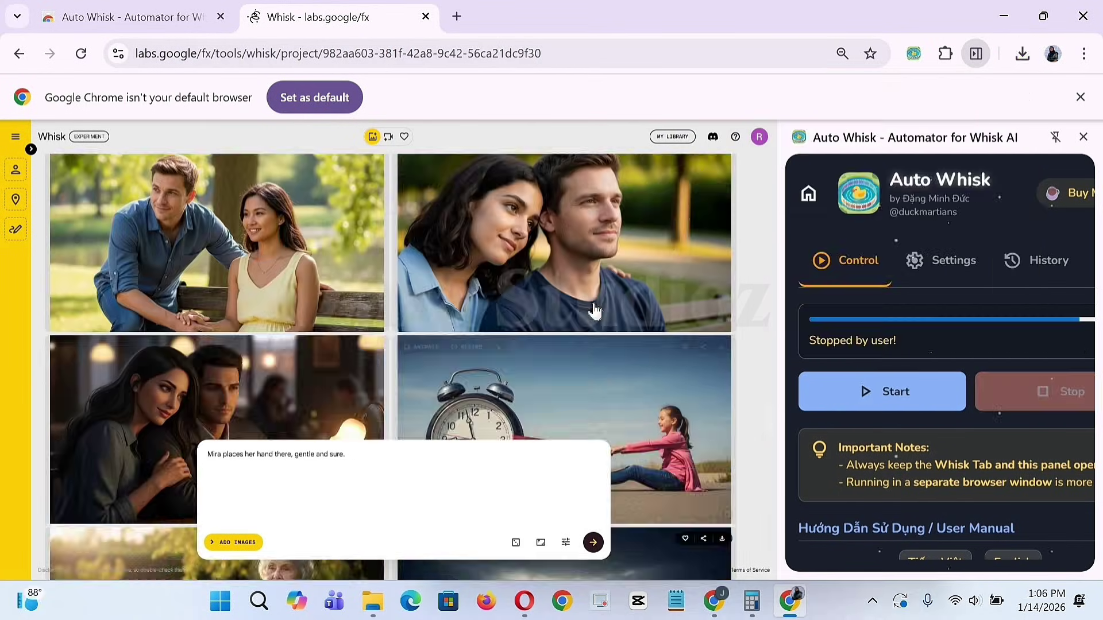
{"action": "scroll", "coordinate": [592, 308], "scroll_direction": "up", "scroll_amount": 15}
{"action": "scroll", "coordinate": [594, 310], "scroll_direction": "up", "scroll_amount": 15}
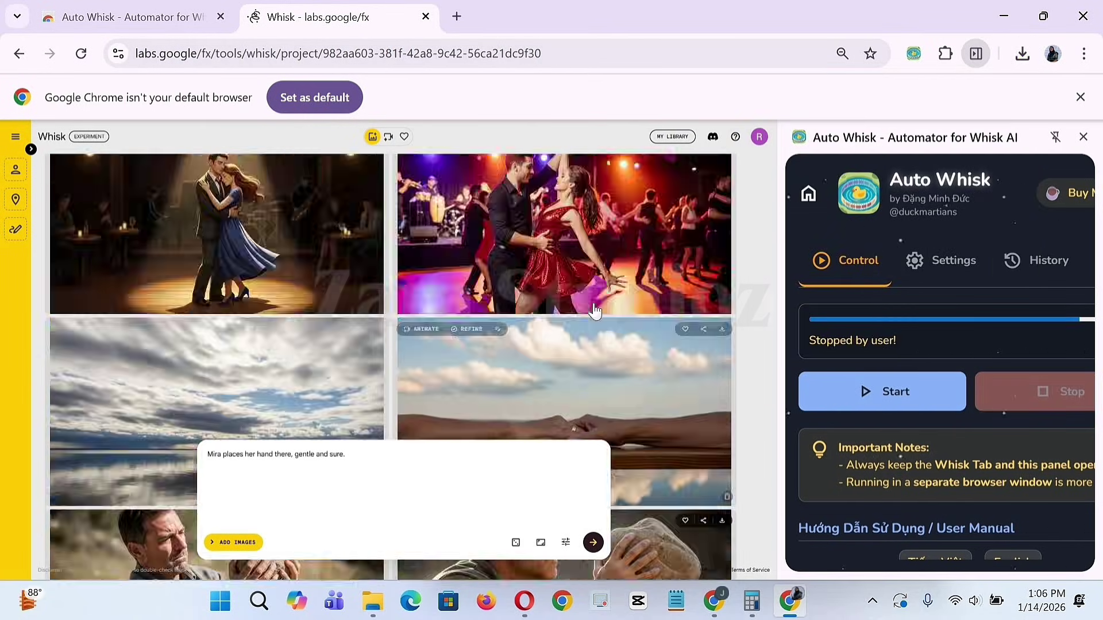
{"action": "scroll", "coordinate": [594, 310], "scroll_direction": "up", "scroll_amount": 15}
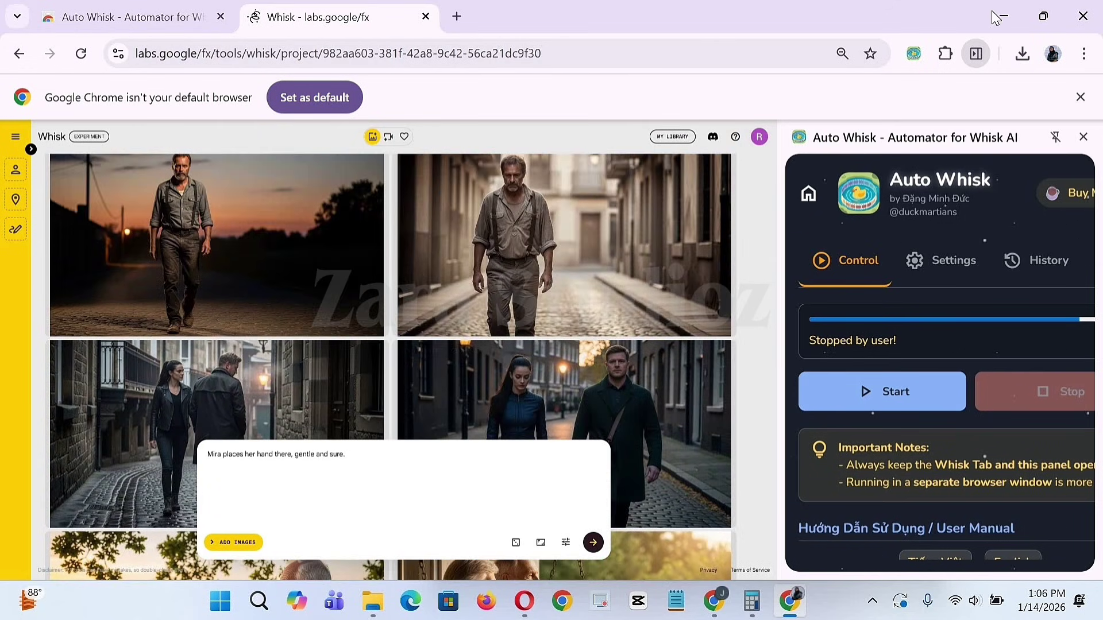
Copy the Characters Prompt from Docs into the ChatGPT story chat and send it.
{"action": "left_click", "coordinate": [1003, 18]}
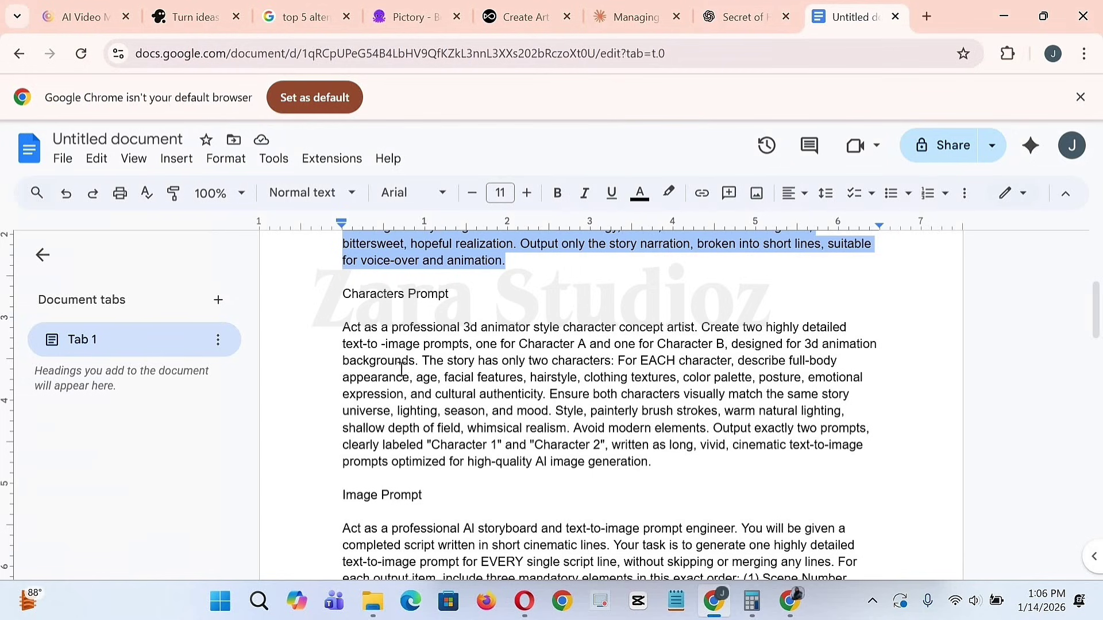
{"action": "left_click", "coordinate": [345, 327]}
{"action": "left_click_drag", "start_coordinate": [344, 327], "coordinate": [659, 462]}
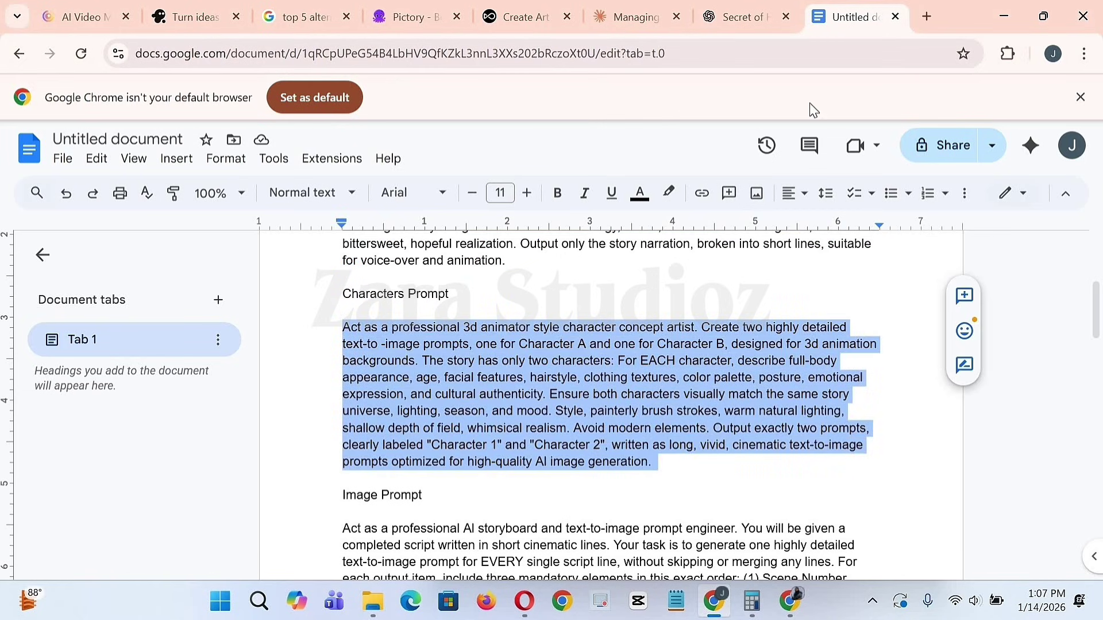
{"action": "left_click", "coordinate": [725, 19]}
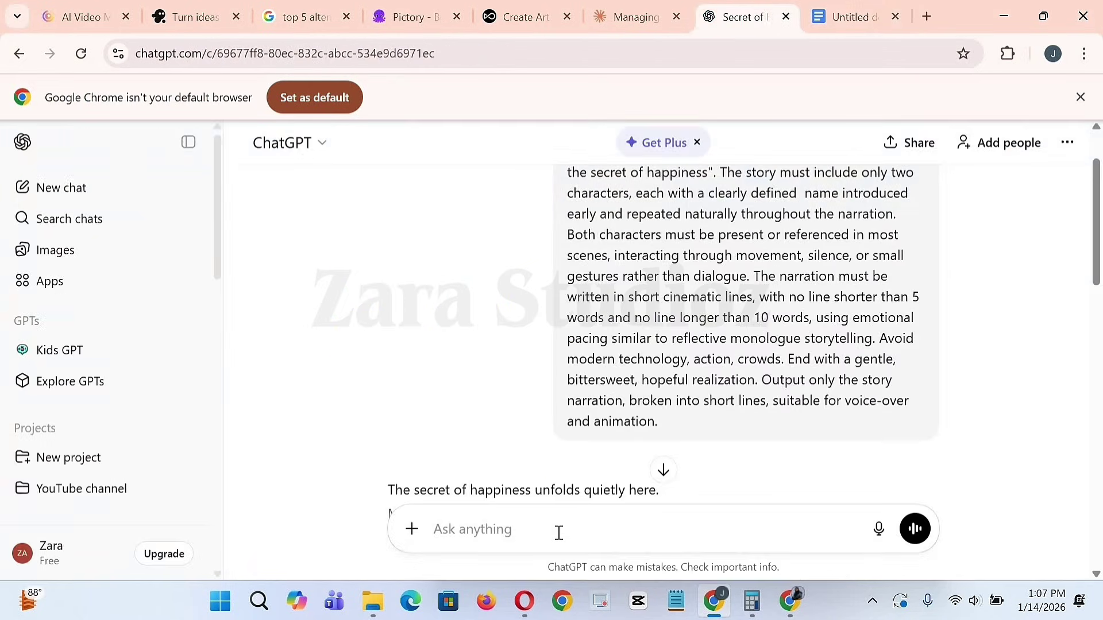
{"action": "key", "text": "ctrl+v"}
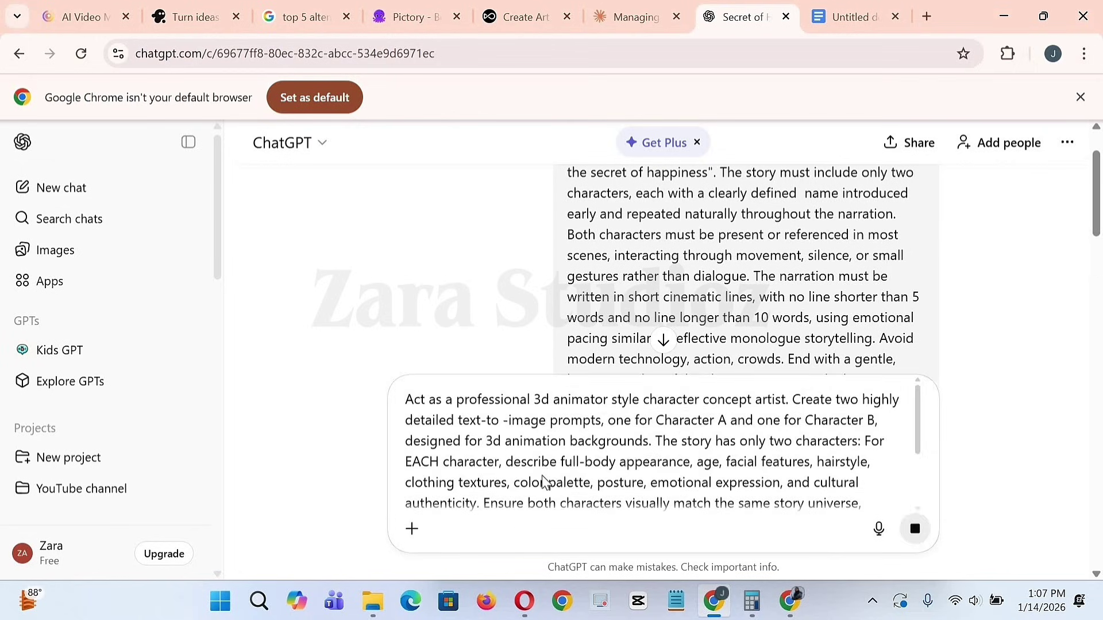
{"action": "key", "text": "Return"}
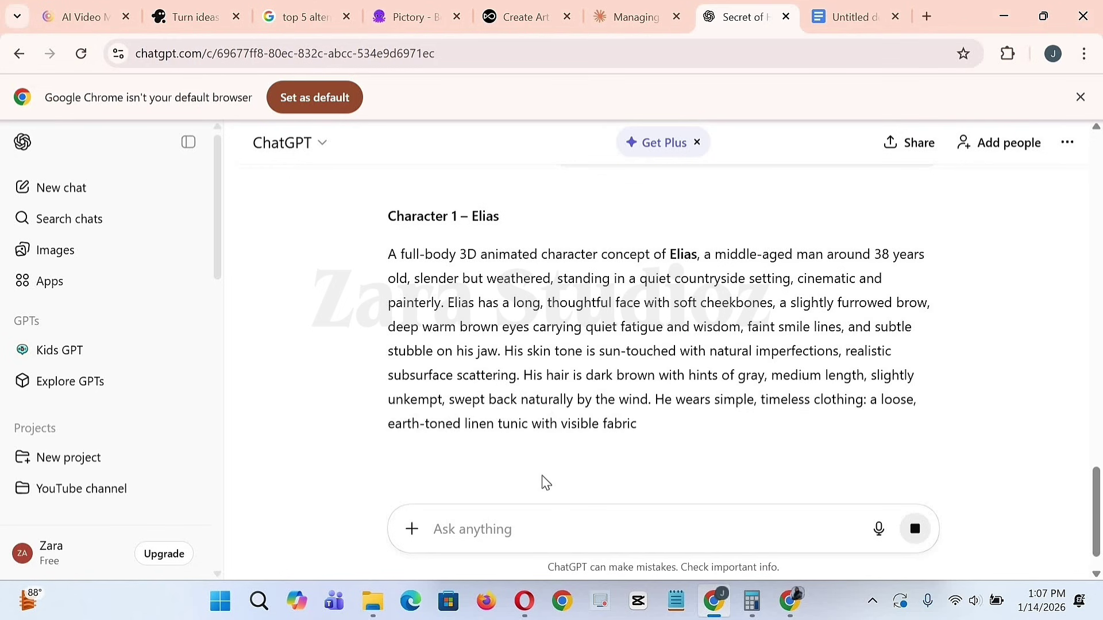
Review the Elias and Mira prompts and select Elias's Character 1 description.
{"action": "scroll", "coordinate": [1040, 338], "scroll_direction": "down", "scroll_amount": 2}
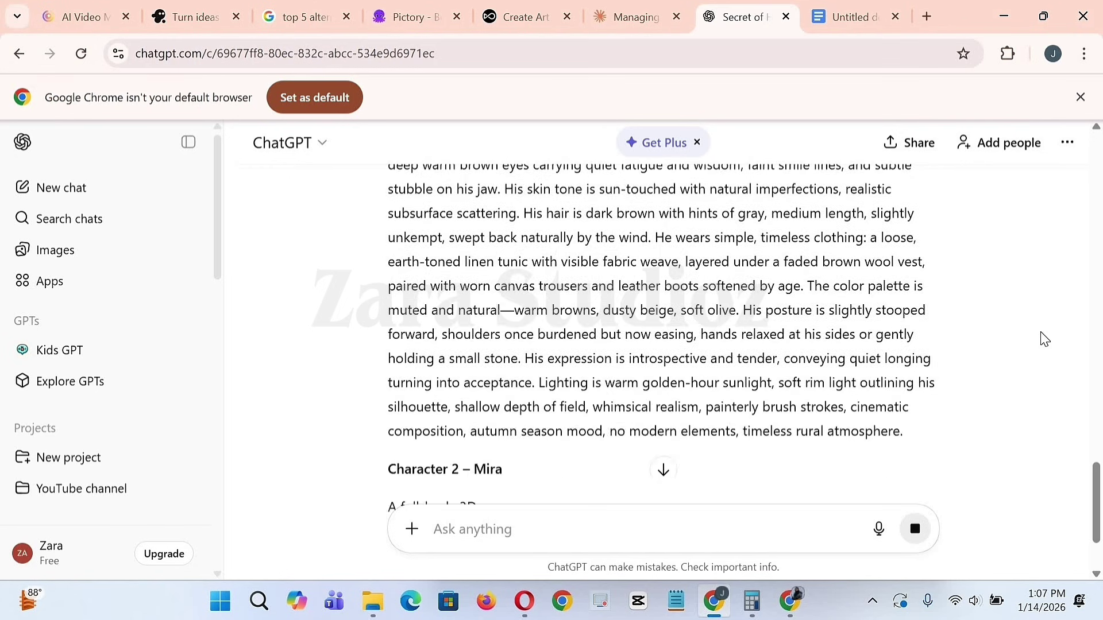
{"action": "scroll", "coordinate": [1045, 338], "scroll_direction": "down", "scroll_amount": 3}
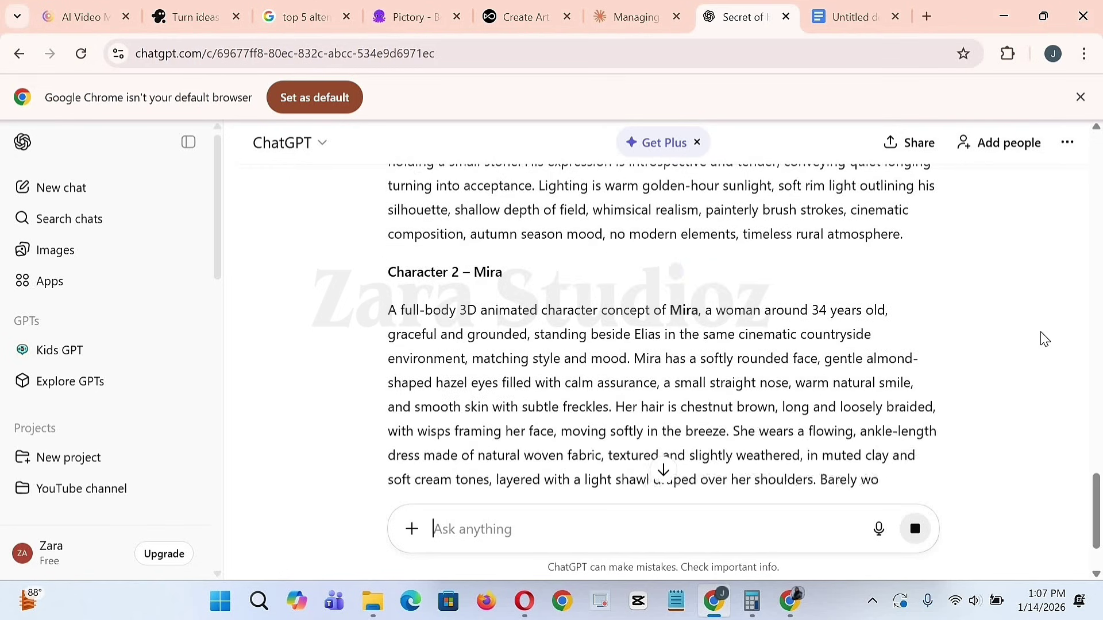
{"action": "scroll", "coordinate": [962, 370], "scroll_direction": "down", "scroll_amount": 4}
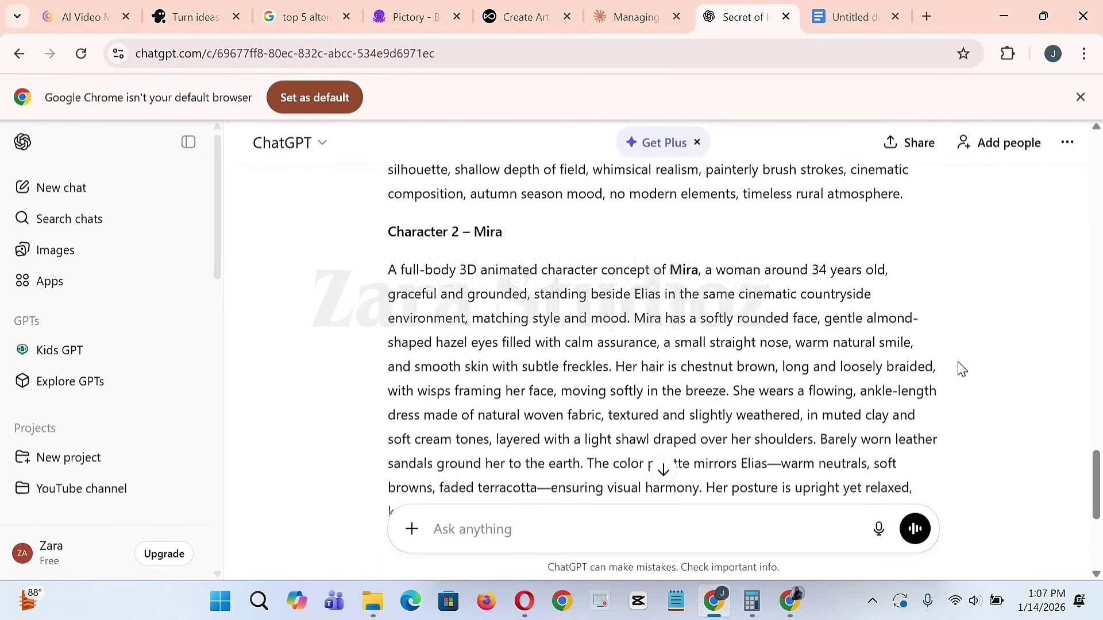
{"action": "scroll", "coordinate": [962, 370], "scroll_direction": "up", "scroll_amount": 4}
{"action": "scroll", "coordinate": [963, 369], "scroll_direction": "up", "scroll_amount": 8}
{"action": "scroll", "coordinate": [837, 374], "scroll_direction": "down", "scroll_amount": 1}
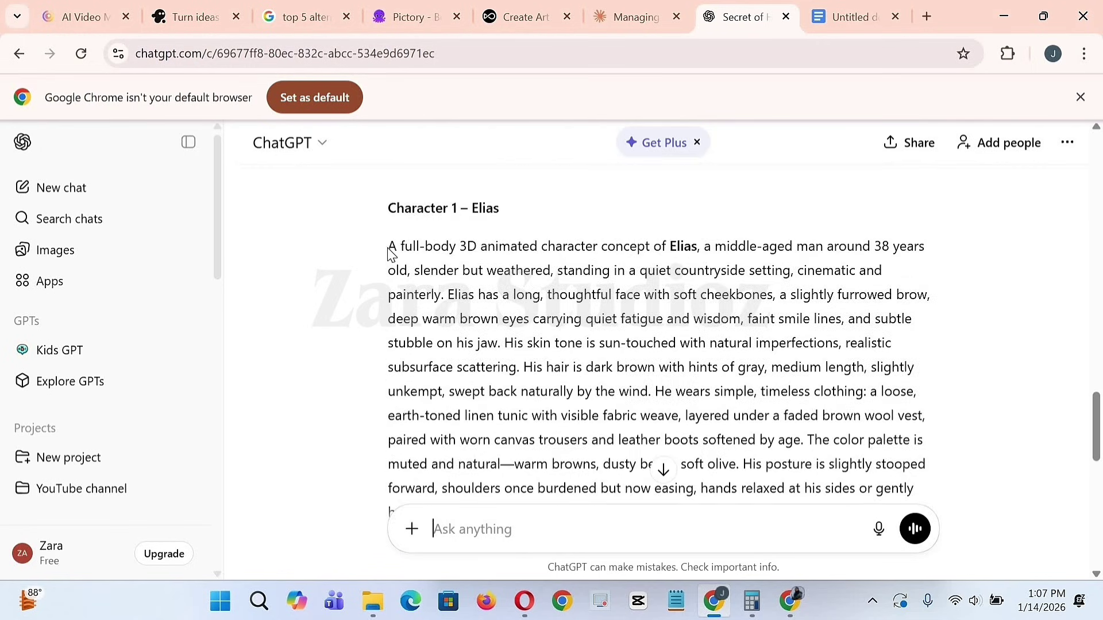
{"action": "left_click_drag", "start_coordinate": [389, 247], "coordinate": [985, 123]}
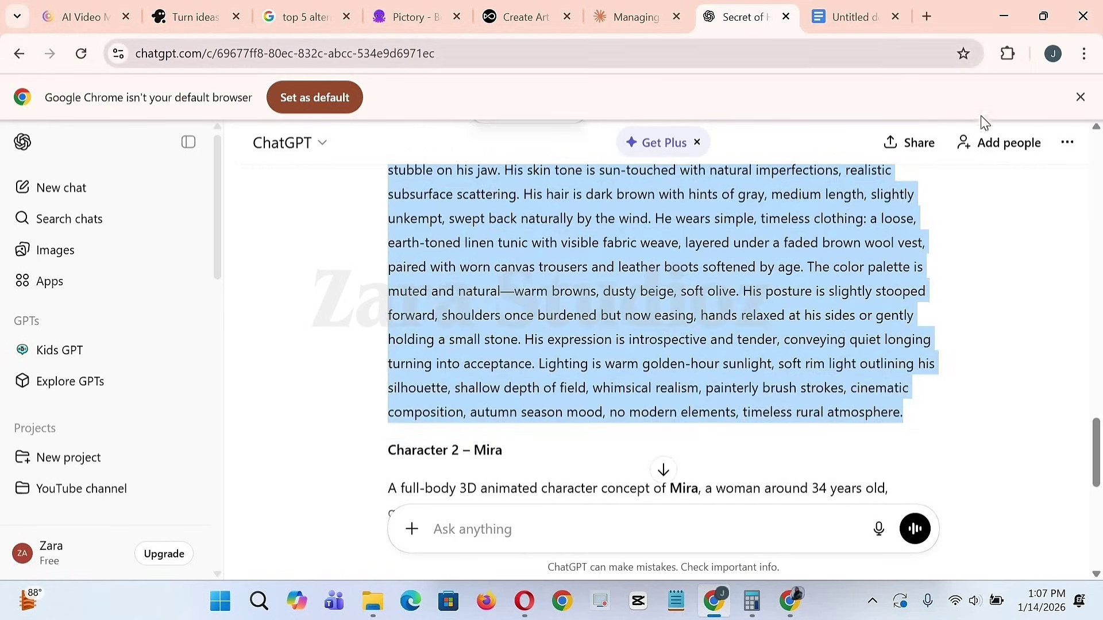
Replace Whisk's prompt with the Elias villager description and generate images.
{"action": "left_click", "coordinate": [782, 601]}
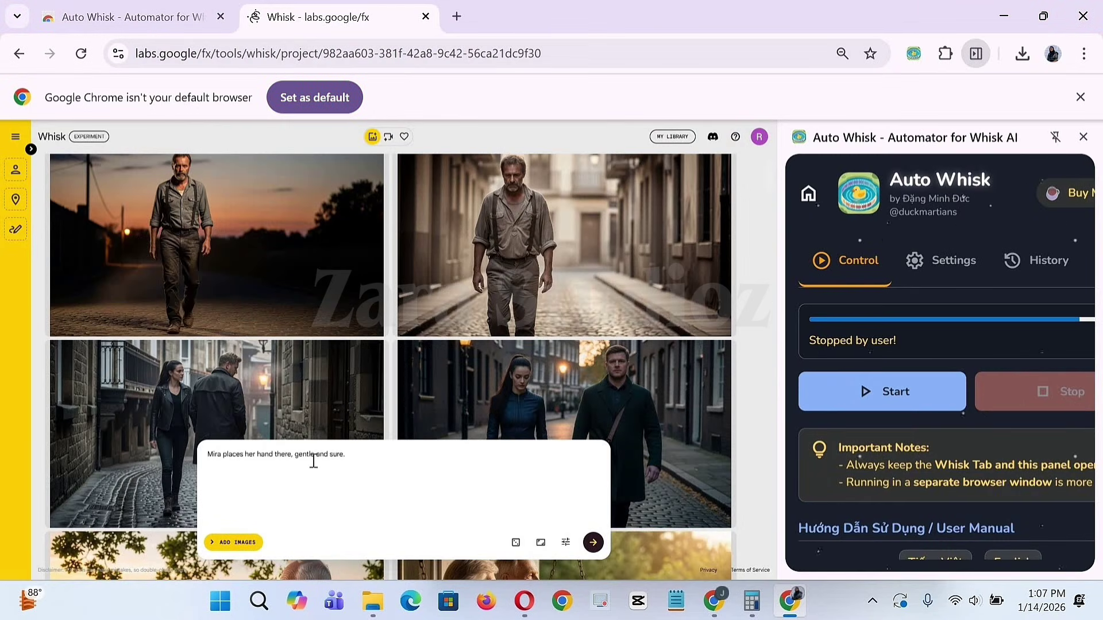
{"action": "key", "text": "ctrl+a"}
{"action": "key", "text": "ctrl+v"}
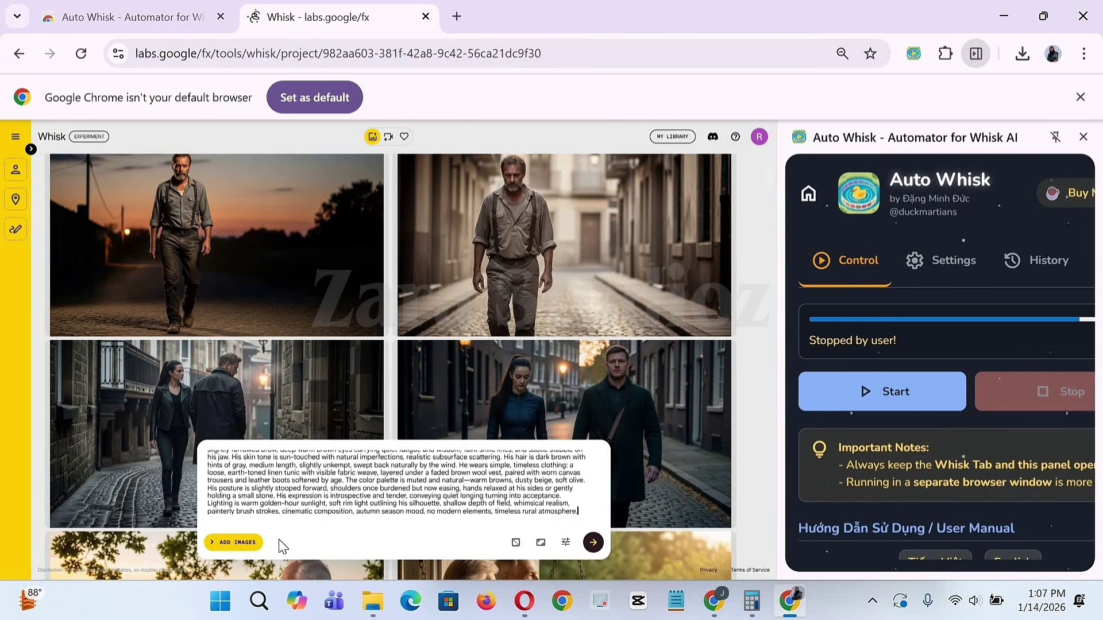
{"action": "key", "text": "Return"}
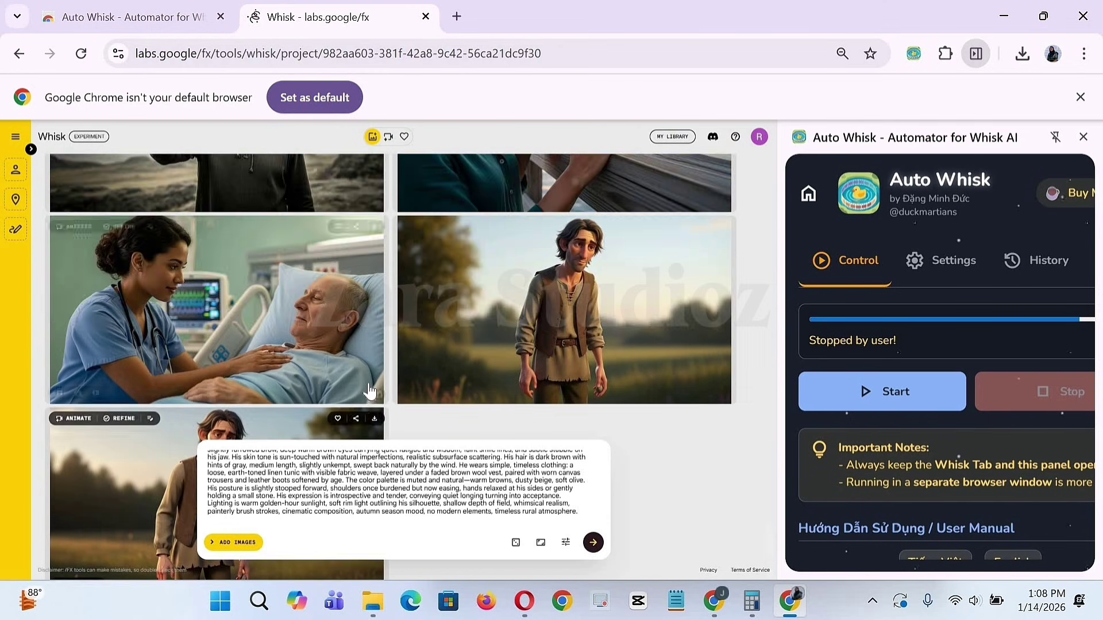
Make a generated villager image the Subject reference and add a second subject slot.
{"action": "scroll", "coordinate": [369, 391], "scroll_direction": "down", "scroll_amount": 2}
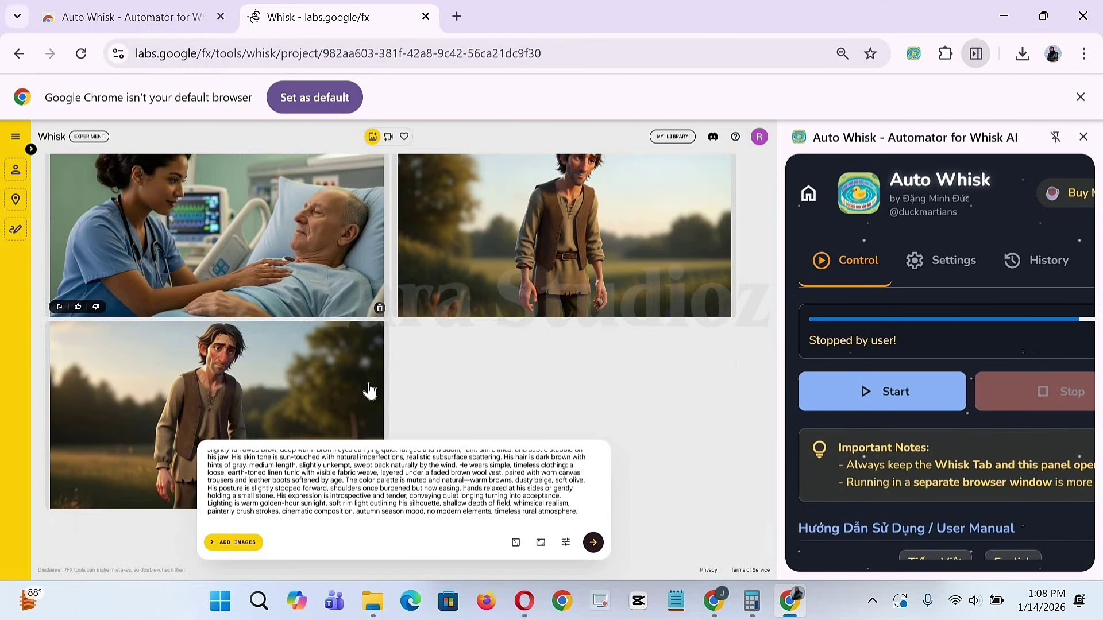
{"action": "left_click", "coordinate": [30, 150]}
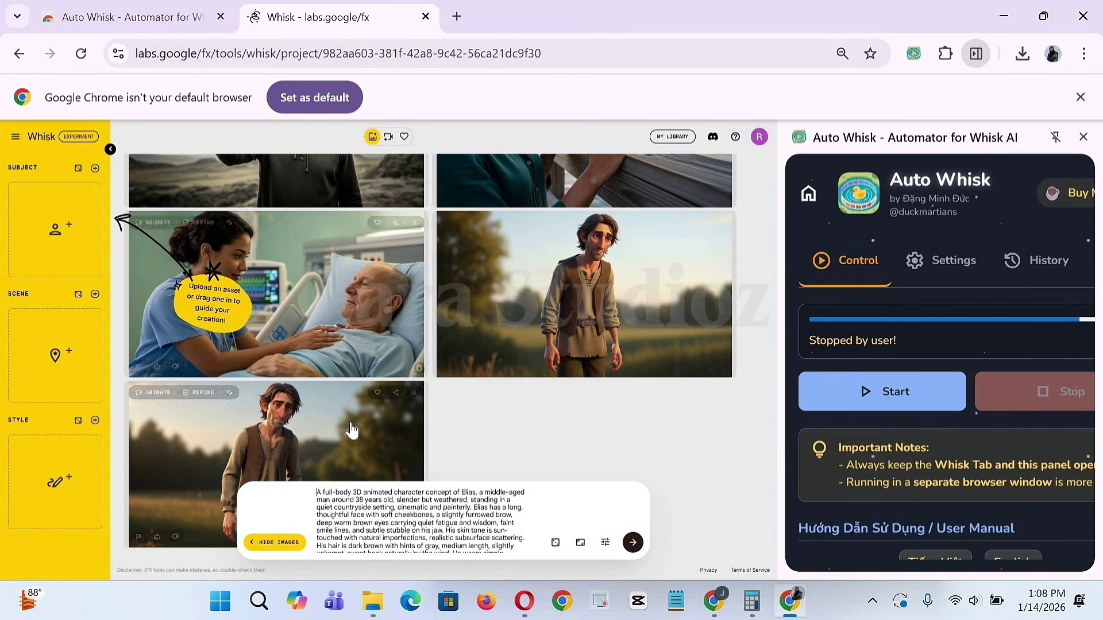
{"action": "left_click_drag", "start_coordinate": [267, 416], "coordinate": [47, 232]}
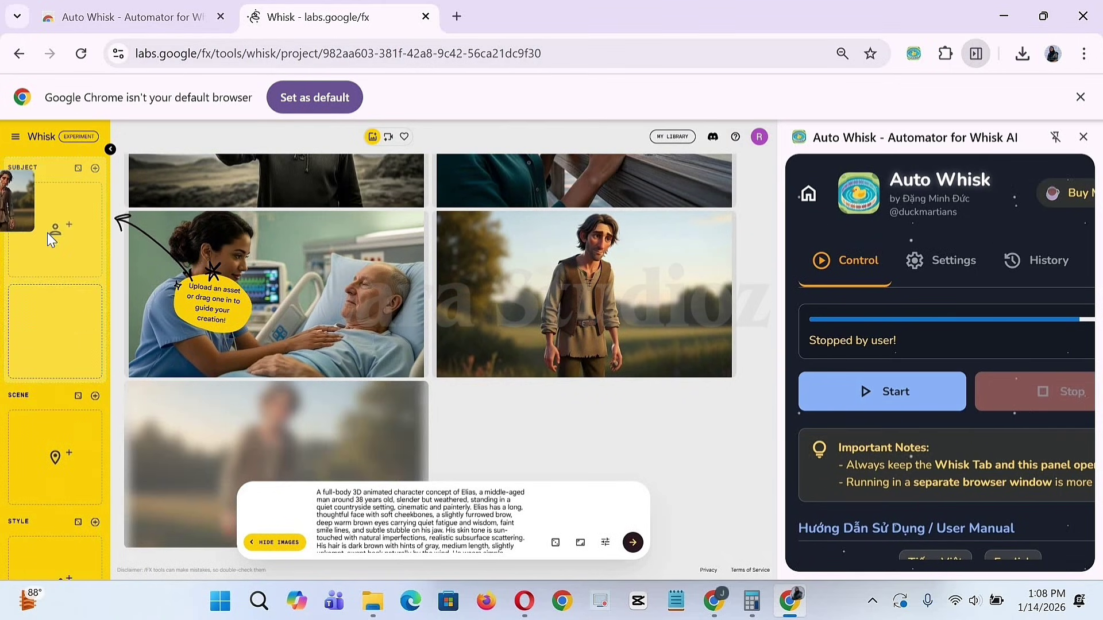
{"action": "left_click", "coordinate": [95, 168]}
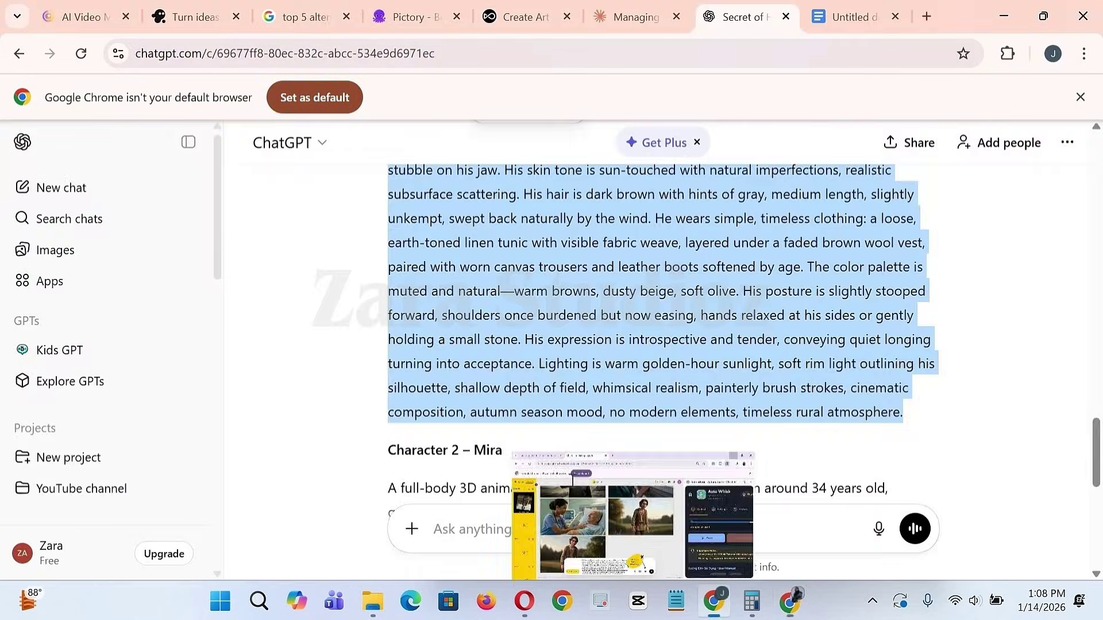
Select and copy the Mira character prompt from ChatGPT.
{"action": "left_click", "coordinate": [714, 600]}
{"action": "scroll", "coordinate": [419, 246], "scroll_direction": "down", "scroll_amount": 5}
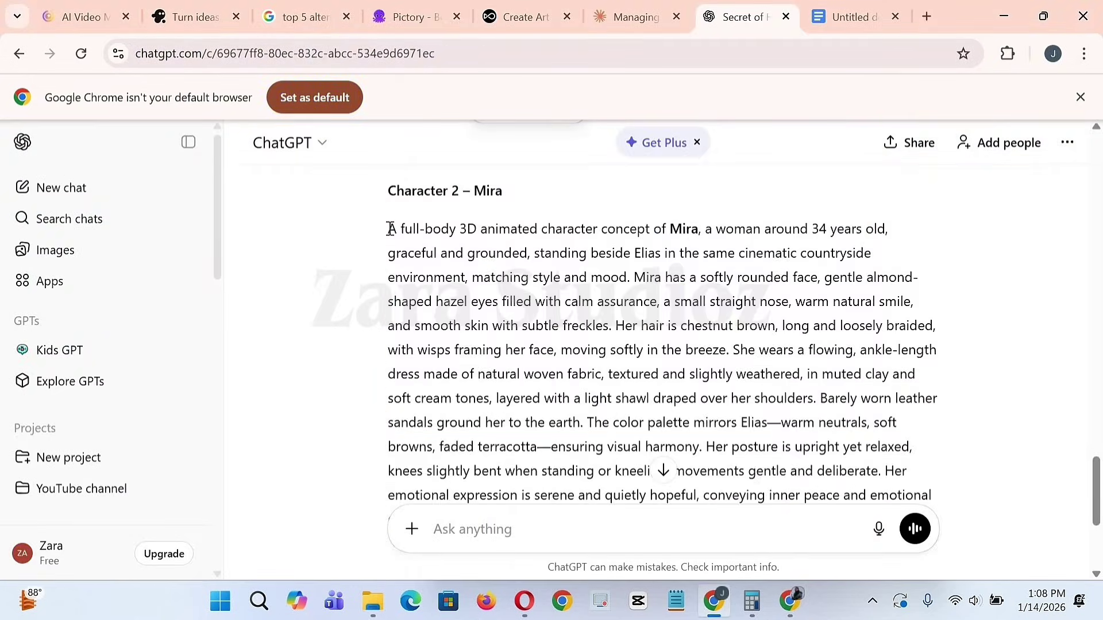
{"action": "left_click_drag", "start_coordinate": [389, 228], "coordinate": [747, 477]}
{"action": "key", "text": "alt+Tab"}
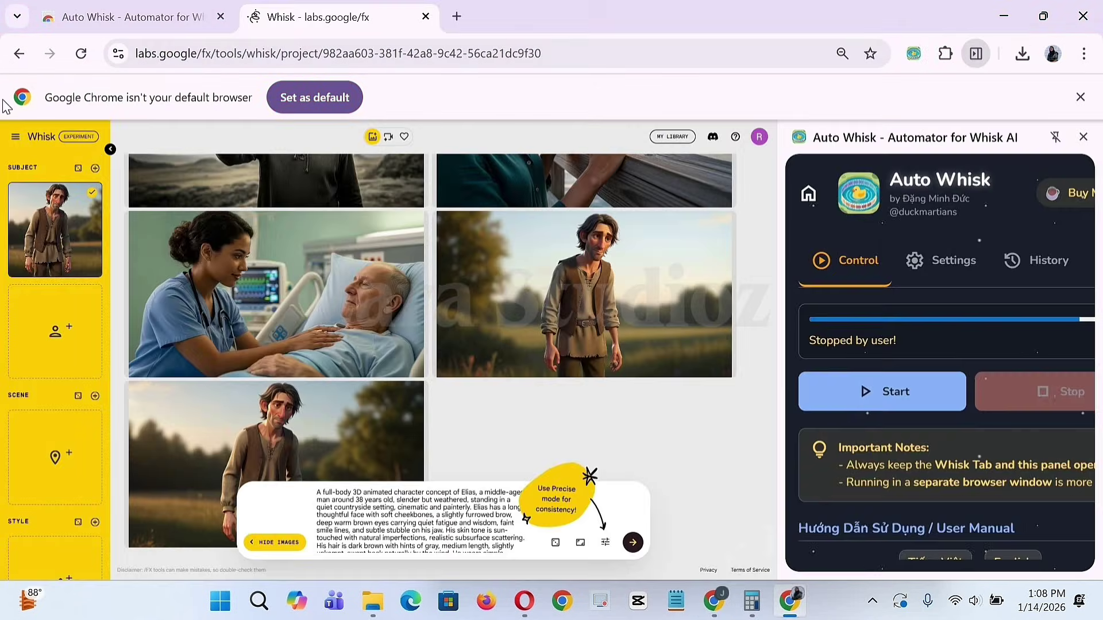
Generate Mira images in Whisk from her prompt and drag one into the second subject slot.
{"action": "mouse_move", "coordinate": [94, 197]}
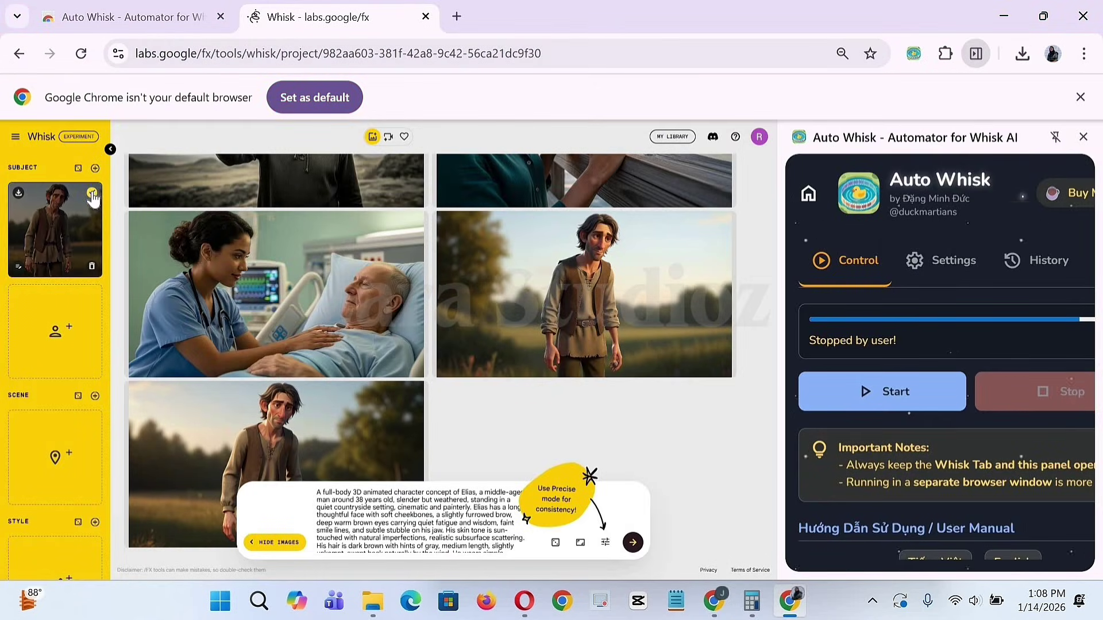
{"action": "double_click", "coordinate": [409, 508]}
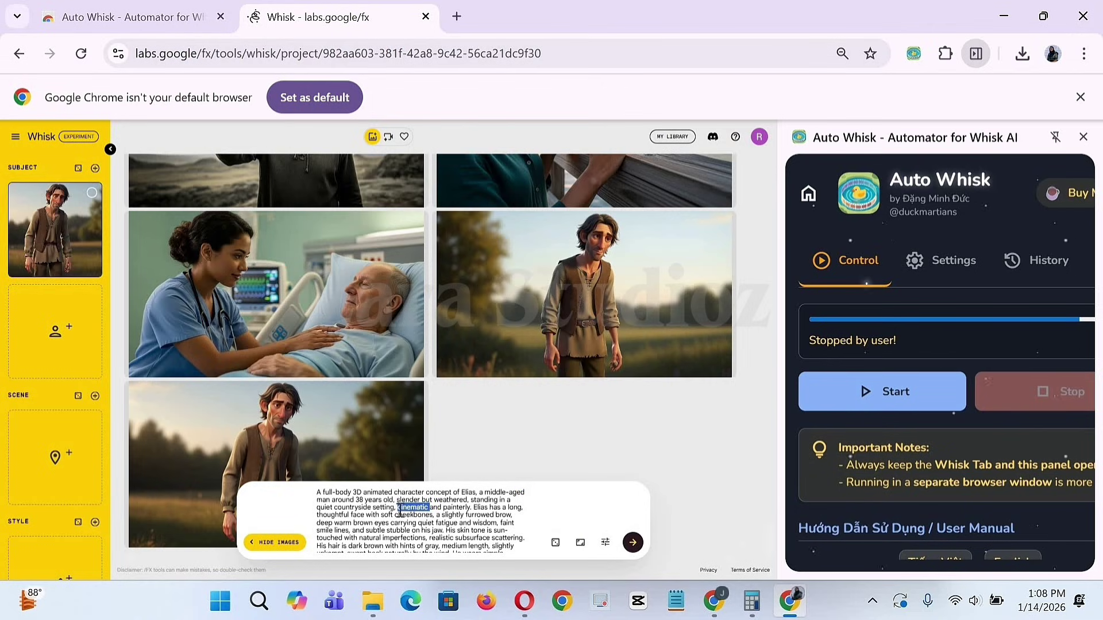
{"action": "key", "text": "ctrl+a"}
{"action": "key", "text": "ctrl+v"}
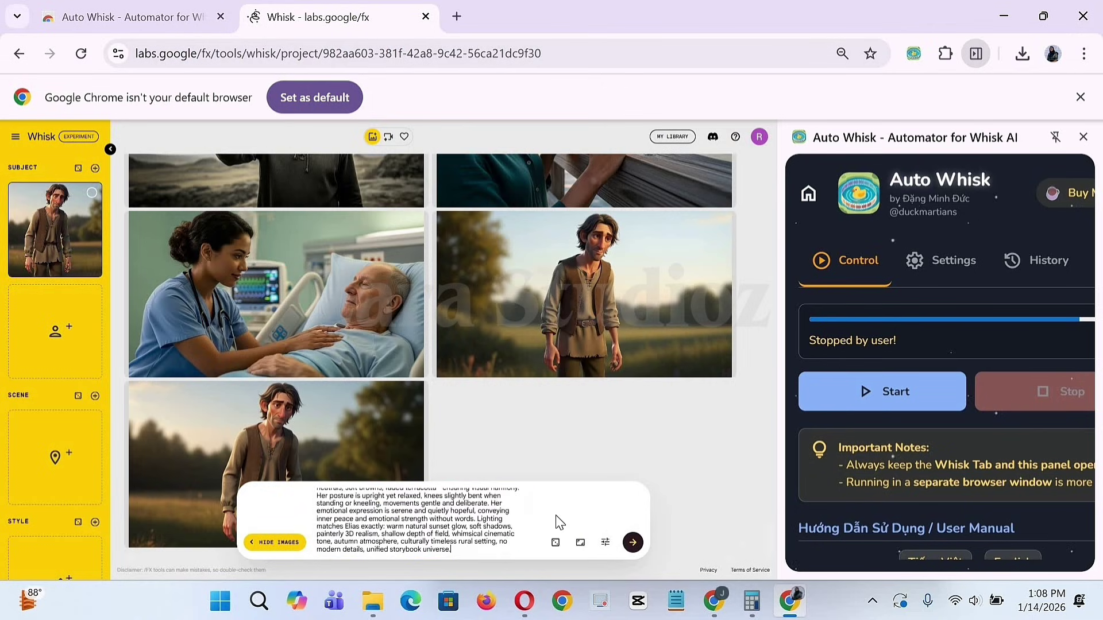
{"action": "key", "text": "Return"}
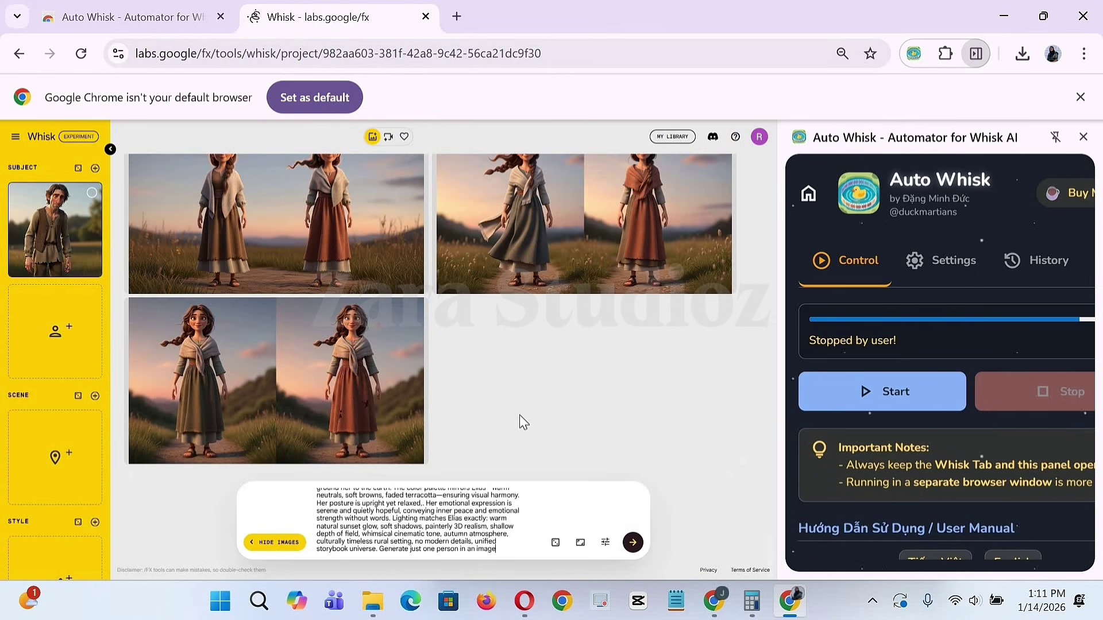
{"action": "mouse_move", "coordinate": [302, 384]}
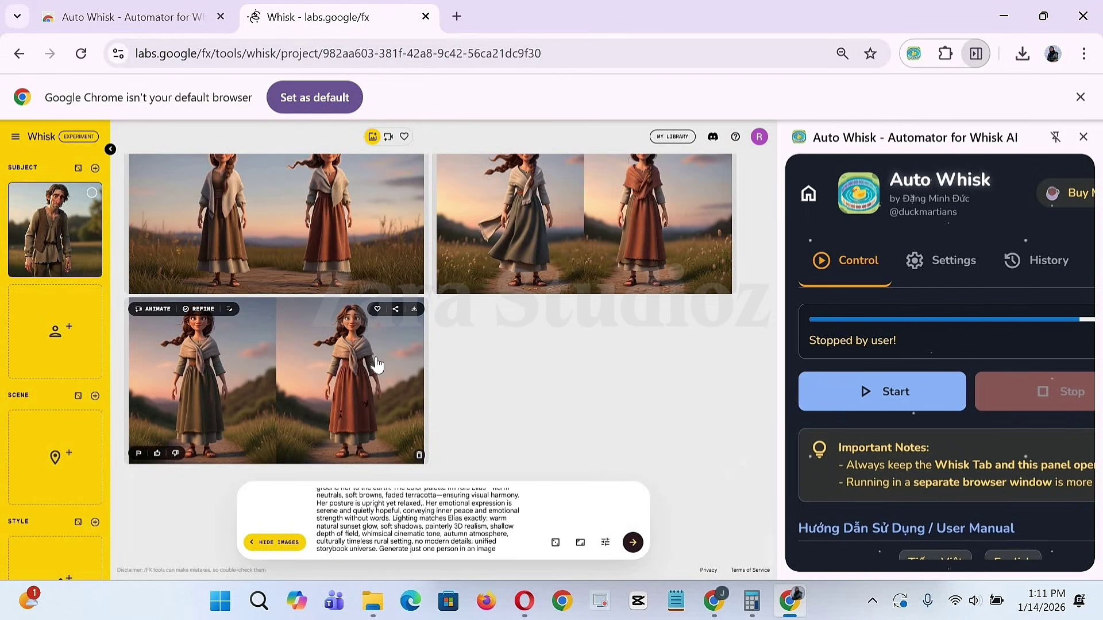
{"action": "left_click_drag", "start_coordinate": [188, 353], "coordinate": [54, 323]}
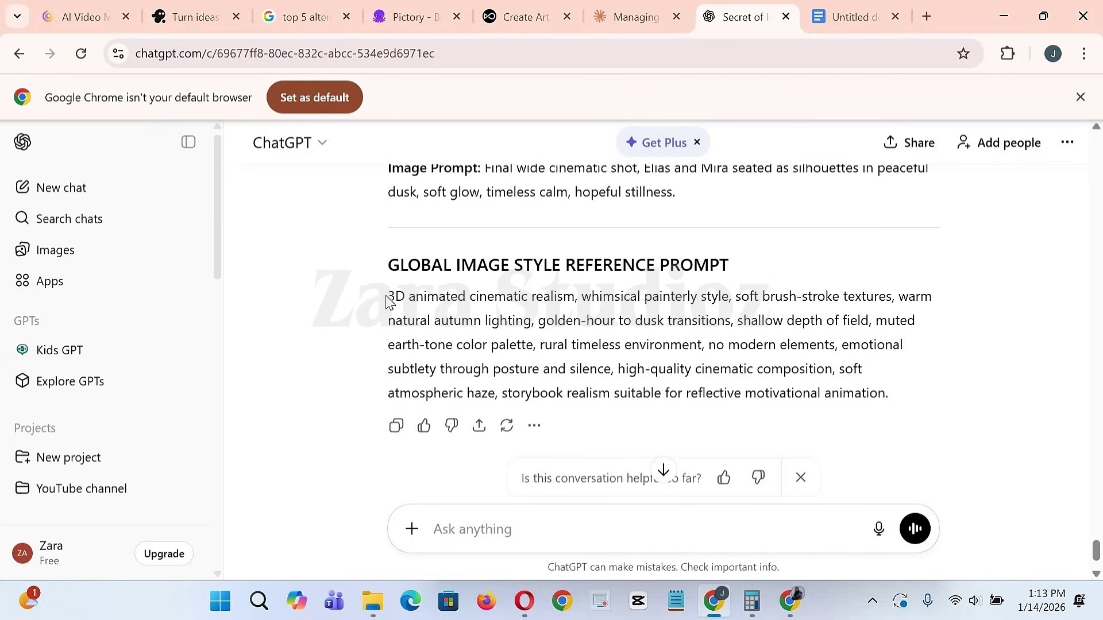
Select the GLOBAL IMAGE STYLE REFERENCE PROMPT paragraph from '3D' to 'animation.' in ChatGPT.
{"action": "left_click_drag", "start_coordinate": [390, 296], "coordinate": [867, 414]}
{"action": "key", "text": "ctrl+c"}
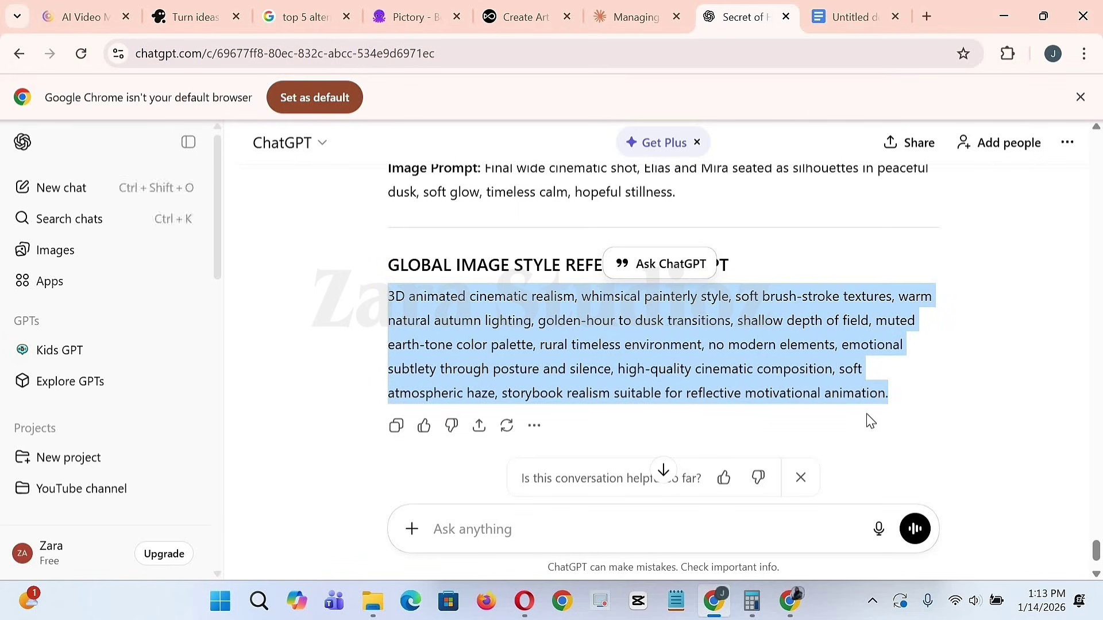
Generate images from the global style prompt in Whisk and set the autumn farm image as Style reference.
{"action": "left_click", "coordinate": [790, 602]}
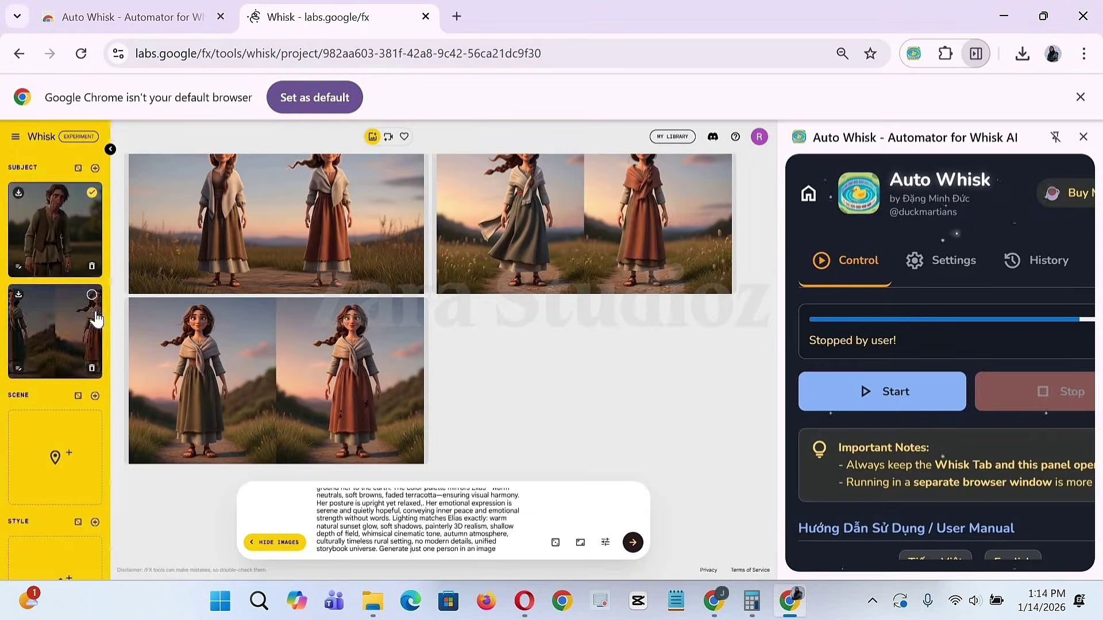
{"action": "scroll", "coordinate": [54, 259], "scroll_direction": "down", "scroll_amount": 1}
{"action": "key", "text": "ctrl+a"}
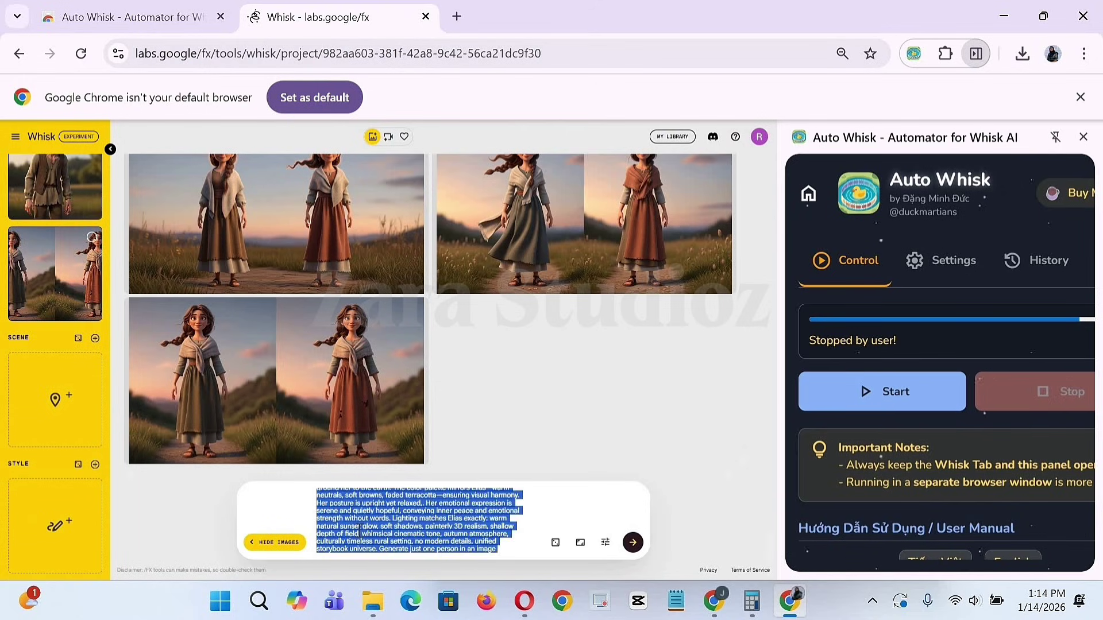
{"action": "key", "text": "ctrl+v"}
{"action": "key", "text": "Return"}
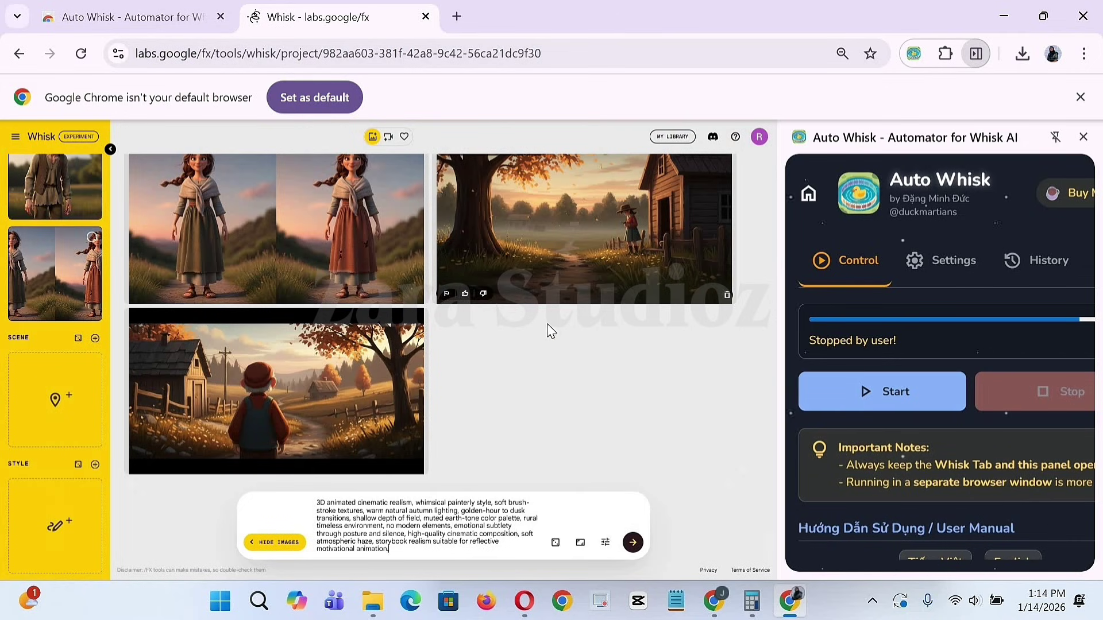
{"action": "left_click_drag", "start_coordinate": [566, 290], "coordinate": [35, 509]}
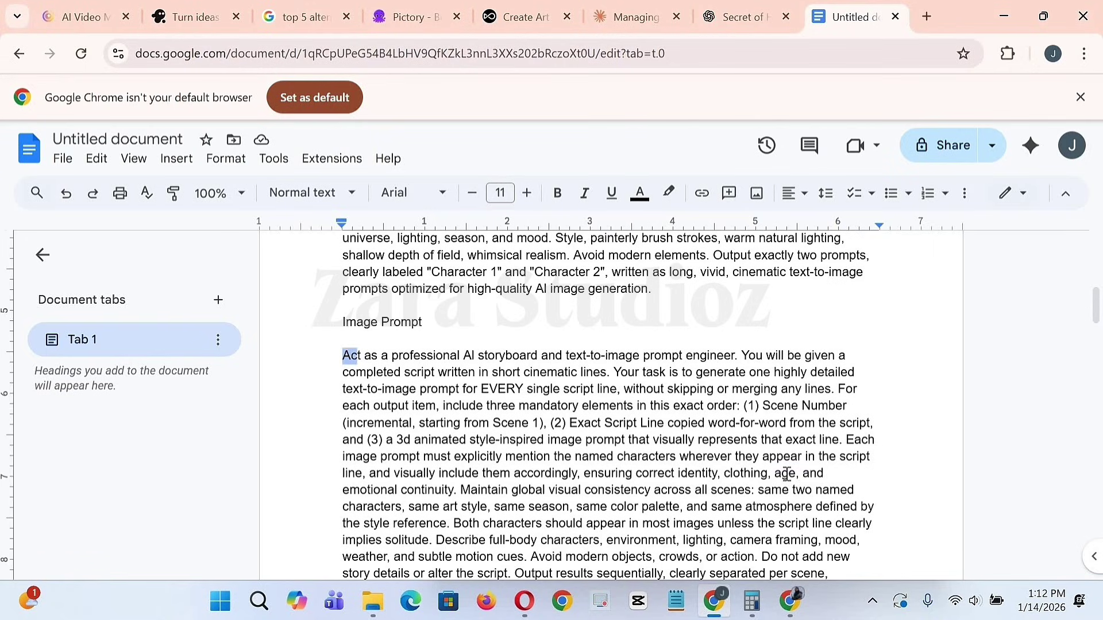
Send the Image Prompt instructions to ChatGPT and review its Scene 1–37 image prompts.
{"action": "left_click_drag", "start_coordinate": [787, 473], "coordinate": [591, 475]}
{"action": "scroll", "coordinate": [690, 474], "scroll_direction": "down", "scroll_amount": 3}
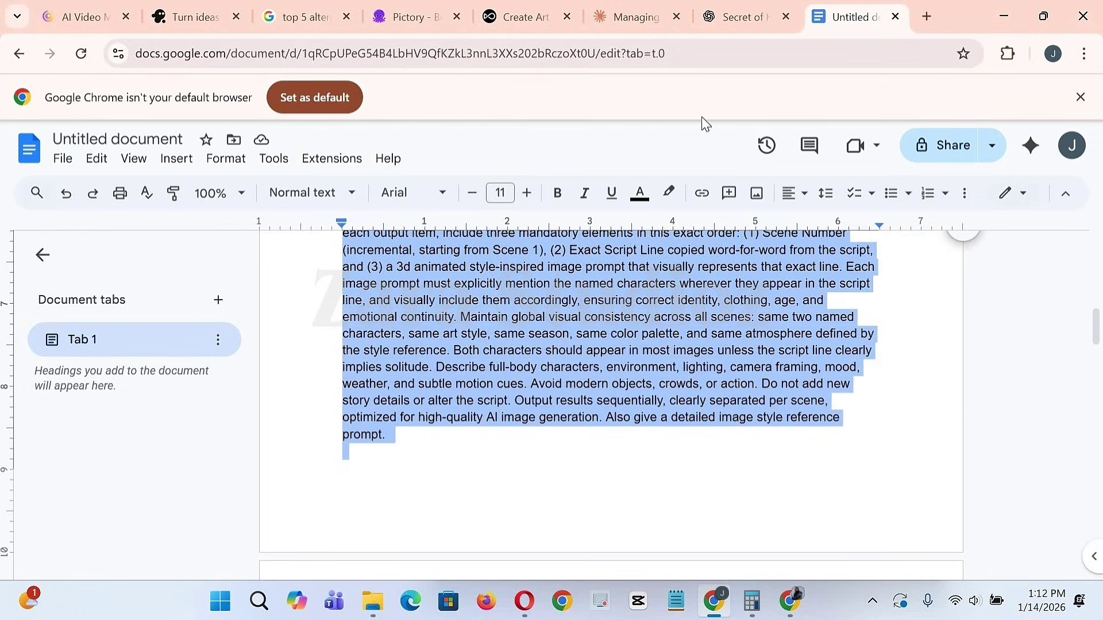
{"action": "left_click", "coordinate": [728, 13]}
{"action": "left_click", "coordinate": [573, 526]}
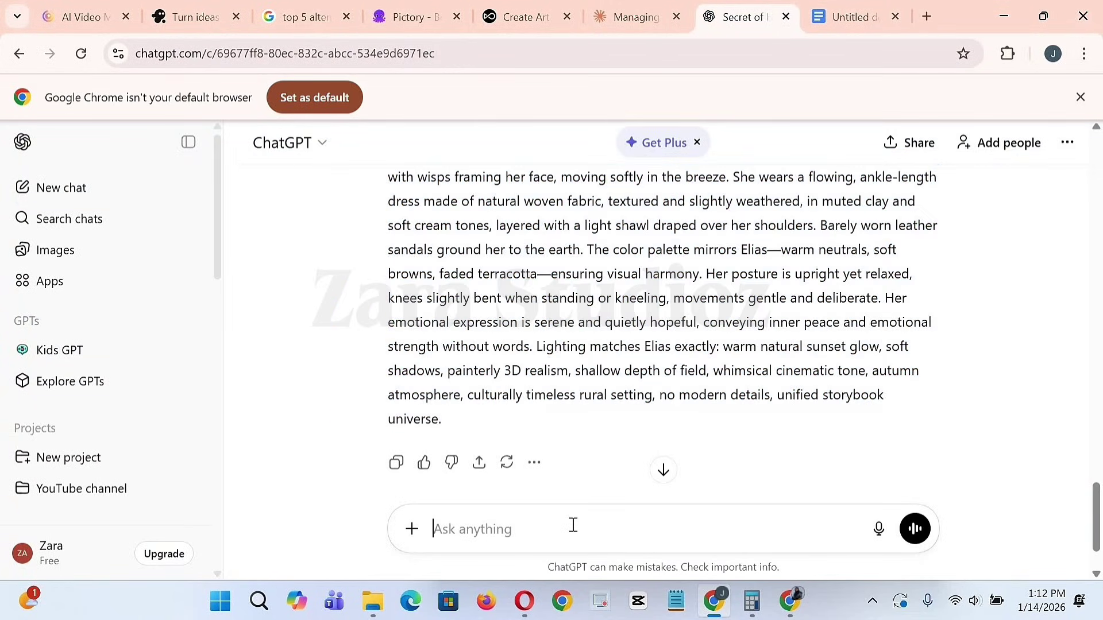
{"action": "key", "text": "ctrl+v"}
{"action": "key", "text": "Return"}
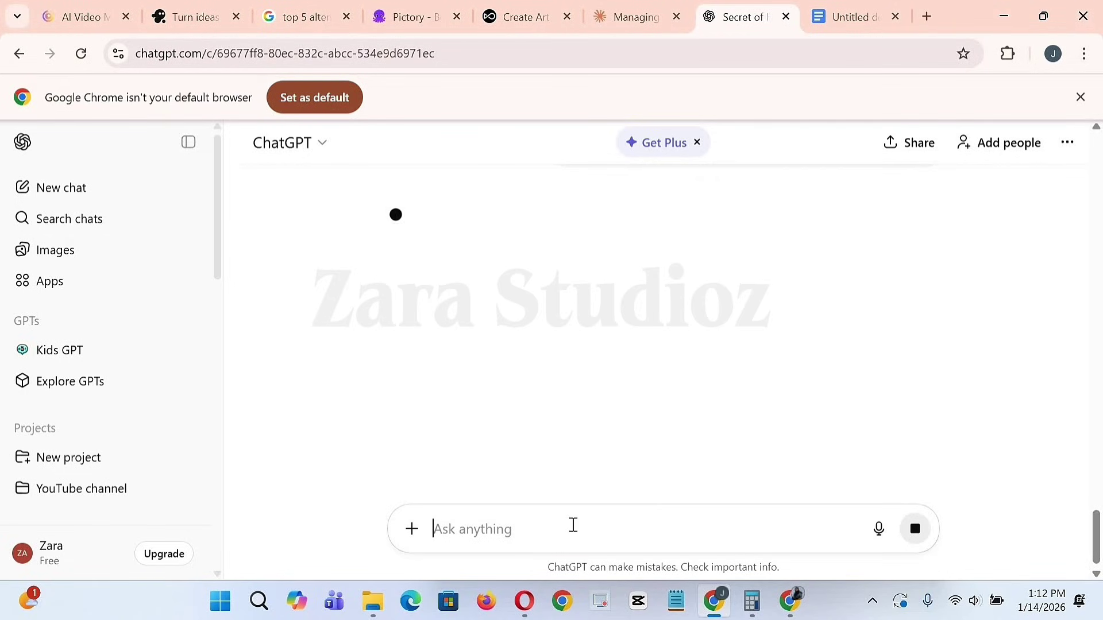
{"action": "scroll", "coordinate": [772, 314], "scroll_direction": "down", "scroll_amount": 15}
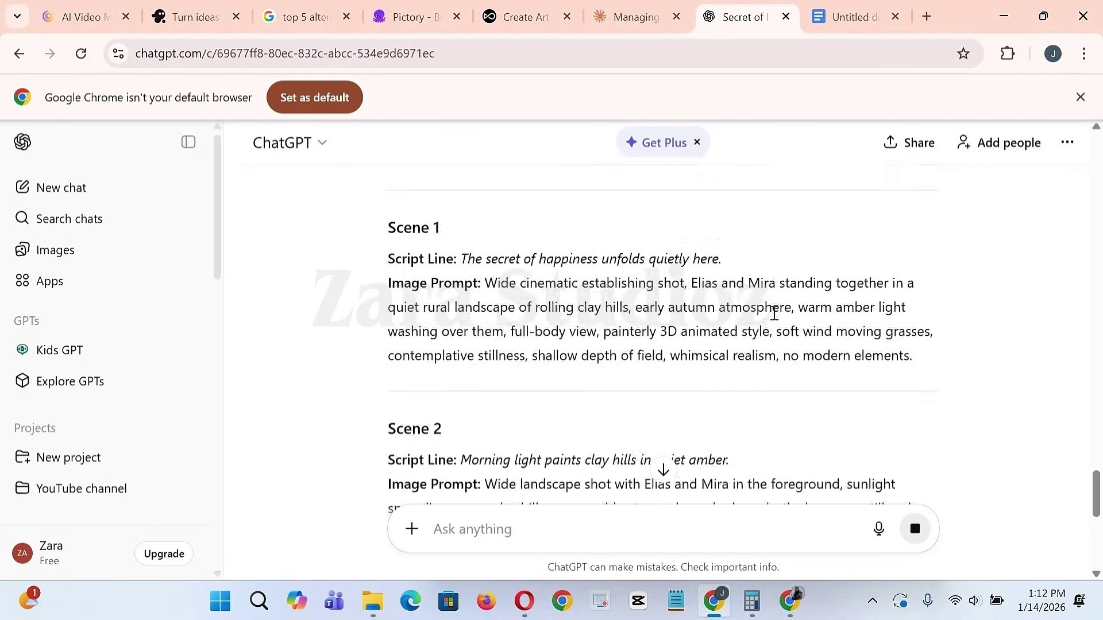
{"action": "scroll", "coordinate": [773, 314], "scroll_direction": "down", "scroll_amount": 15}
{"action": "scroll", "coordinate": [777, 320], "scroll_direction": "down", "scroll_amount": 18}
{"action": "scroll", "coordinate": [777, 320], "scroll_direction": "down", "scroll_amount": 18}
{"action": "scroll", "coordinate": [777, 320], "scroll_direction": "down", "scroll_amount": 16}
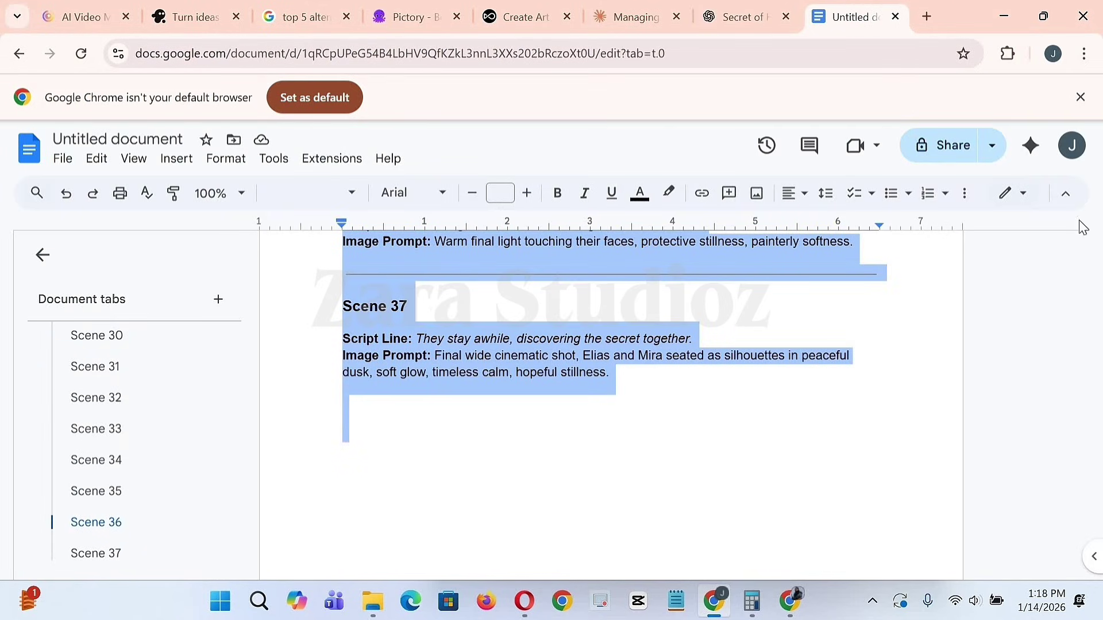
Replace Auto Whisk's prompt list with the scene prompts.
{"action": "left_click", "coordinate": [1005, 16]}
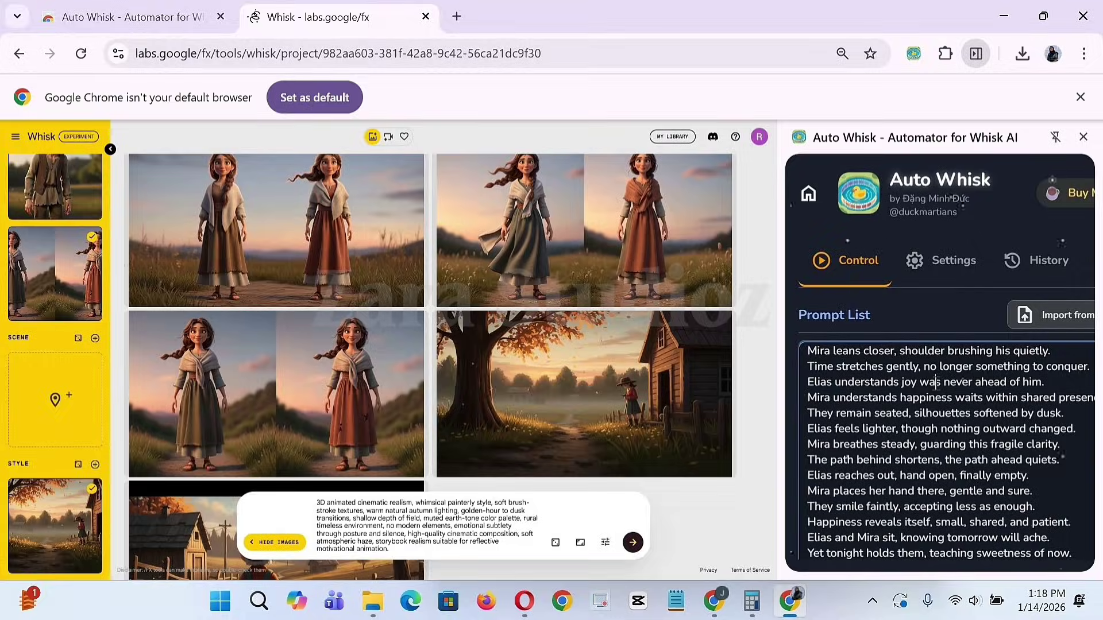
{"action": "key", "text": "ctrl+a"}
{"action": "key", "text": "ctrl+v"}
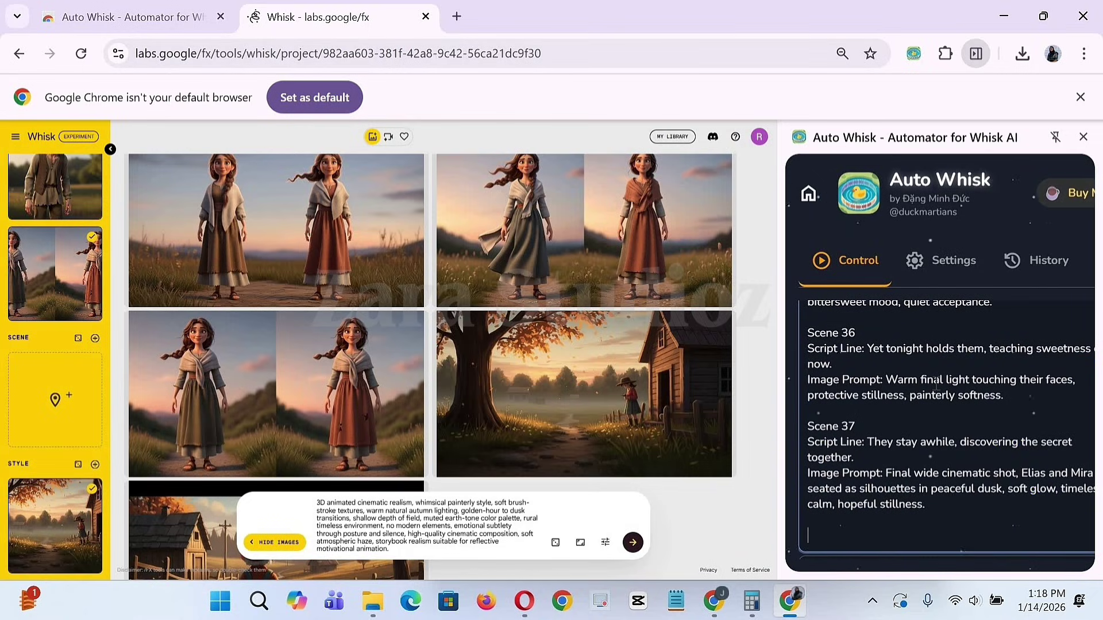
{"action": "scroll", "coordinate": [1042, 386], "scroll_direction": "down", "scroll_amount": 3}
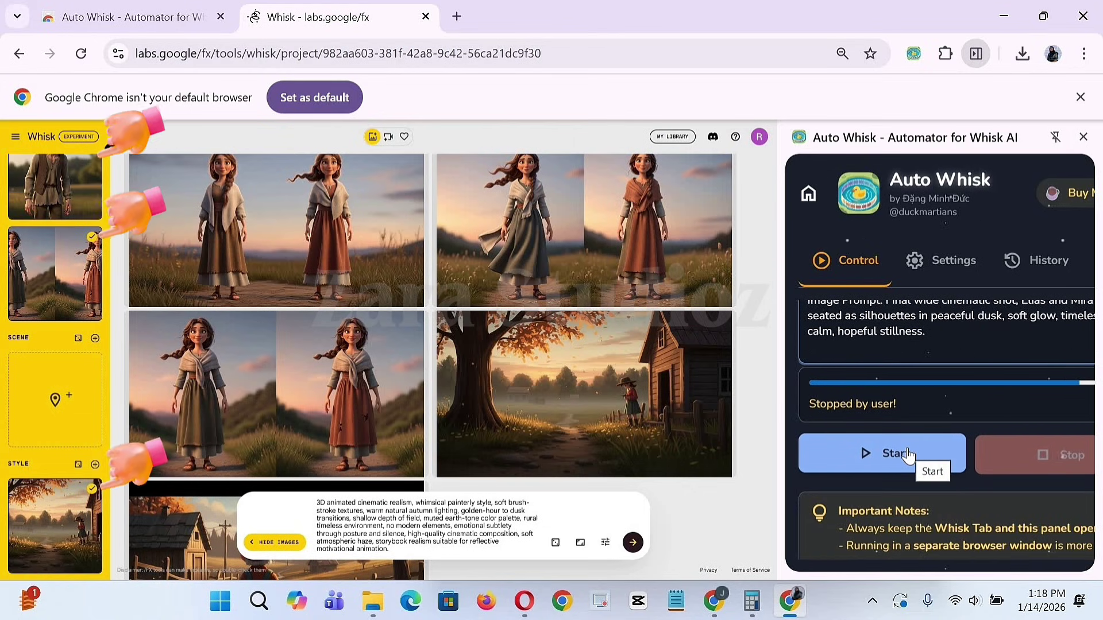
Start Auto Whisk so it offers Create New Project or Run on This Project.
{"action": "left_click", "coordinate": [891, 457]}
{"action": "scroll", "coordinate": [891, 458], "scroll_direction": "down", "scroll_amount": 2}
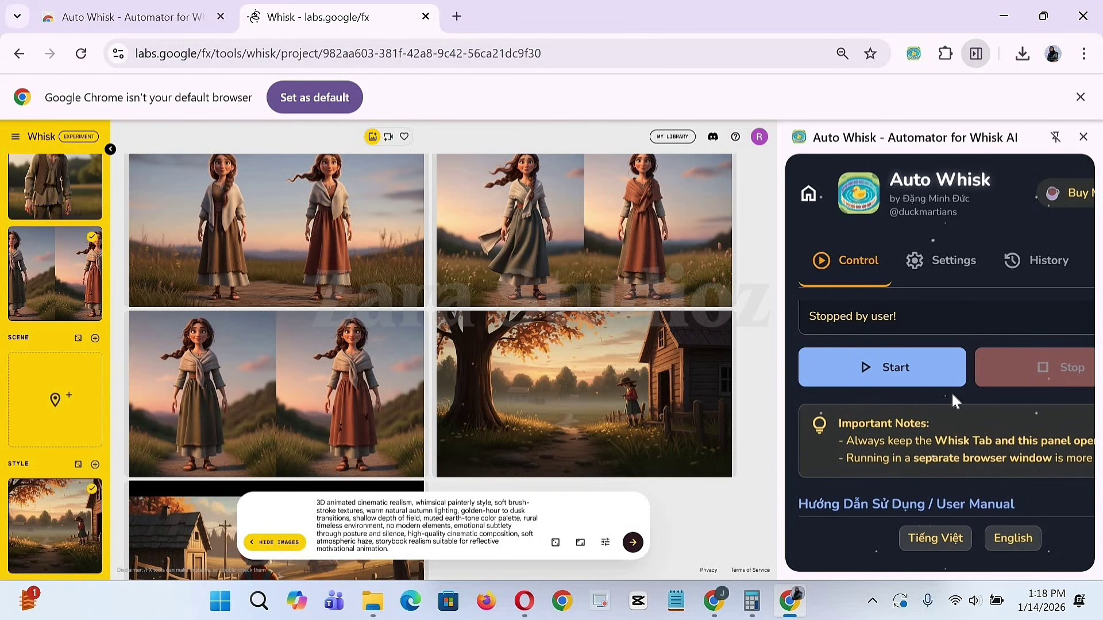
{"action": "scroll", "coordinate": [925, 423], "scroll_direction": "up", "scroll_amount": 3}
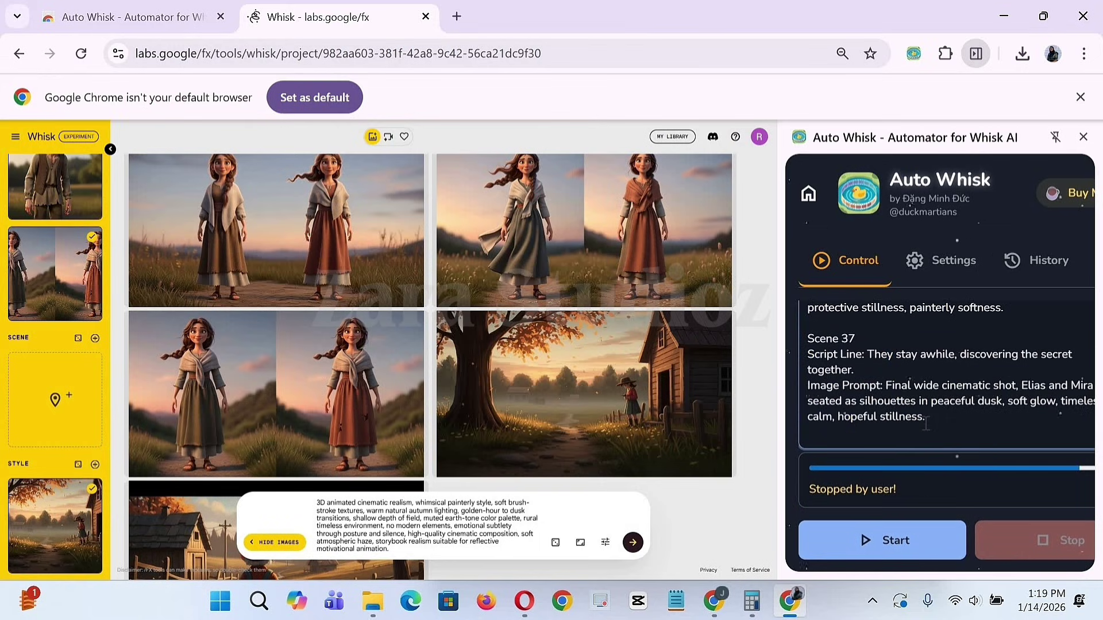
{"action": "scroll", "coordinate": [908, 475], "scroll_direction": "down", "scroll_amount": 2}
{"action": "left_click", "coordinate": [908, 466]}
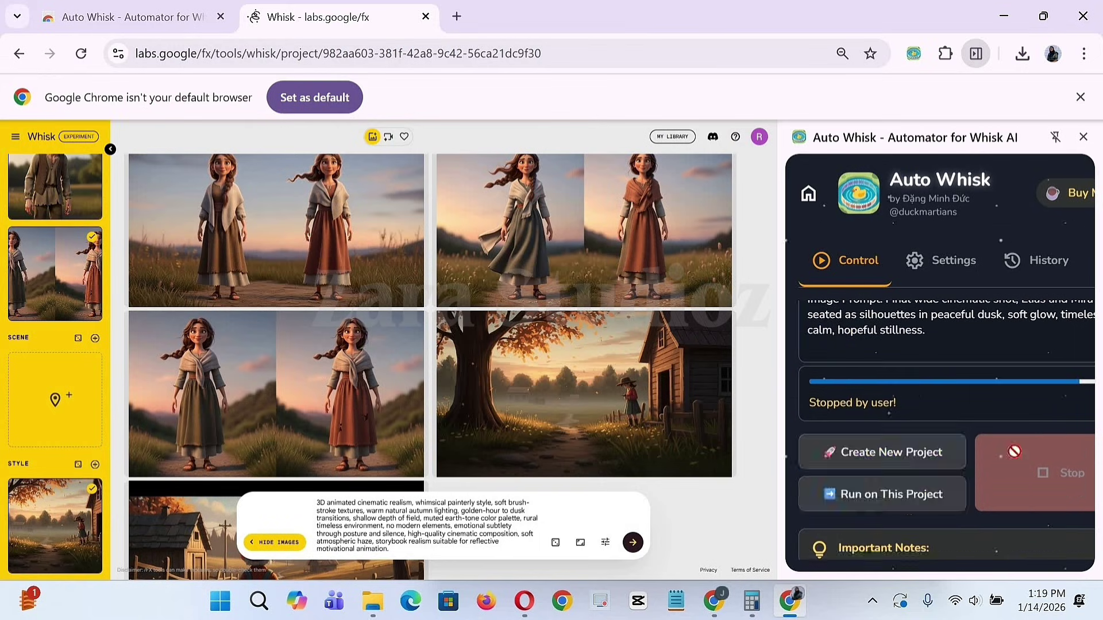
Choose Run on This Project so Auto Whisk processes all 109 prompts in the current project.
{"action": "left_click", "coordinate": [847, 492]}
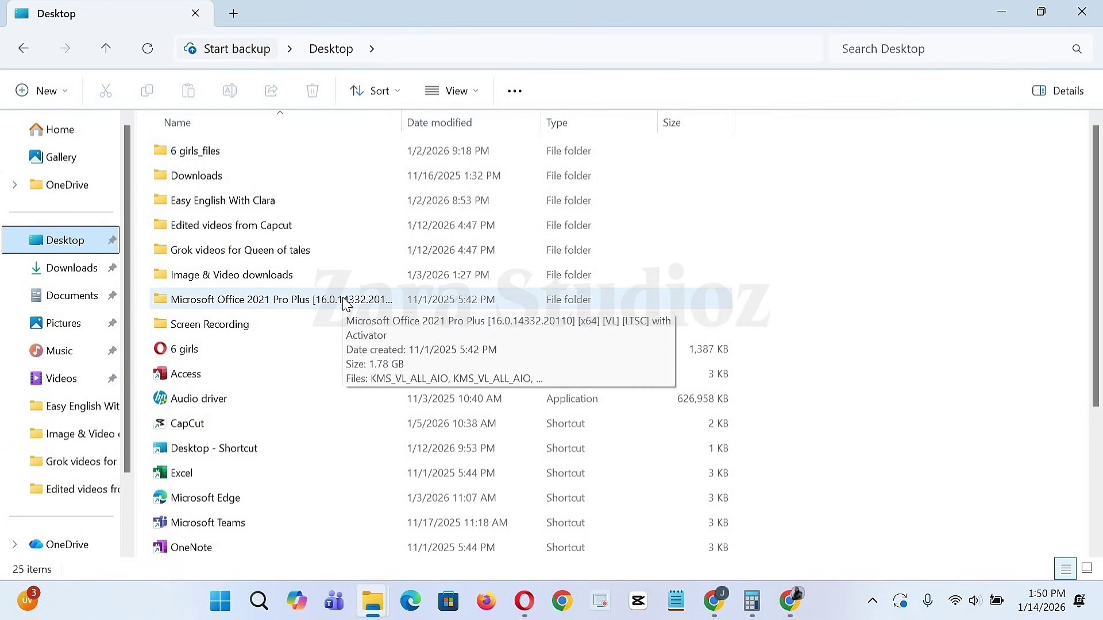
Open Downloads > Whisk Downloads and browse the 331 generated scene images.
{"action": "left_click", "coordinate": [80, 277]}
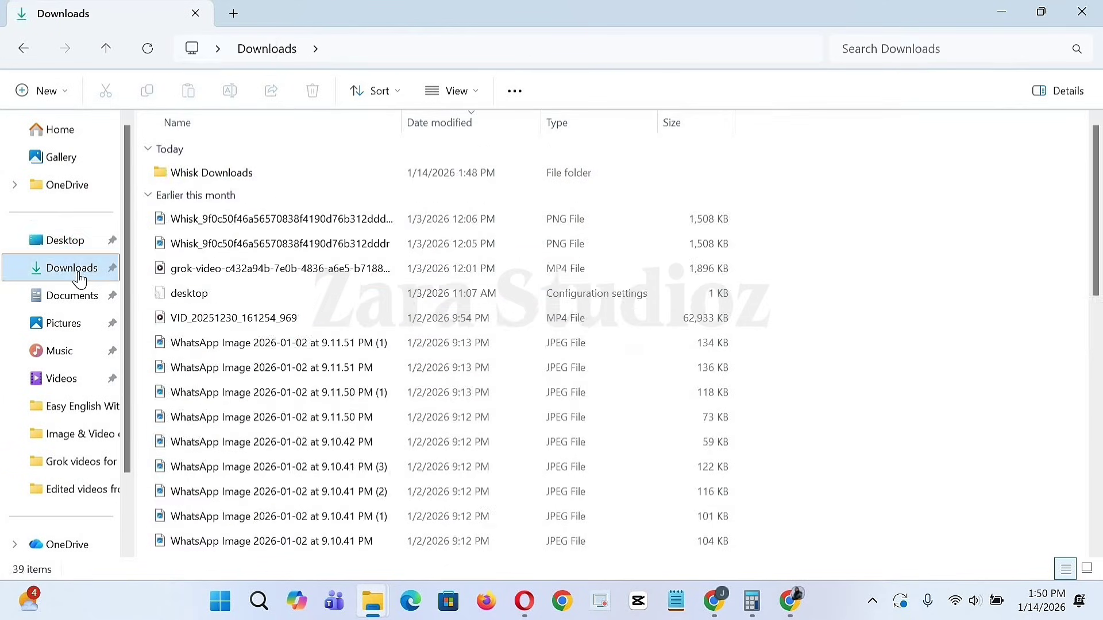
{"action": "double_click", "coordinate": [442, 176]}
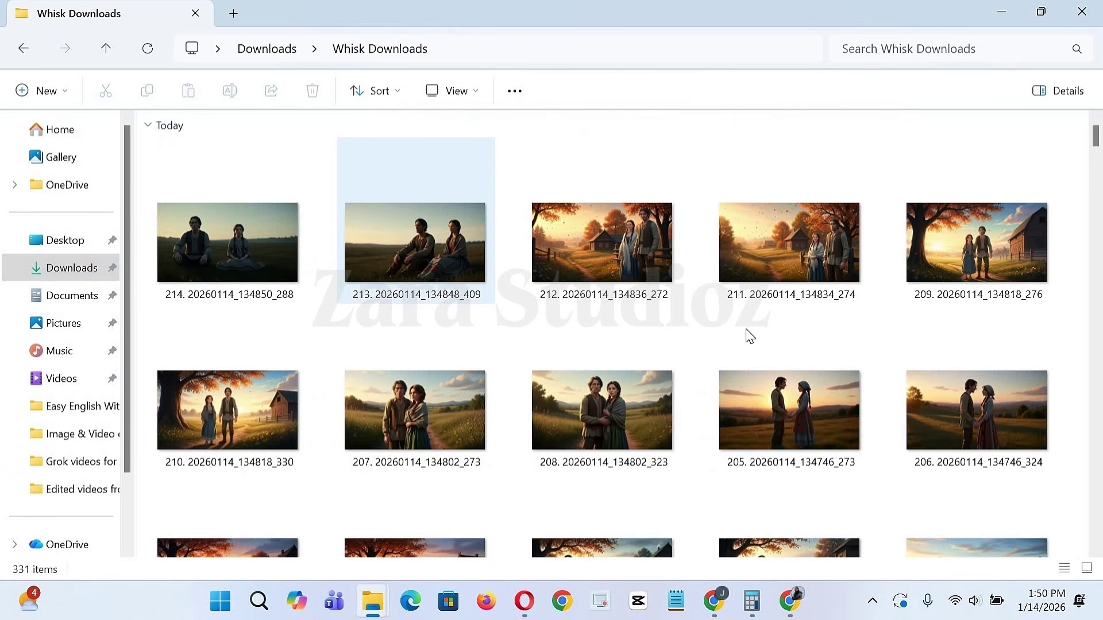
{"action": "scroll", "coordinate": [750, 336], "scroll_direction": "down", "scroll_amount": 12}
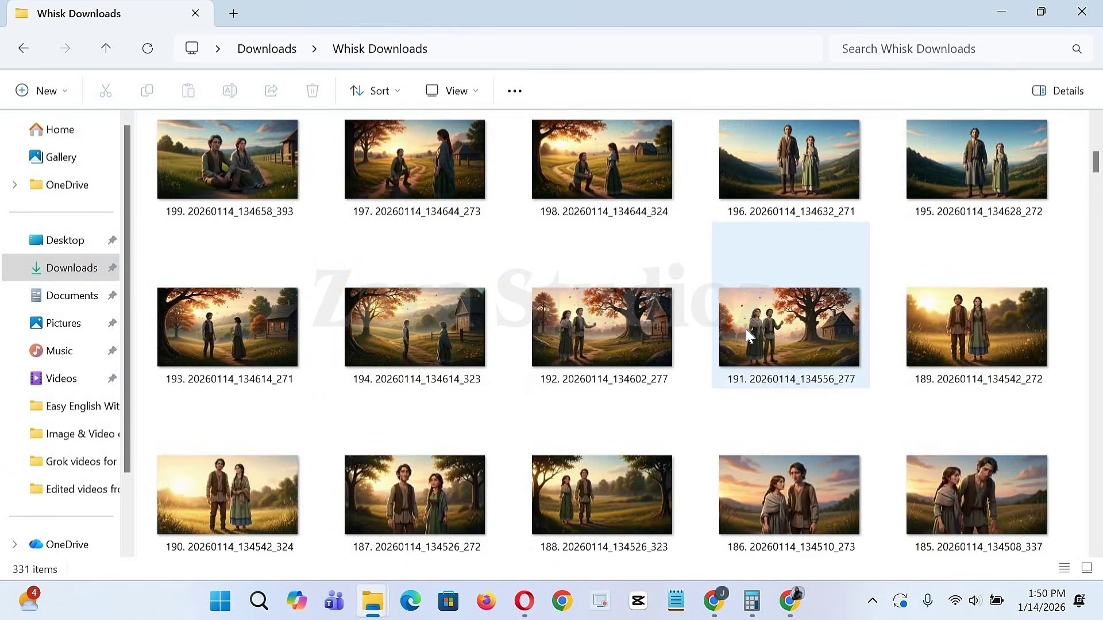
{"action": "scroll", "coordinate": [747, 336], "scroll_direction": "down", "scroll_amount": 20}
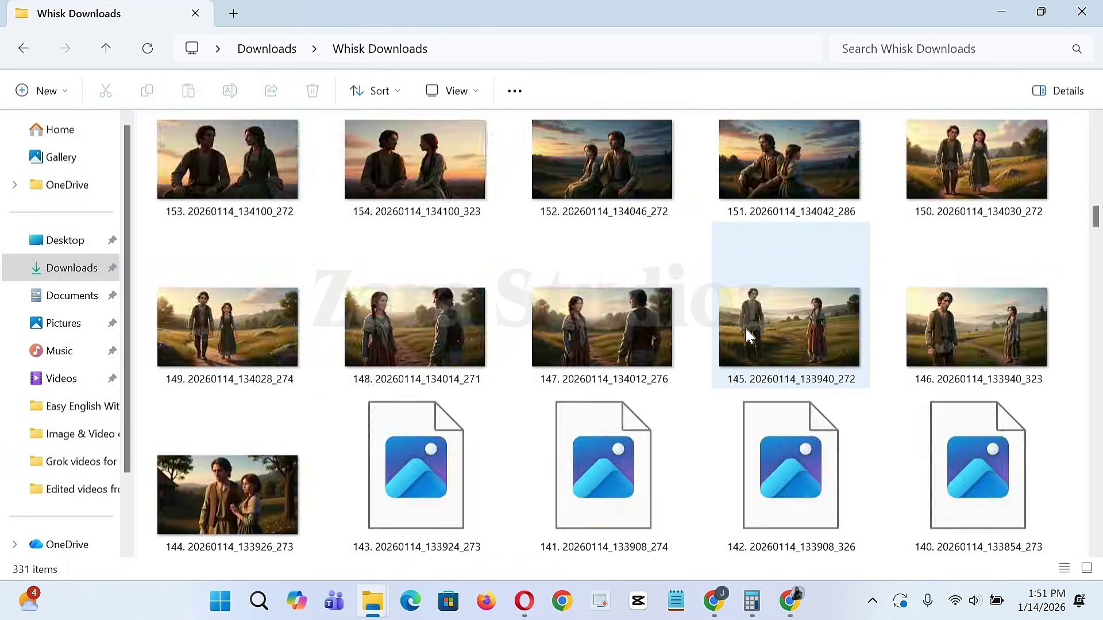
{"action": "scroll", "coordinate": [746, 329], "scroll_direction": "down", "scroll_amount": 3}
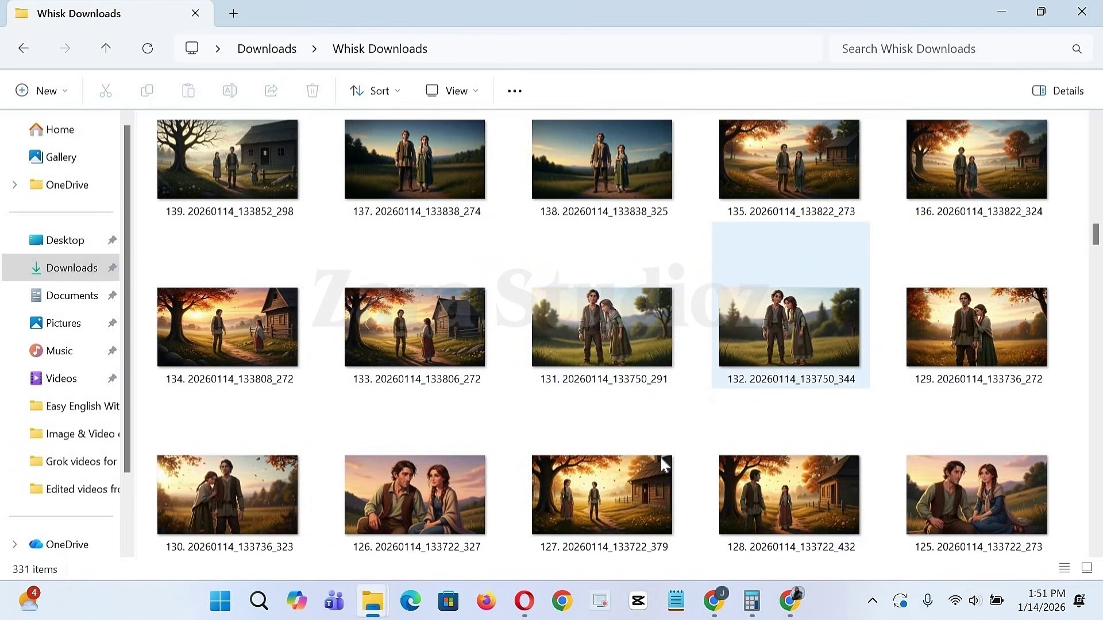
{"action": "scroll", "coordinate": [718, 474], "scroll_direction": "down", "scroll_amount": 3}
{"action": "scroll", "coordinate": [716, 468], "scroll_direction": "down", "scroll_amount": 6}
{"action": "scroll", "coordinate": [647, 437], "scroll_direction": "down", "scroll_amount": 6}
{"action": "scroll", "coordinate": [652, 440], "scroll_direction": "down", "scroll_amount": 10}
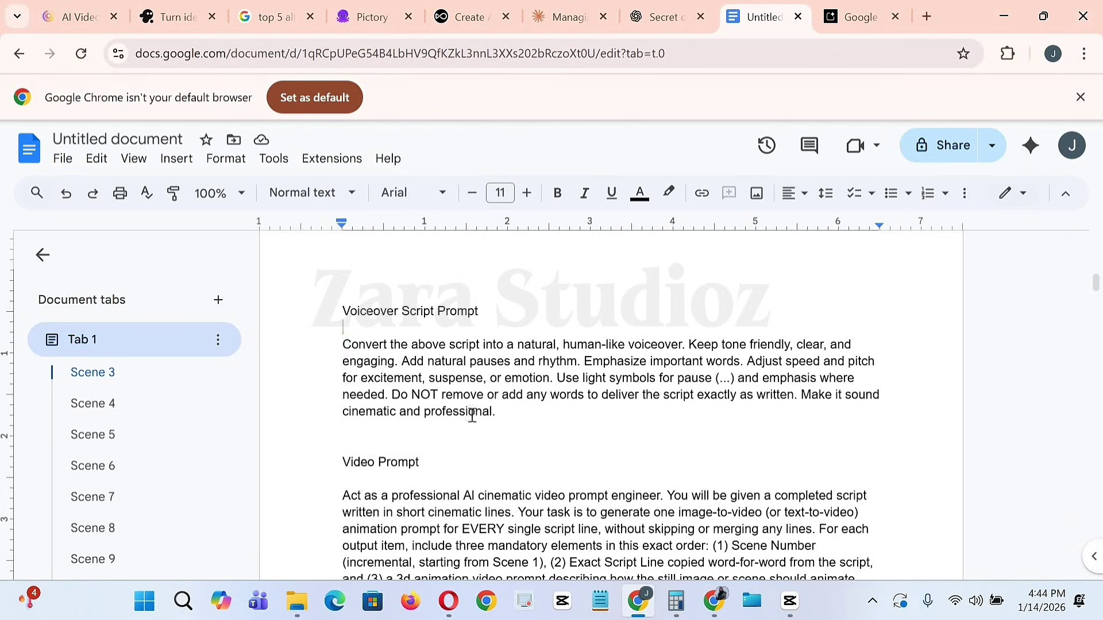
Copy the voiceover script prompt paragraph from Google Docs, ready to paste into ChatGPT.
{"action": "triple_click", "coordinate": [494, 418]}
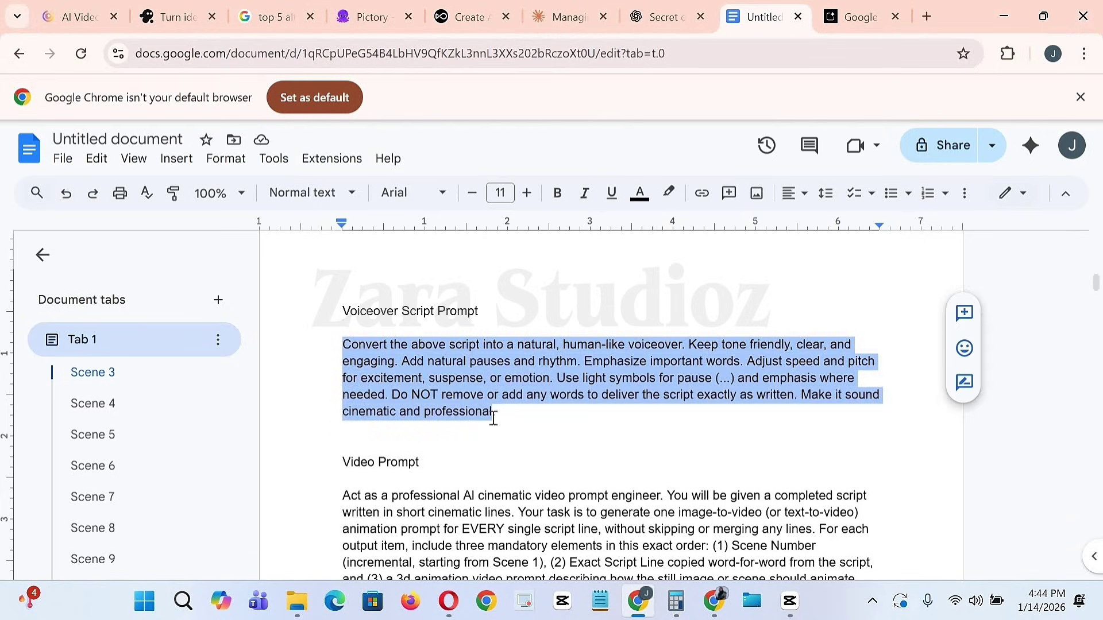
{"action": "key", "text": "ctrl+c"}
{"action": "left_click", "coordinate": [661, 16]}
{"action": "left_click", "coordinate": [551, 523]}
Send the voiceover prompt to ChatGPT and review the ellipsis-paced voiceover script it returns.
{"action": "key", "text": "ctrl+v"}
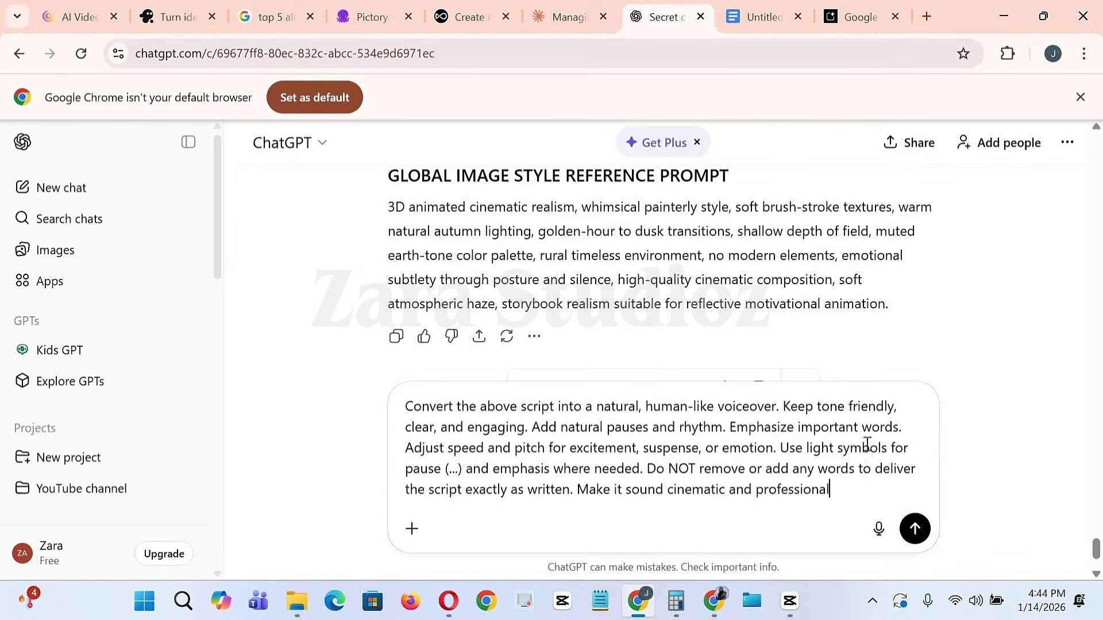
{"action": "left_click", "coordinate": [914, 529]}
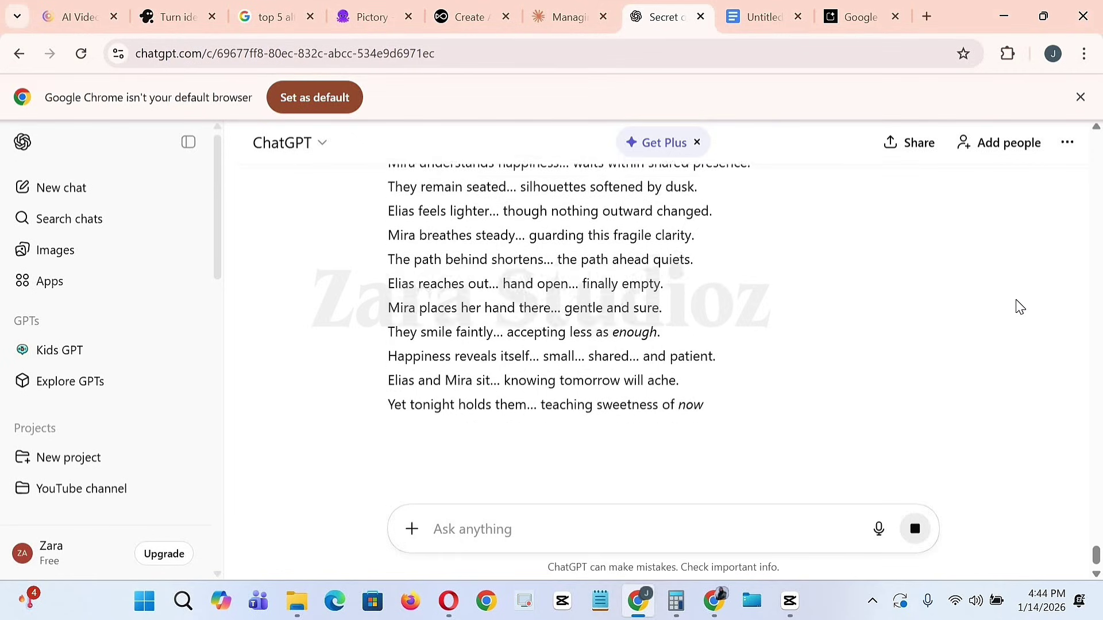
{"action": "scroll", "coordinate": [382, 371], "scroll_direction": "up", "scroll_amount": 5}
{"action": "scroll", "coordinate": [397, 471], "scroll_direction": "down", "scroll_amount": 3}
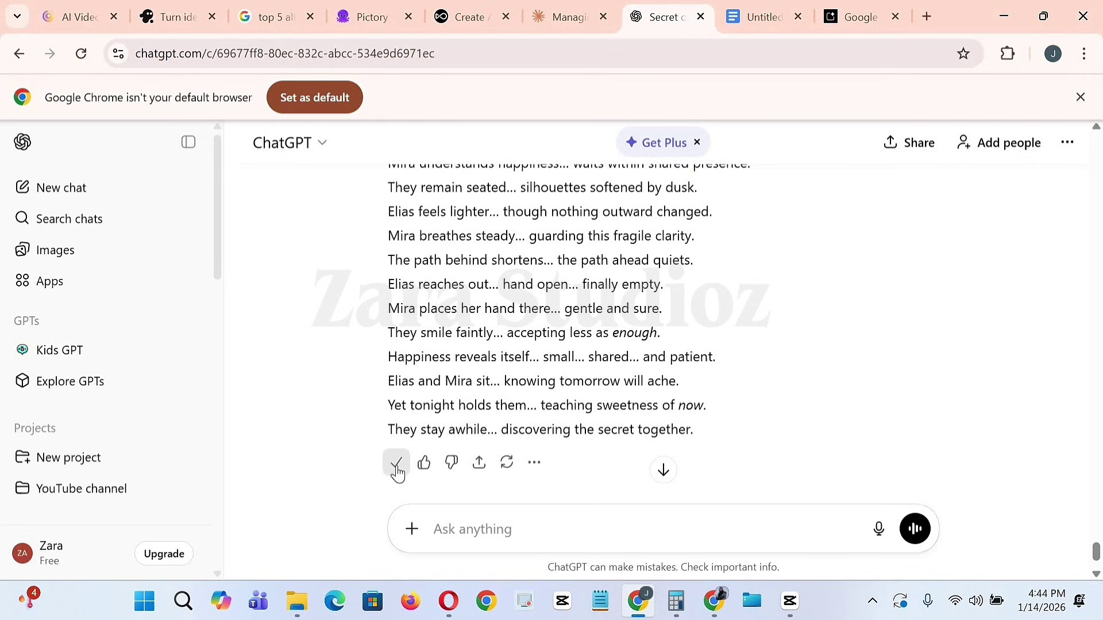
{"action": "left_click", "coordinate": [860, 17]}
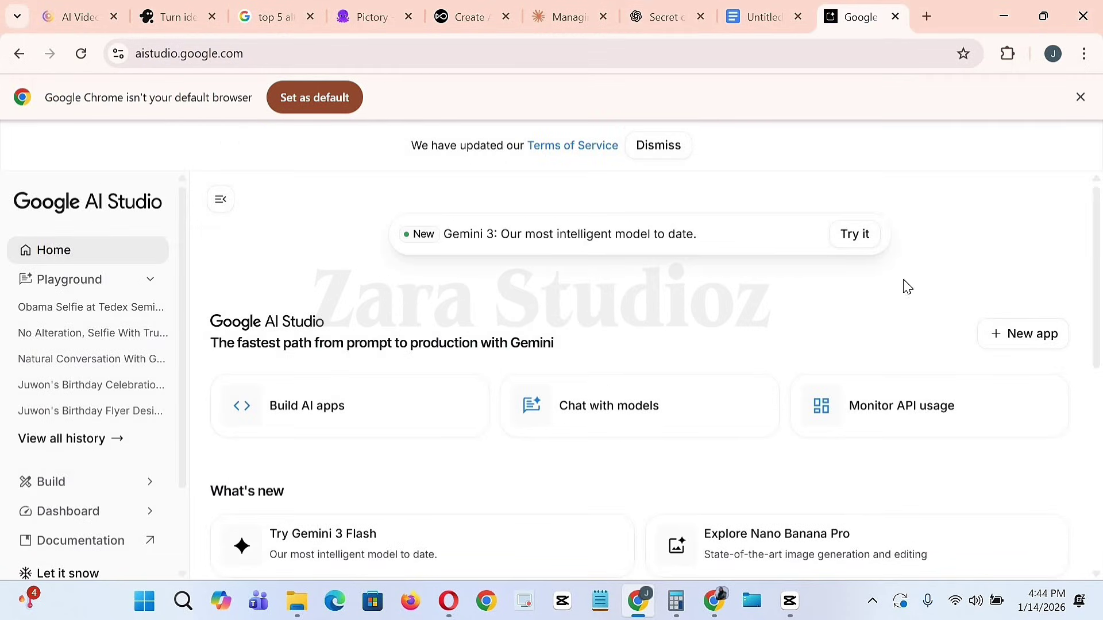
Open 'Turn text into audio with Gemini' in Single-speaker mode and pick Charon after previewing it.
{"action": "scroll", "coordinate": [804, 368], "scroll_direction": "down", "scroll_amount": 5}
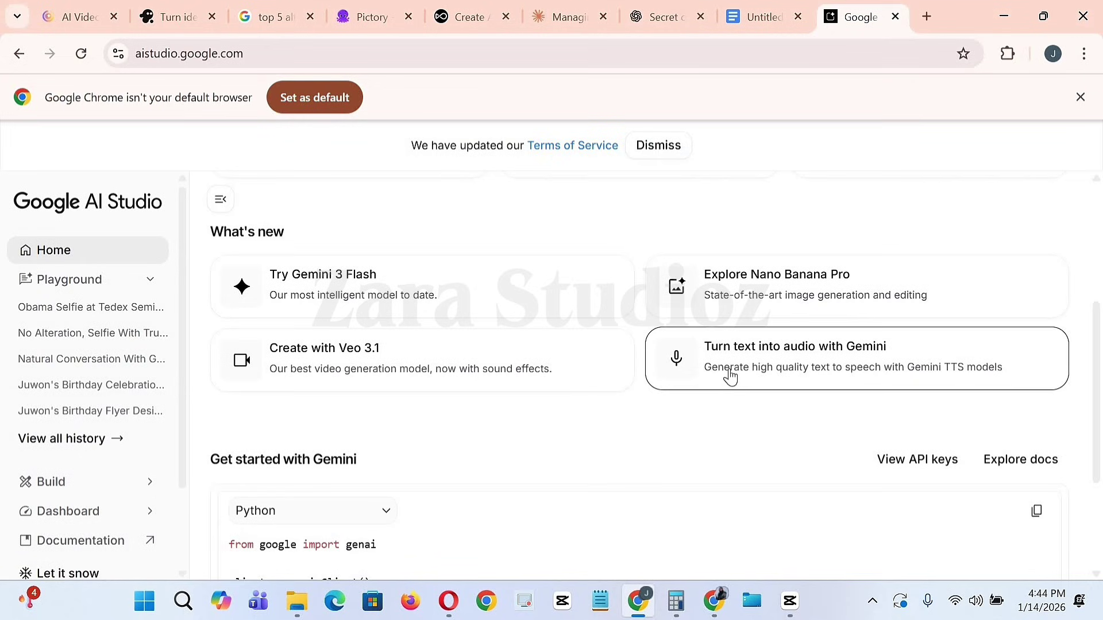
{"action": "left_click", "coordinate": [750, 350]}
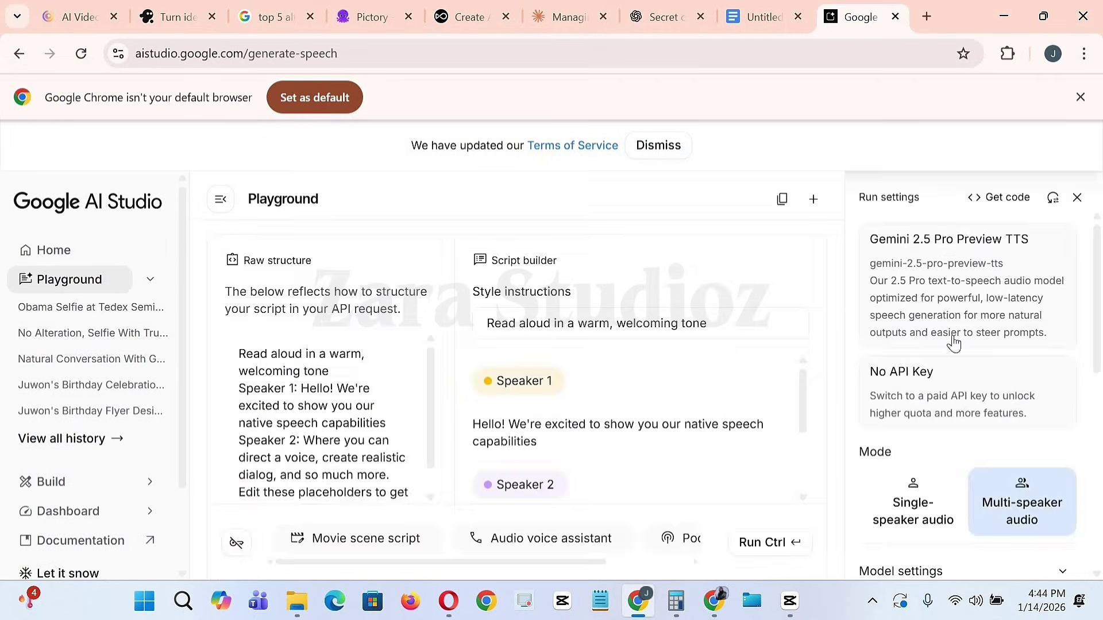
{"action": "left_click", "coordinate": [907, 518]}
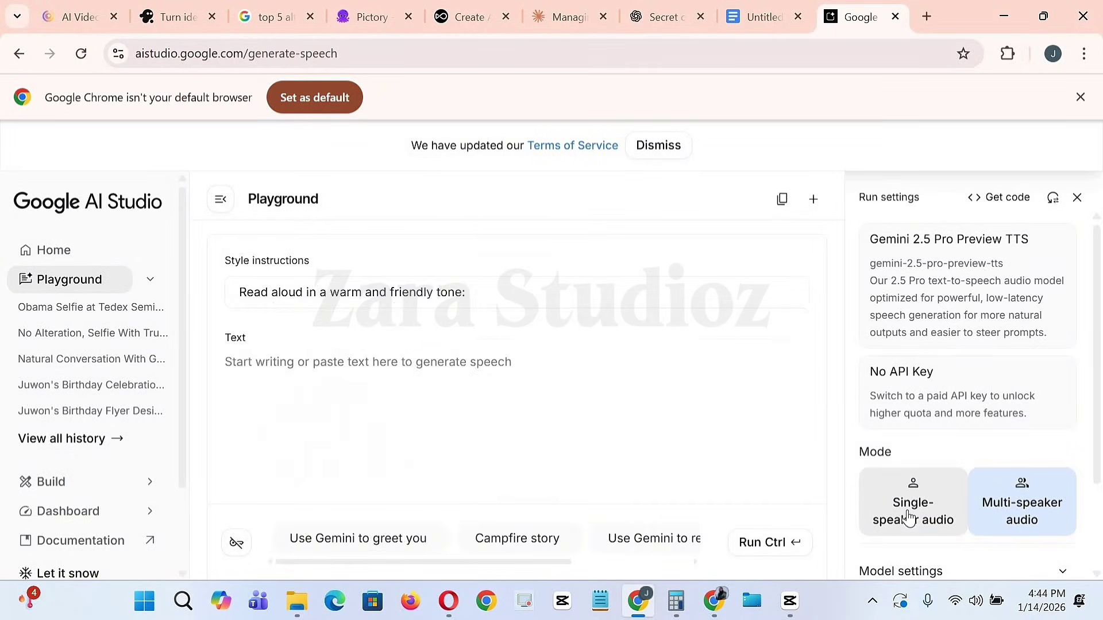
{"action": "scroll", "coordinate": [1004, 414], "scroll_direction": "down", "scroll_amount": 2}
{"action": "left_click", "coordinate": [942, 544]}
{"action": "scroll", "coordinate": [942, 454], "scroll_direction": "down", "scroll_amount": 2}
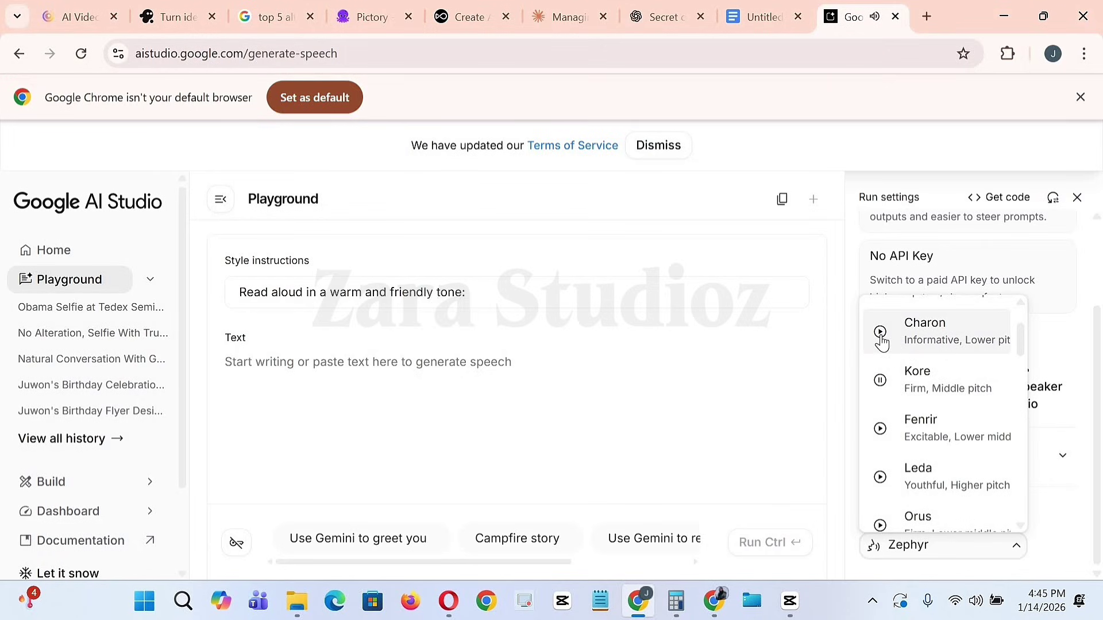
{"action": "left_click", "coordinate": [880, 336]}
{"action": "left_click", "coordinate": [956, 340]}
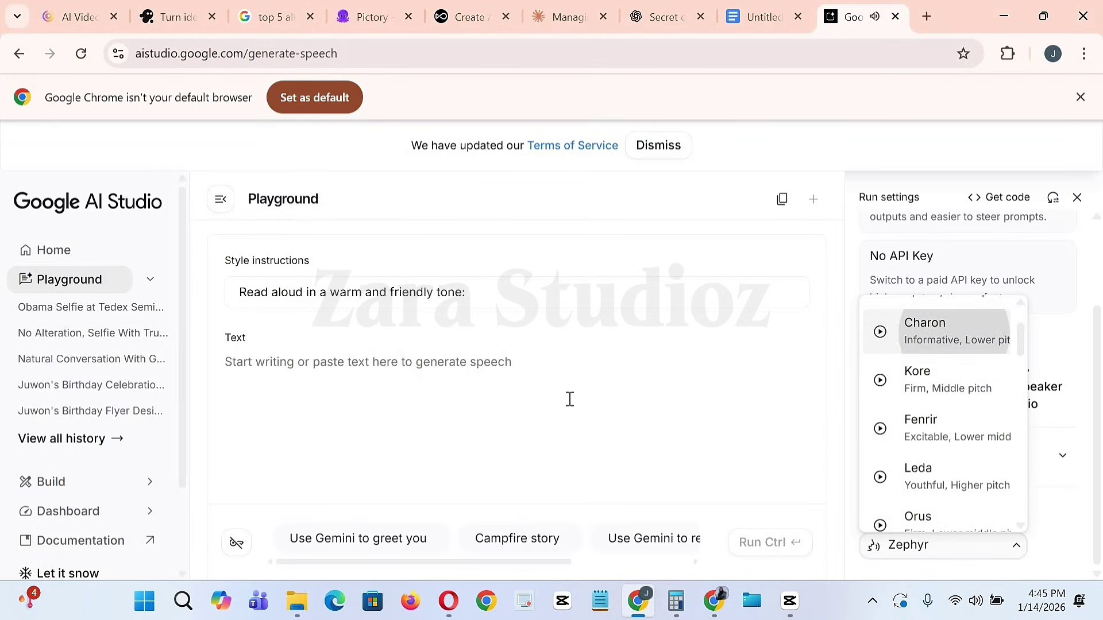
Paste the story script into AI Studio, generate the 2:59 Charon narration and download it.
{"action": "left_click", "coordinate": [282, 366]}
{"action": "key", "text": "ctrl+v"}
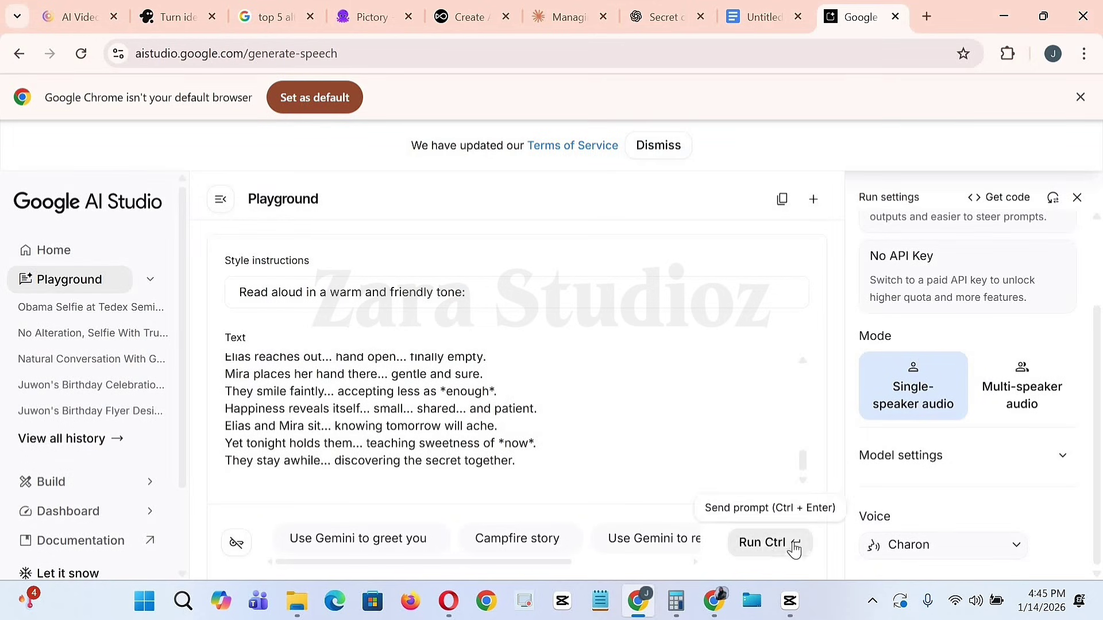
{"action": "left_click", "coordinate": [767, 543]}
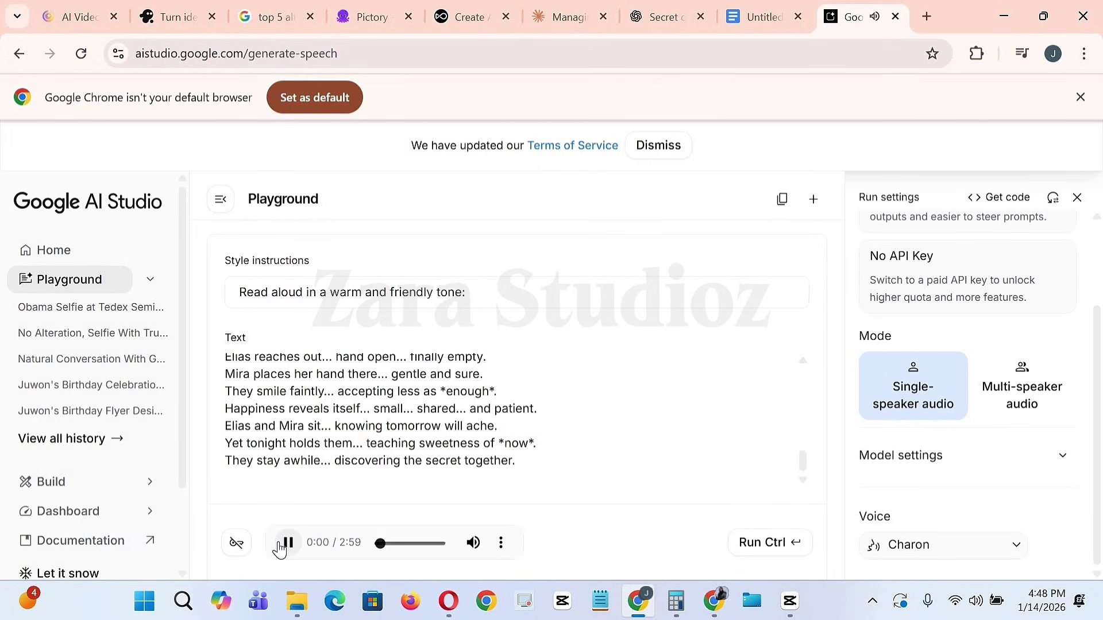
{"action": "left_click", "coordinate": [501, 543]}
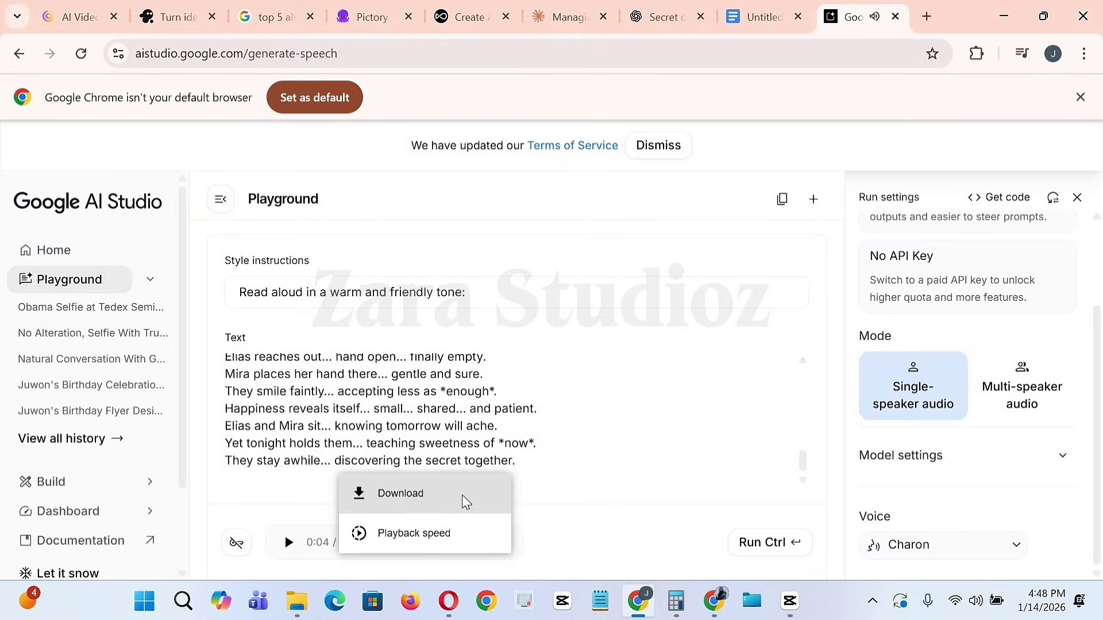
{"action": "left_click", "coordinate": [463, 496]}
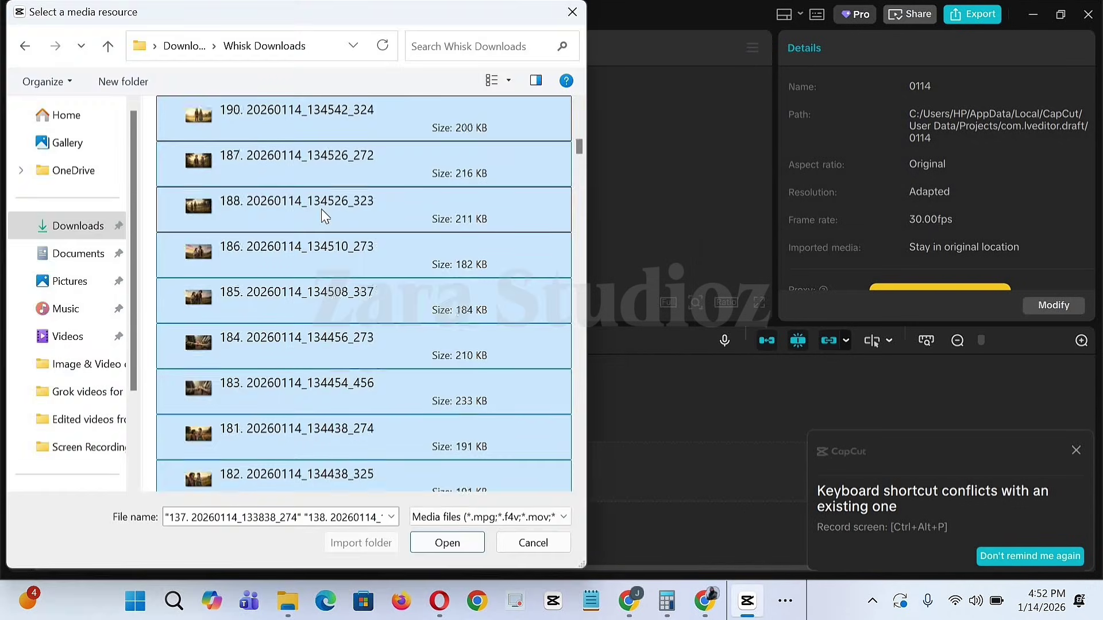
Import the Whisk Downloads scene images (.jfif 211–214 and more) into CapCut's media.
{"action": "scroll", "coordinate": [322, 210], "scroll_direction": "up", "scroll_amount": 10}
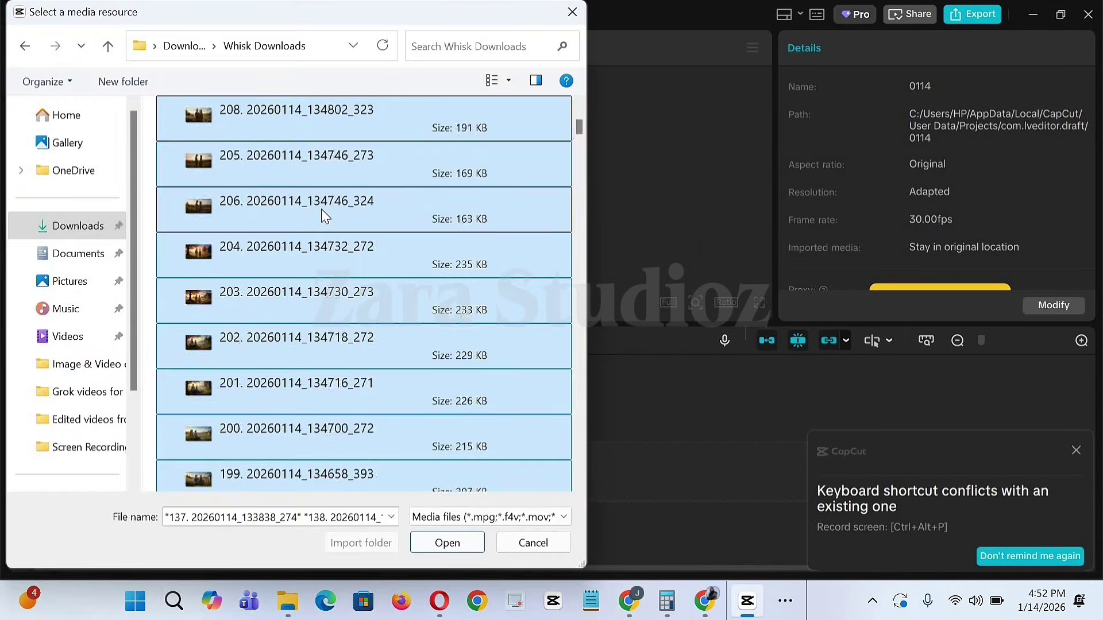
{"action": "left_click", "coordinate": [441, 544]}
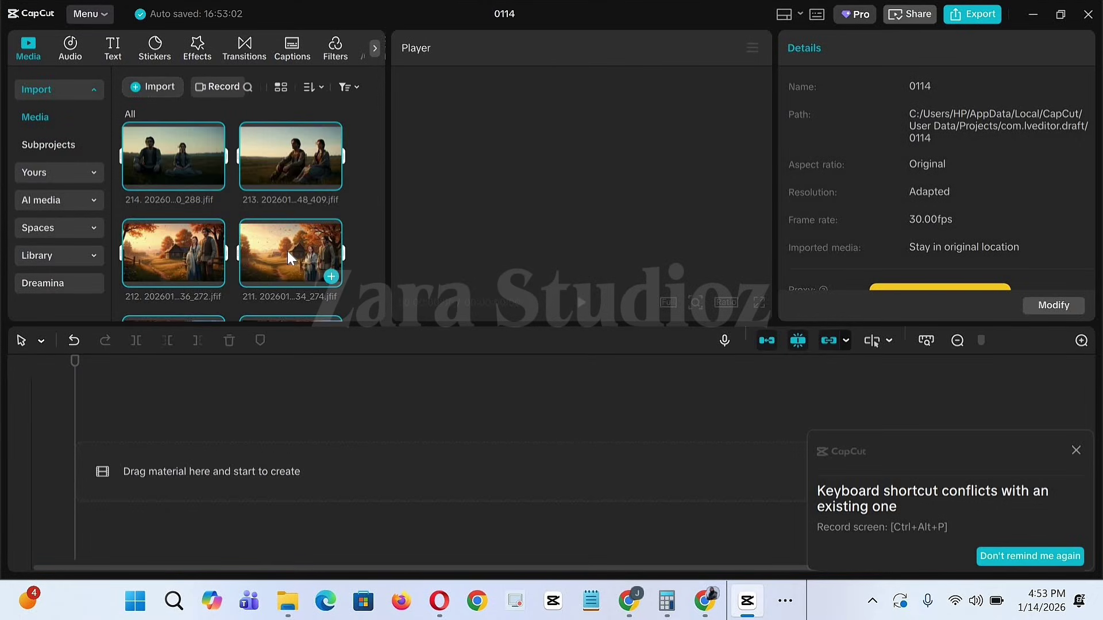
Place scene images 1, 3, 5 and 7 on the timeline as 5-second clips.
{"action": "left_click_drag", "start_coordinate": [290, 201], "coordinate": [172, 460]}
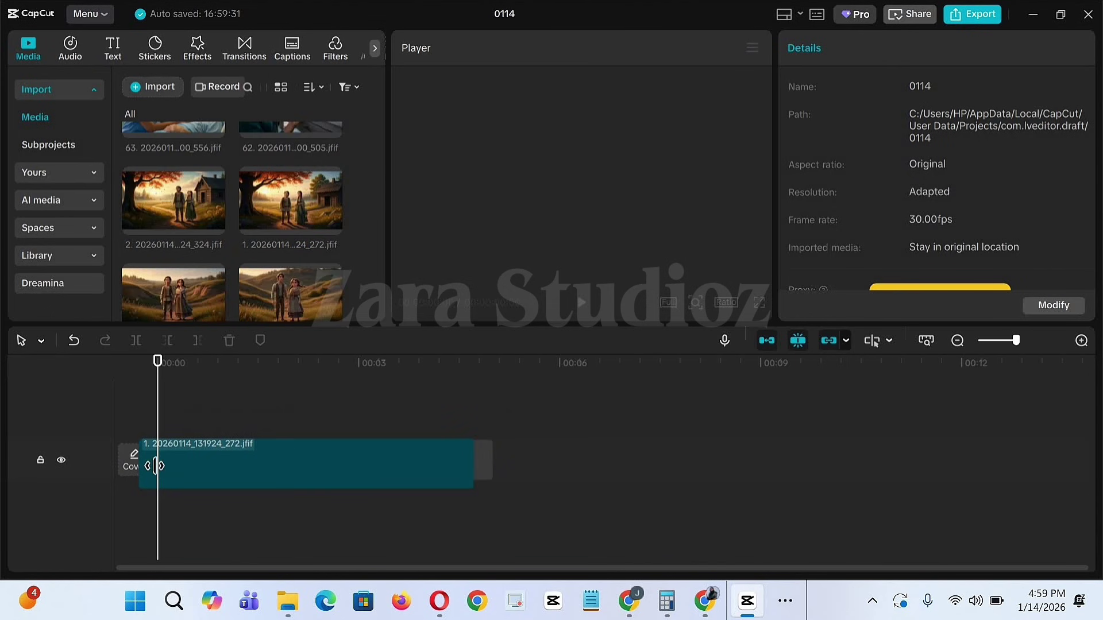
{"action": "left_click", "coordinate": [191, 457]}
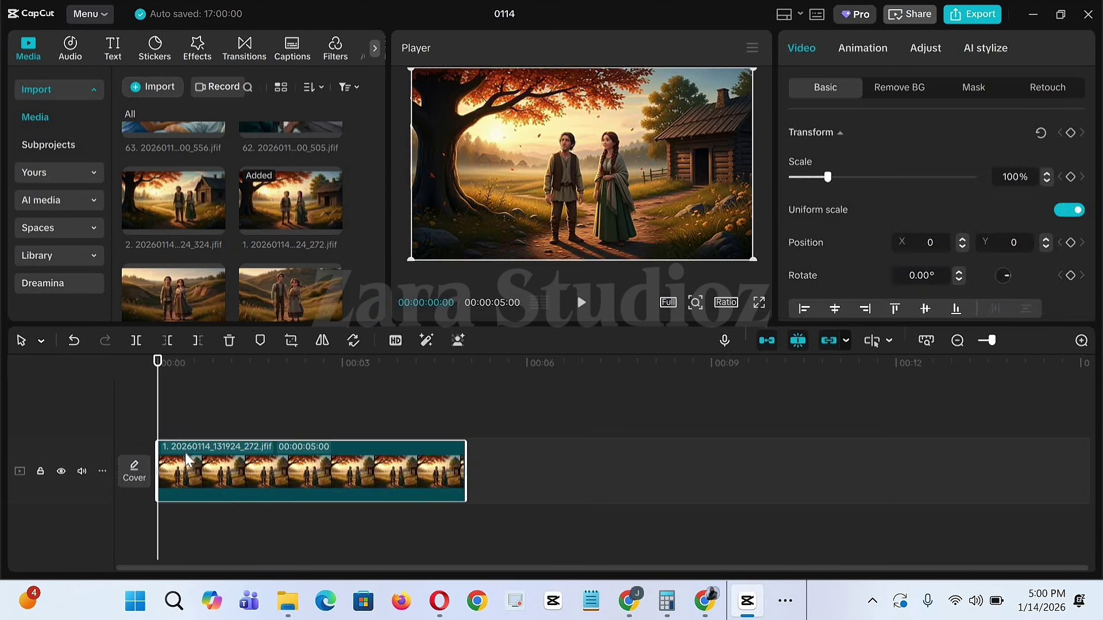
{"action": "left_click", "coordinate": [216, 315]}
{"action": "scroll", "coordinate": [333, 247], "scroll_direction": "down", "scroll_amount": 3}
{"action": "left_click", "coordinate": [214, 259]}
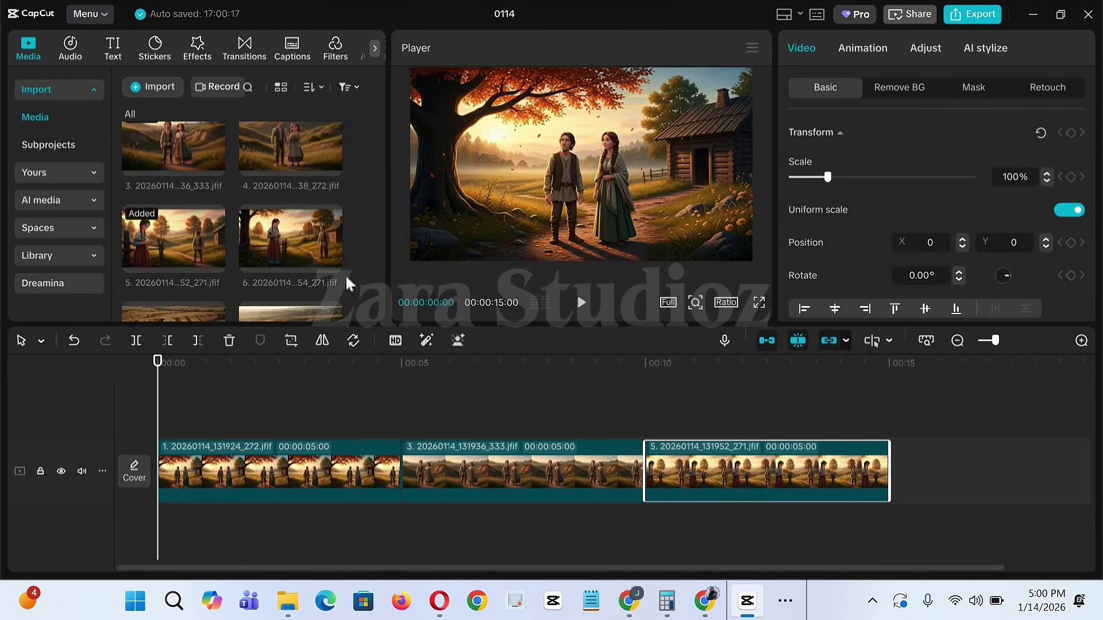
{"action": "scroll", "coordinate": [346, 282], "scroll_direction": "down", "scroll_amount": 2}
{"action": "left_click", "coordinate": [213, 278]}
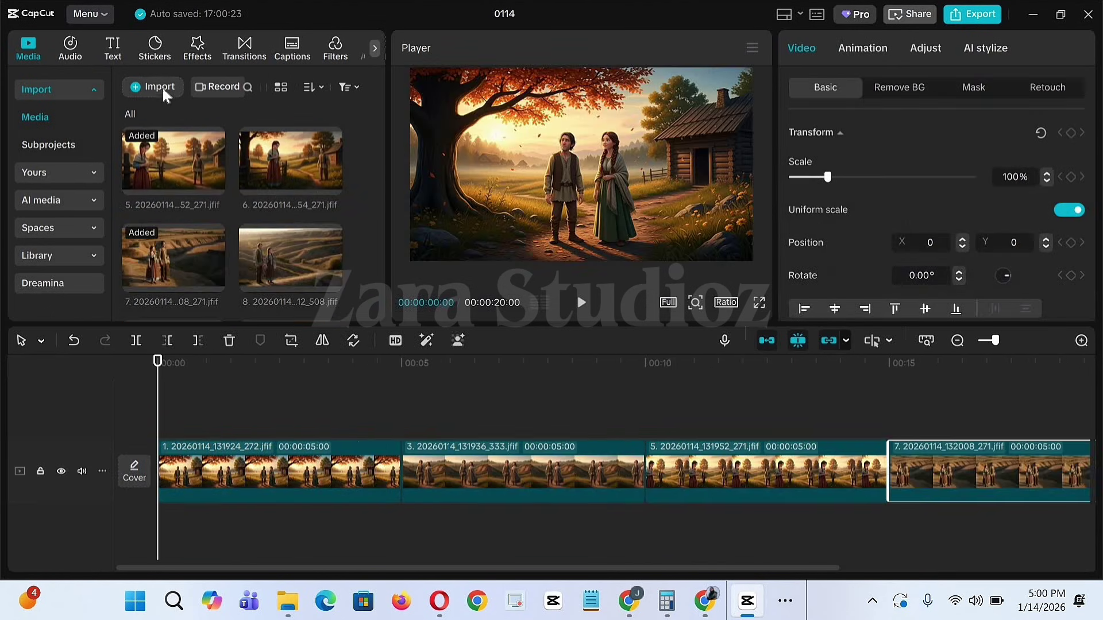
Import download.wav and lay it on an audio track beneath the clips.
{"action": "left_click", "coordinate": [146, 94]}
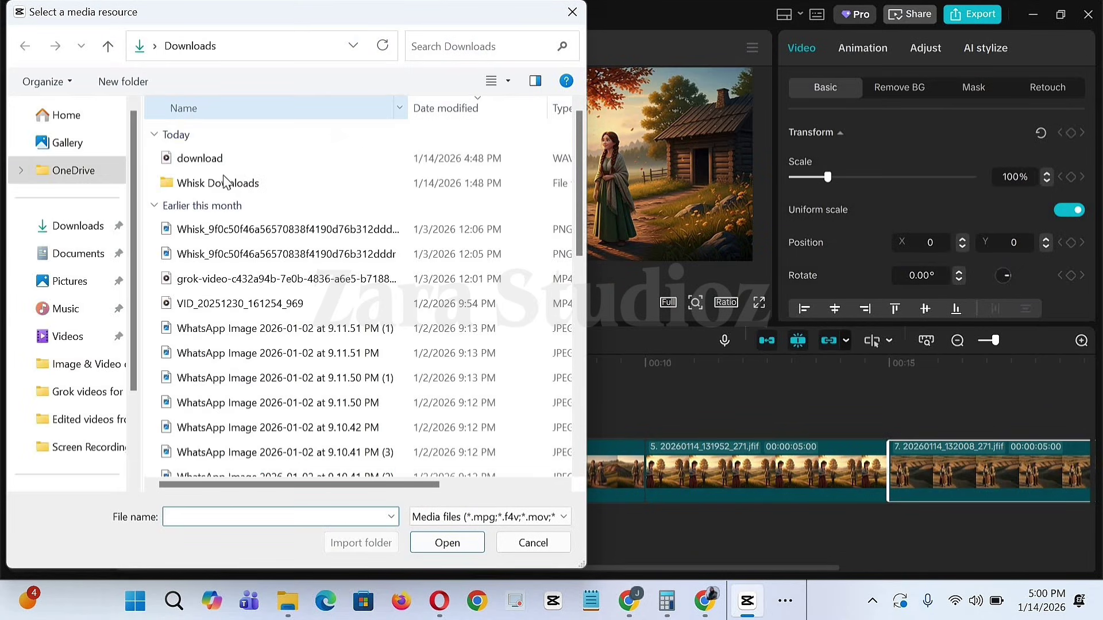
{"action": "left_click", "coordinate": [241, 160]}
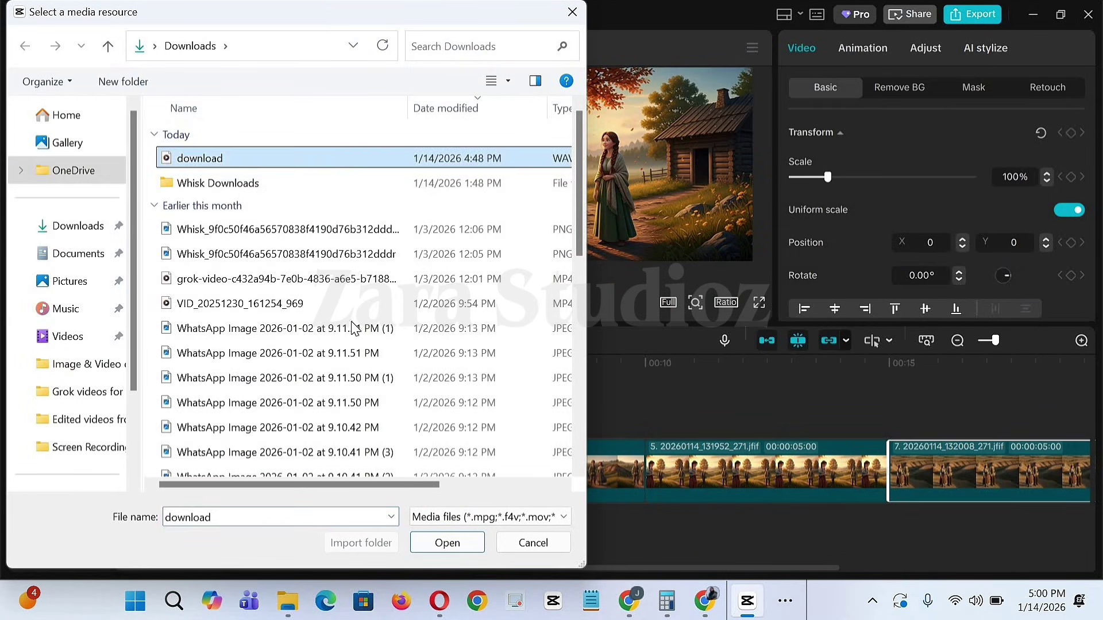
{"action": "left_click", "coordinate": [431, 542]}
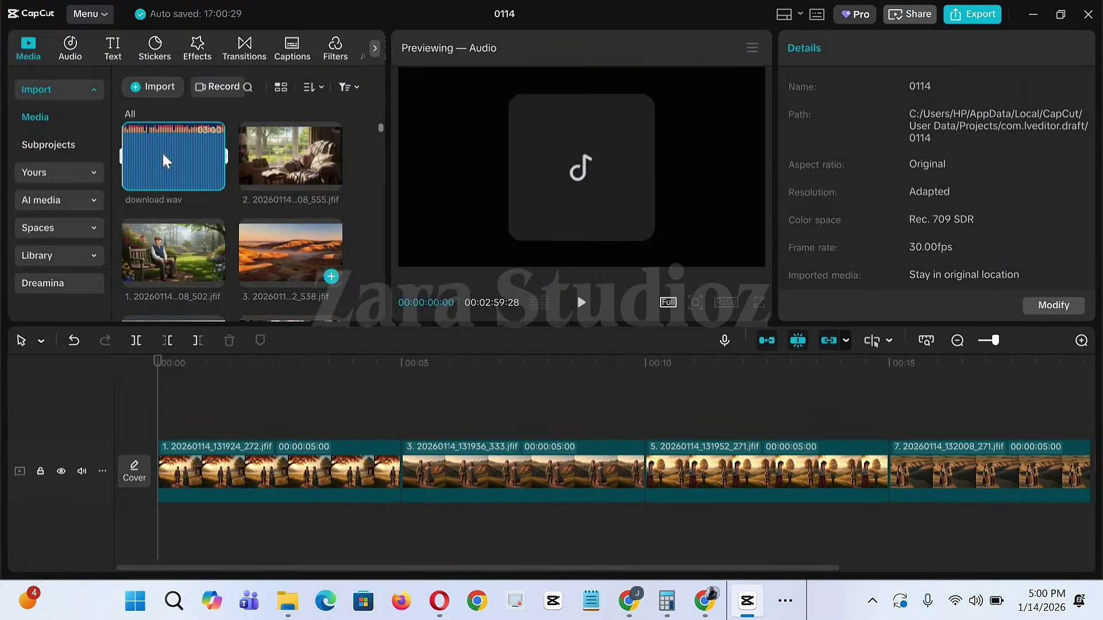
{"action": "left_click_drag", "start_coordinate": [173, 155], "coordinate": [159, 530]}
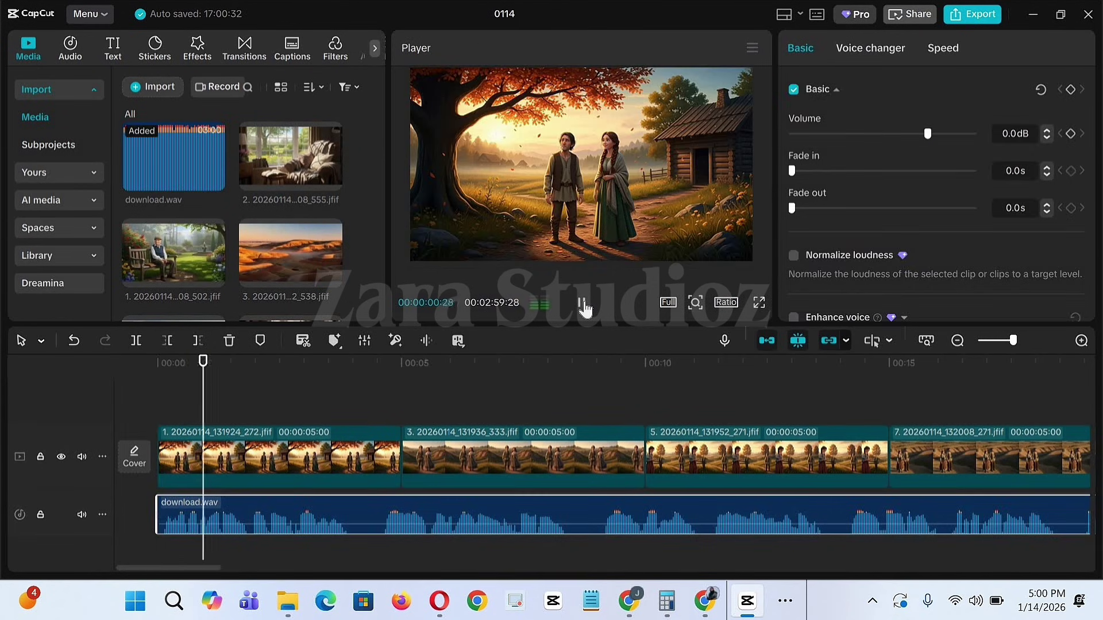
Add Best Memory and Polygonal Unfold transitions between the opening clips, then bring up Export settings.
{"action": "left_click", "coordinate": [957, 341]}
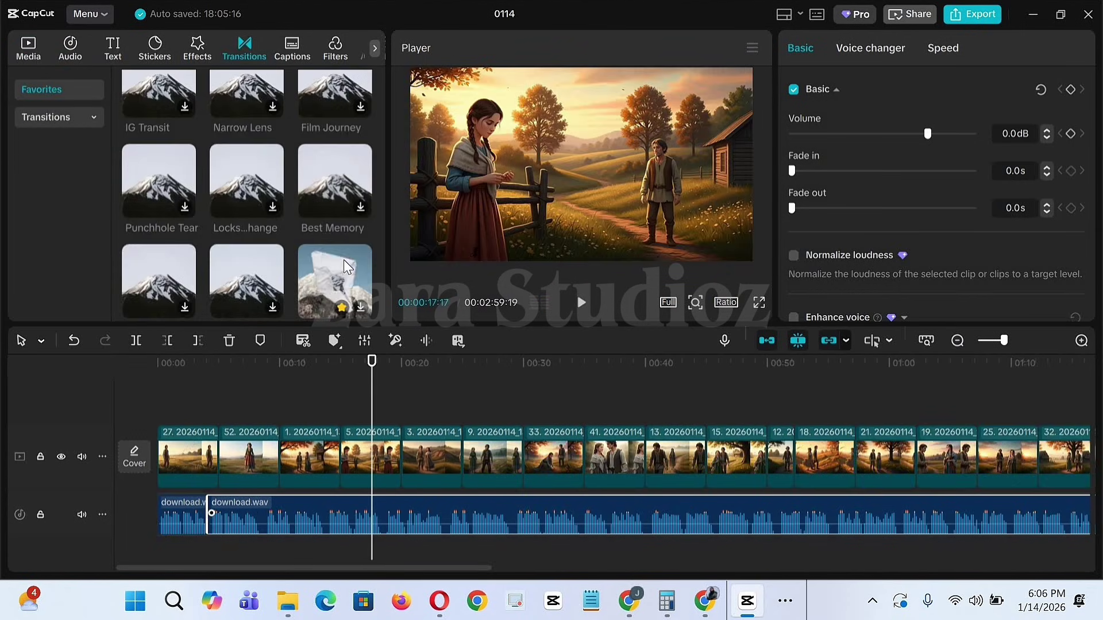
{"action": "mouse_move", "coordinate": [344, 260]}
{"action": "left_mouse_down"}
{"action": "mouse_move", "coordinate": [363, 238]}
{"action": "mouse_move", "coordinate": [240, 446]}
{"action": "mouse_move", "coordinate": [201, 444]}
{"action": "left_mouse_up"}
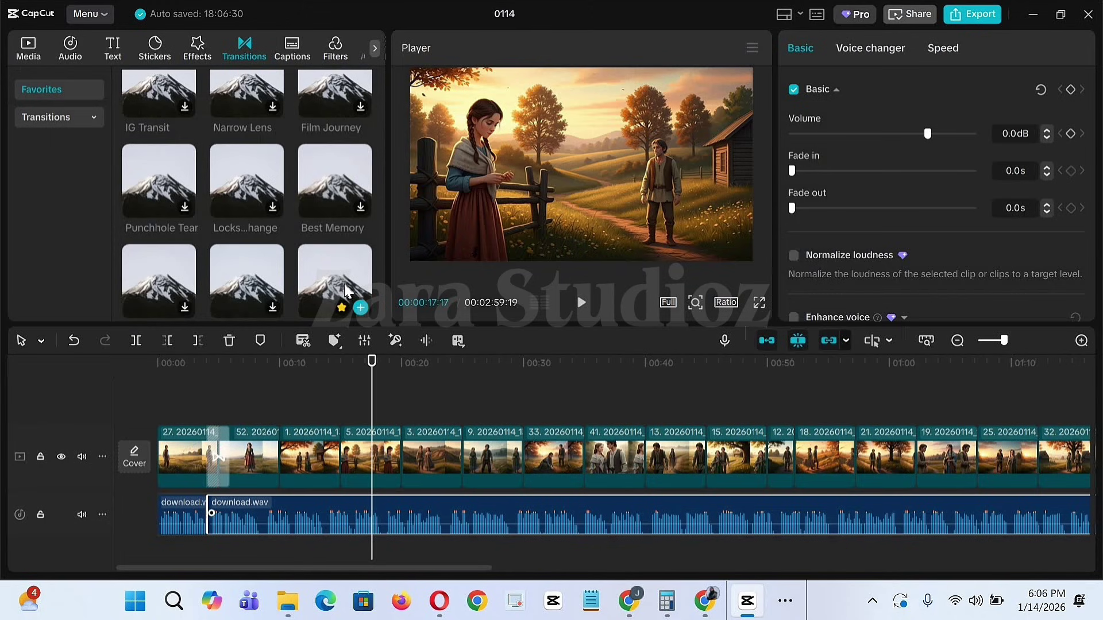
{"action": "scroll", "coordinate": [343, 284], "scroll_direction": "down", "scroll_amount": 1}
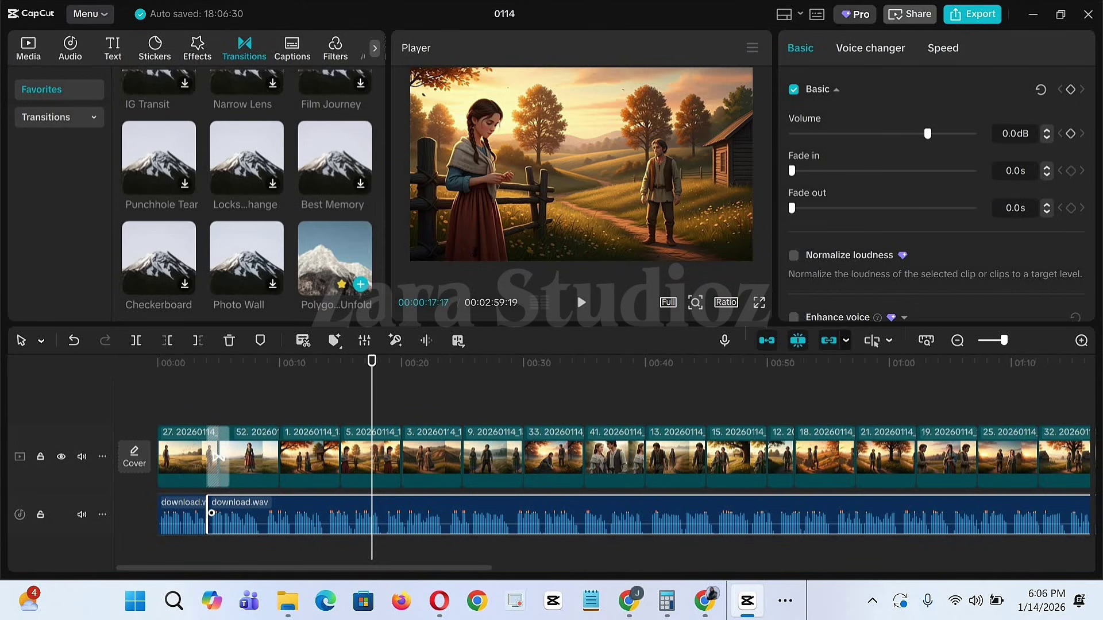
{"action": "left_click_drag", "start_coordinate": [353, 238], "coordinate": [340, 457]}
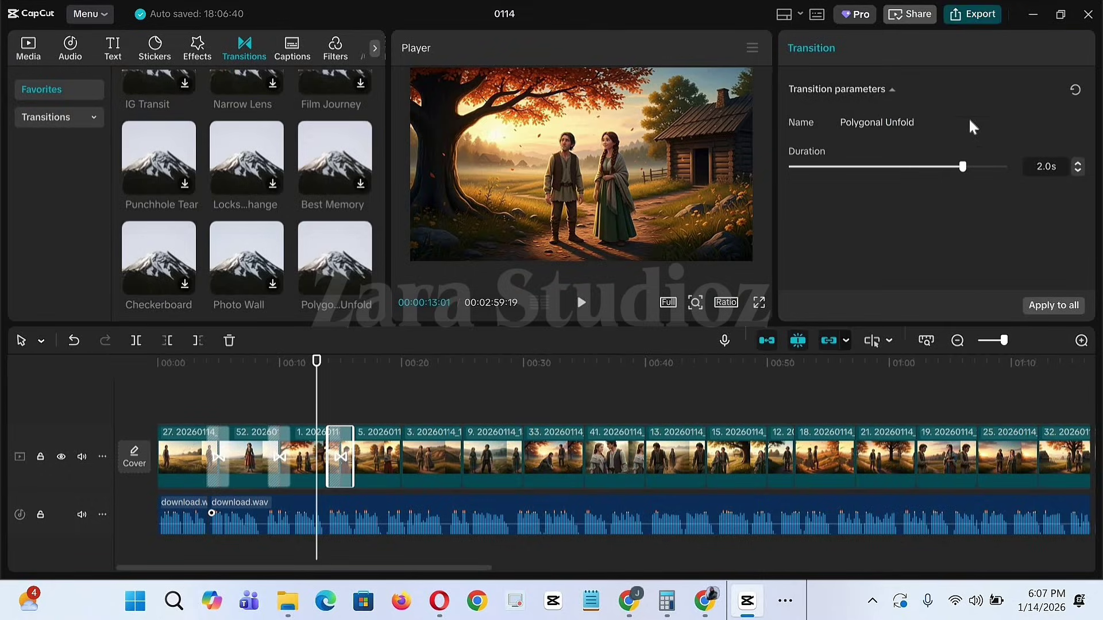
{"action": "key", "text": "ctrl+e"}
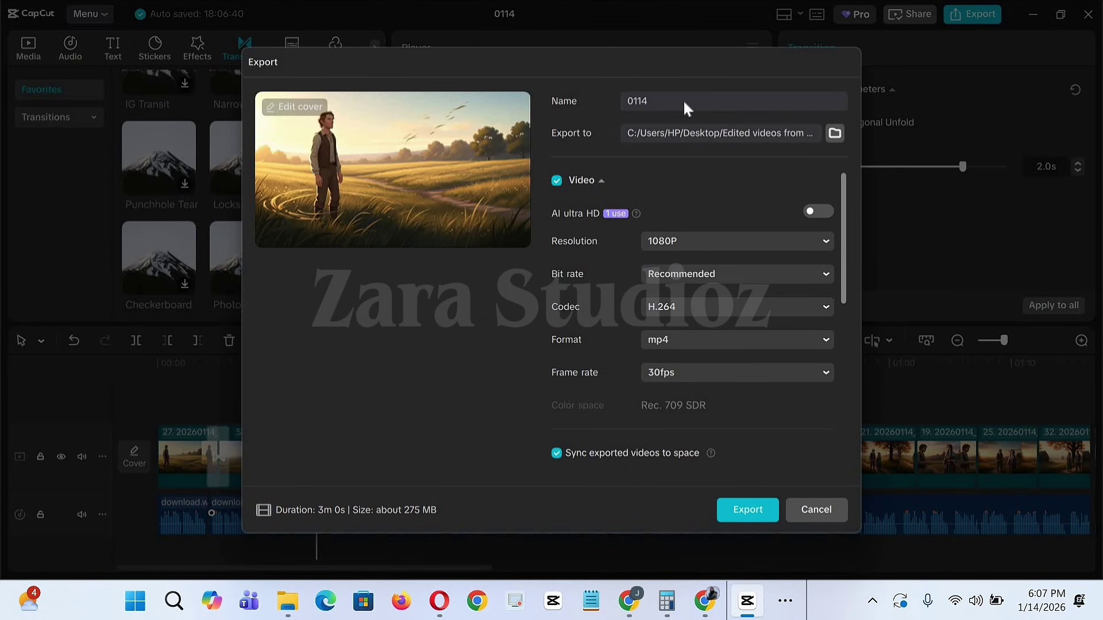
Erase the 0114 name from the Export dialog's Name field.
{"action": "left_click", "coordinate": [684, 98]}
{"action": "key", "text": "BackSpace"}
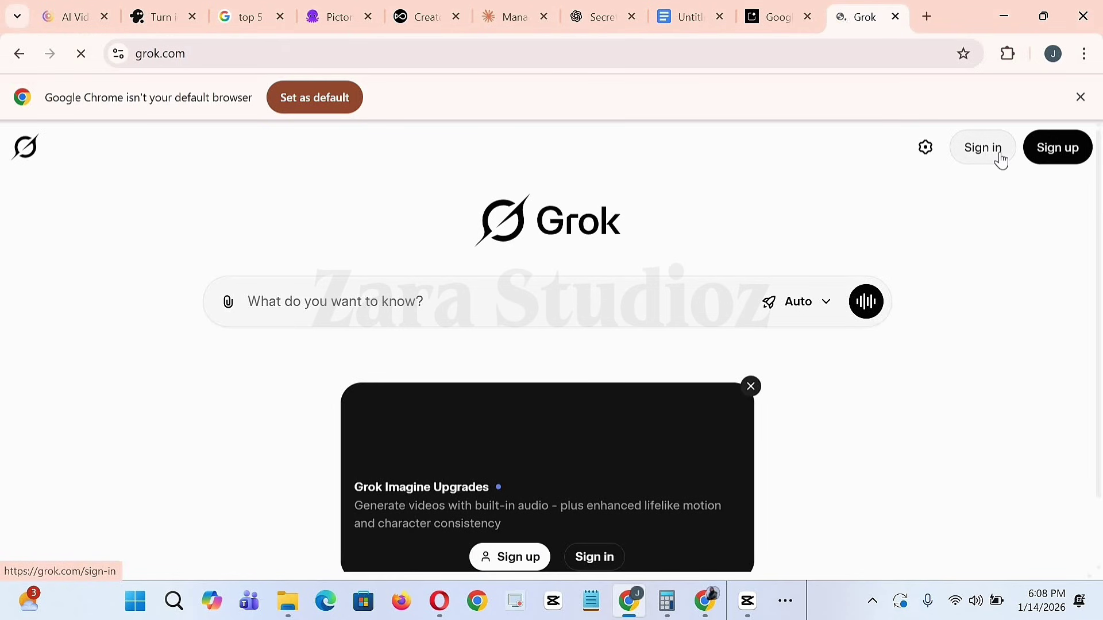
Upload the couple-beneath-the-autumn-tree scene image to Grok Imagine.
{"action": "left_click", "coordinate": [86, 300]}
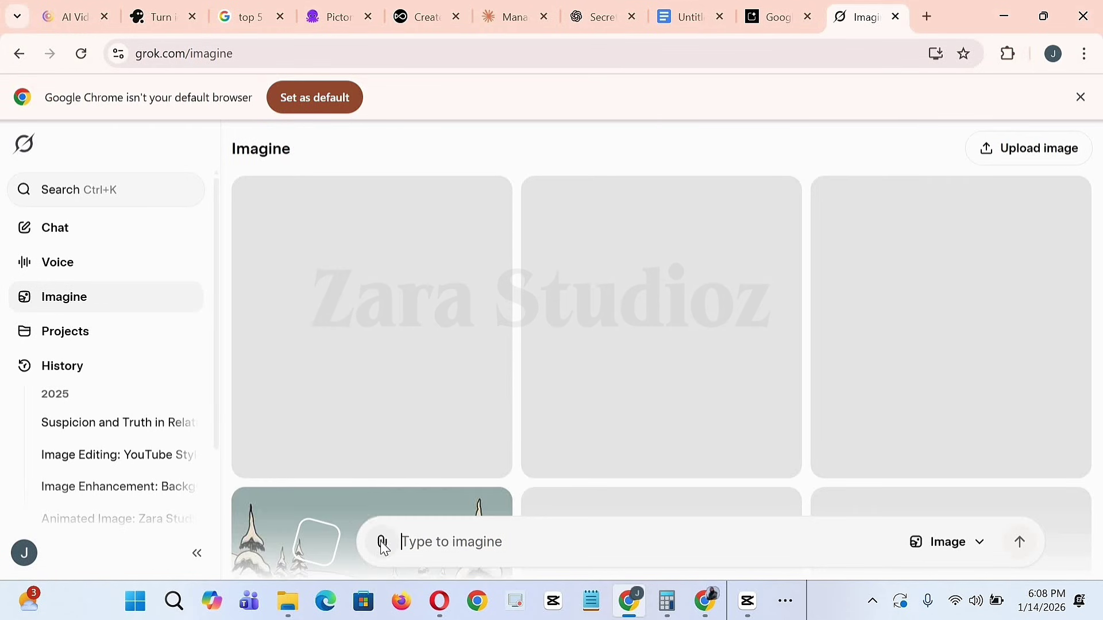
{"action": "left_click", "coordinate": [381, 543]}
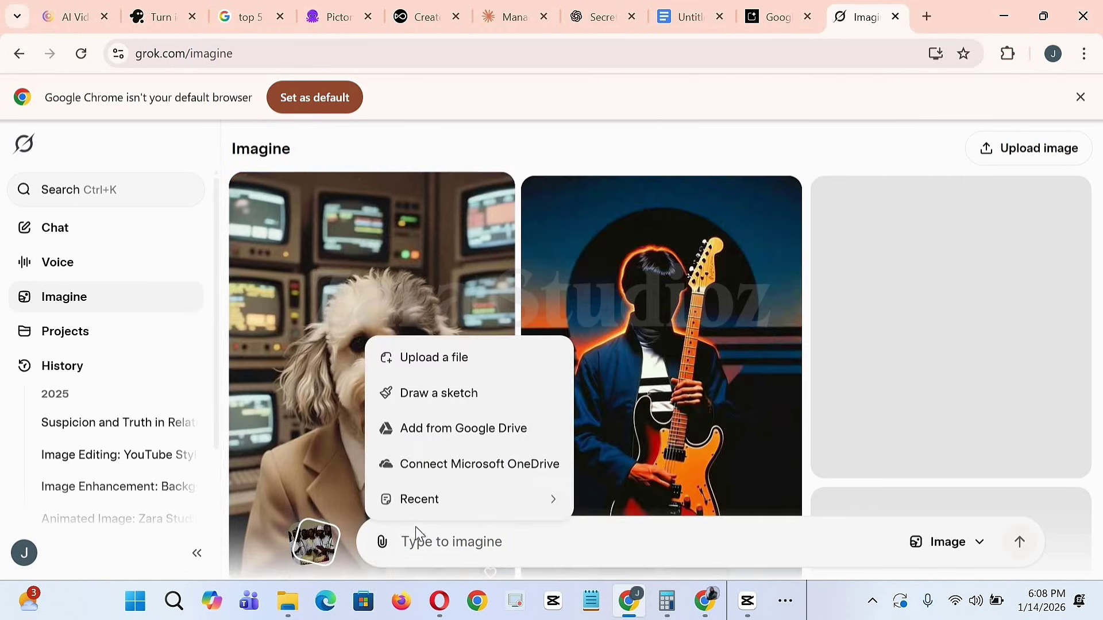
{"action": "left_click", "coordinate": [498, 358]}
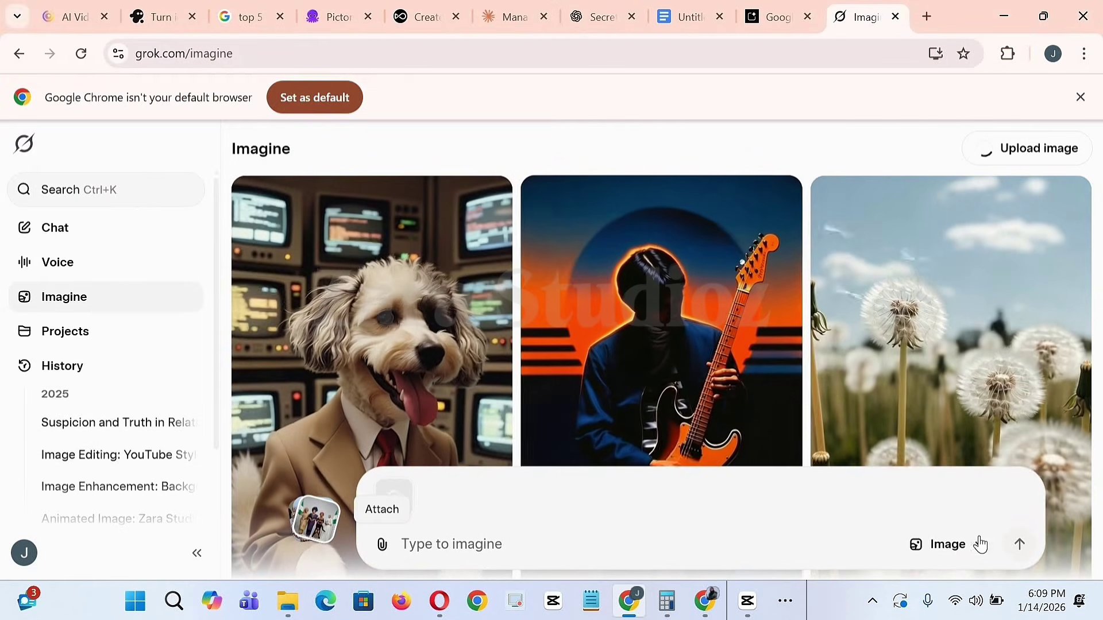
{"action": "left_click", "coordinate": [969, 544]}
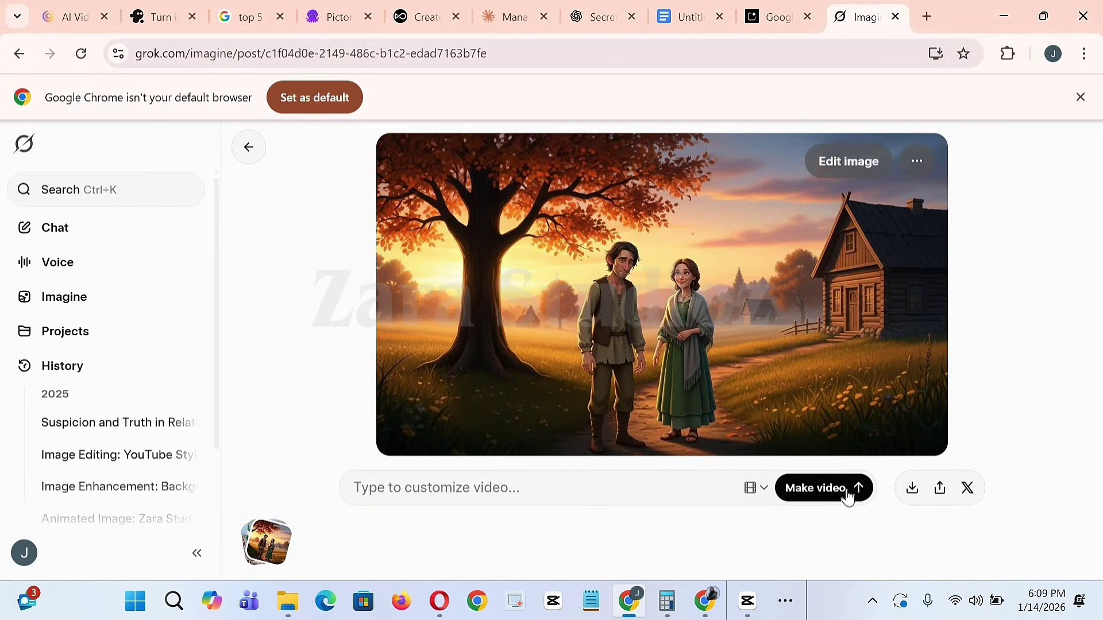
Make a video from the couple scene, keep the right-hand version and pause it.
{"action": "left_click", "coordinate": [843, 486]}
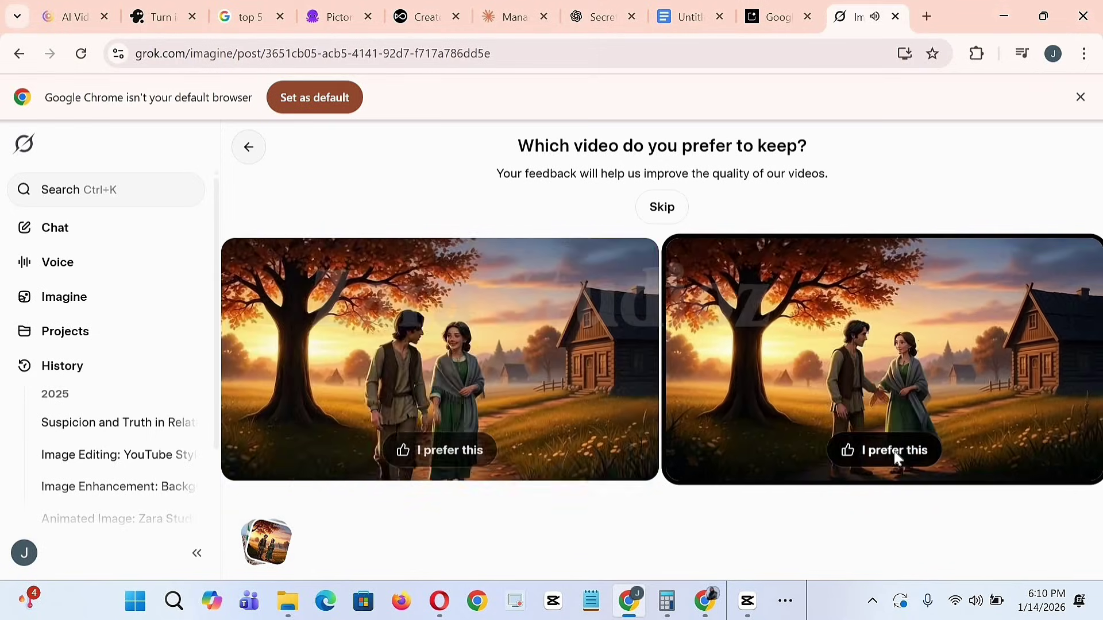
{"action": "left_click", "coordinate": [894, 450]}
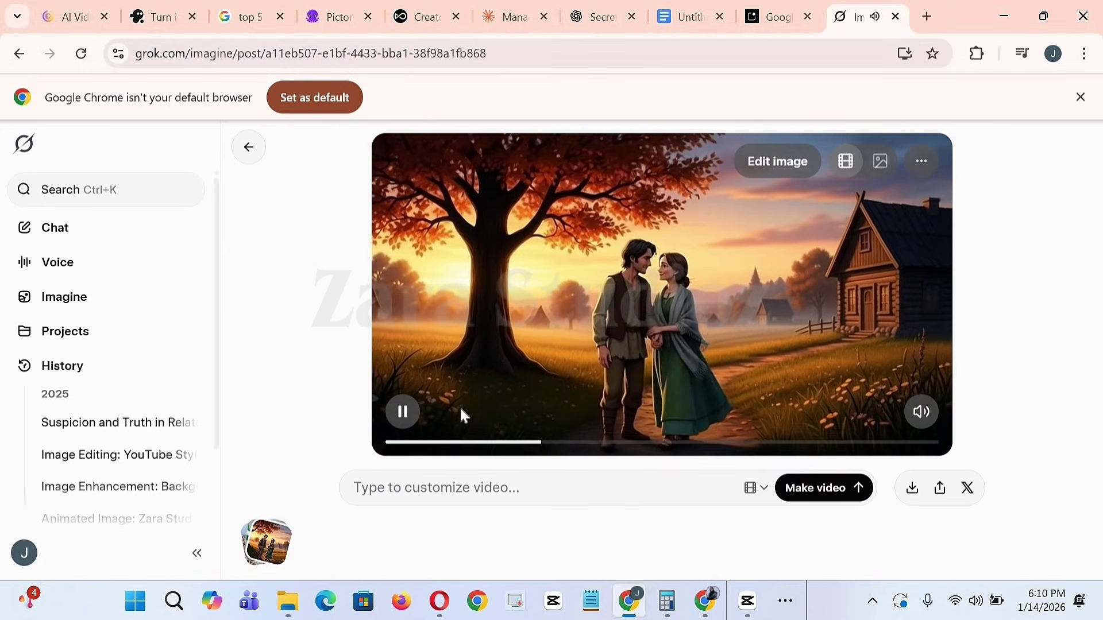
{"action": "left_click", "coordinate": [409, 413]}
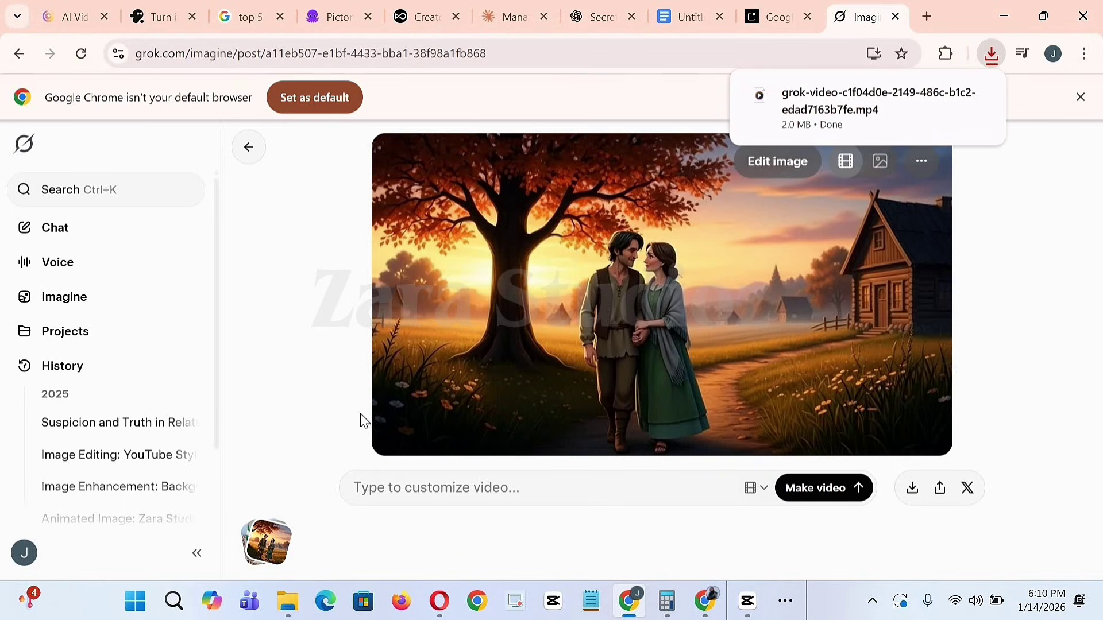
Upload the girl-by-the-fence scene and generate a video from the pasted establishing-shot prompt.
{"action": "left_click", "coordinate": [98, 304]}
{"action": "left_click", "coordinate": [384, 543]}
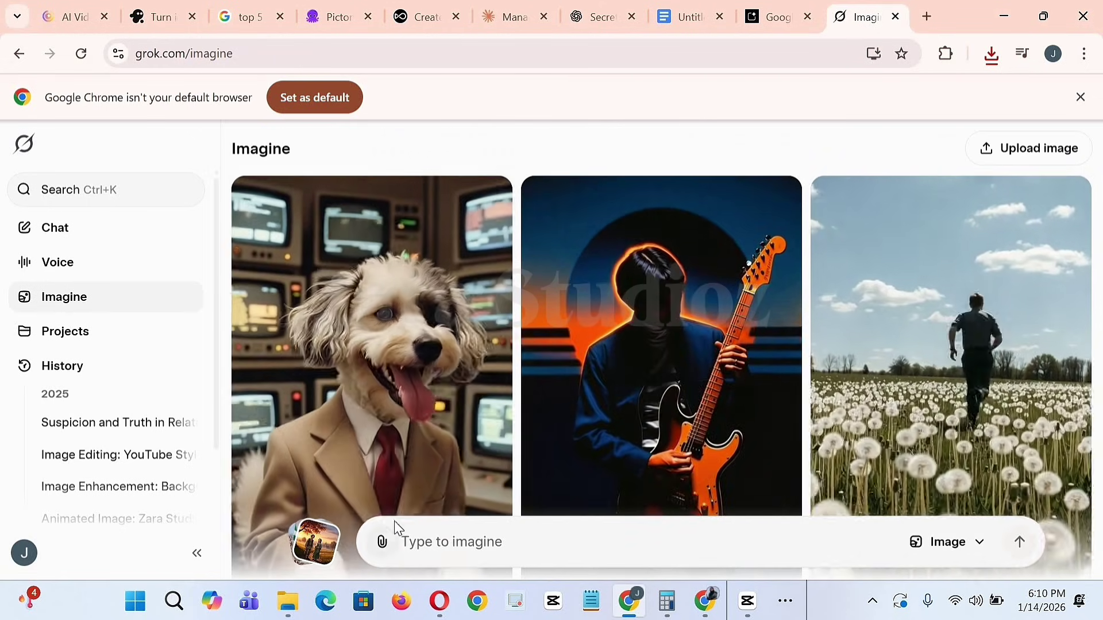
{"action": "left_click", "coordinate": [464, 361]}
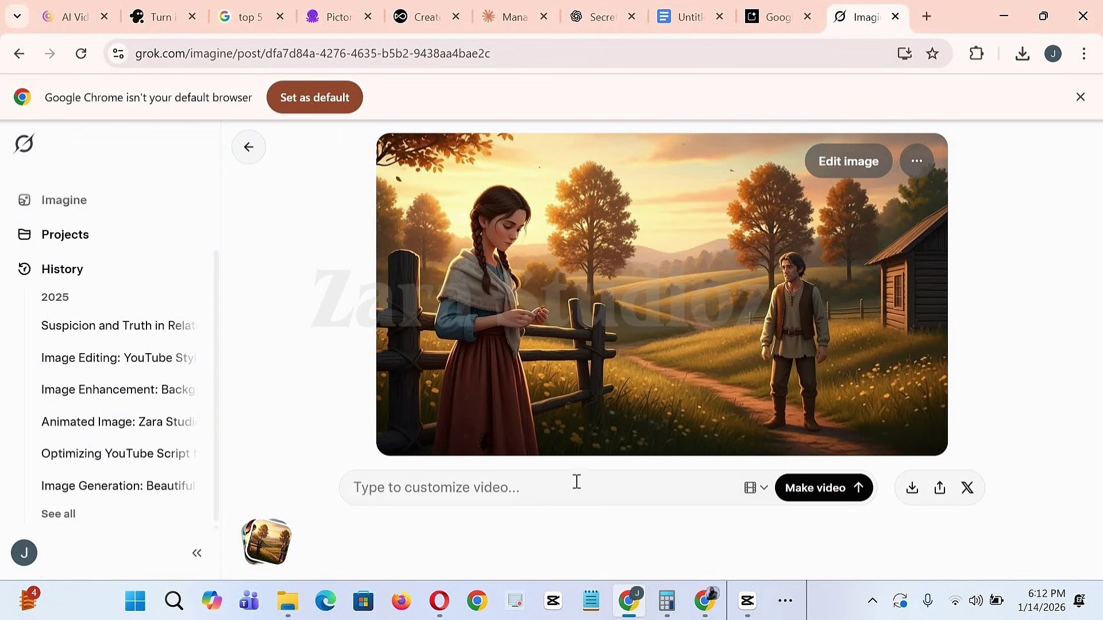
{"action": "type", "text": "Wide cinematic establishing shot, Elias and Mira standing together in a quiet rural landscape of rolling clay hills, early autumn atmosphere, warm amber light washing over them, full-body view, painterly 3D animated style, soft wind moving grasses, contemplative stillness, shallow depth of field, whimsical realism, no modern elements"}
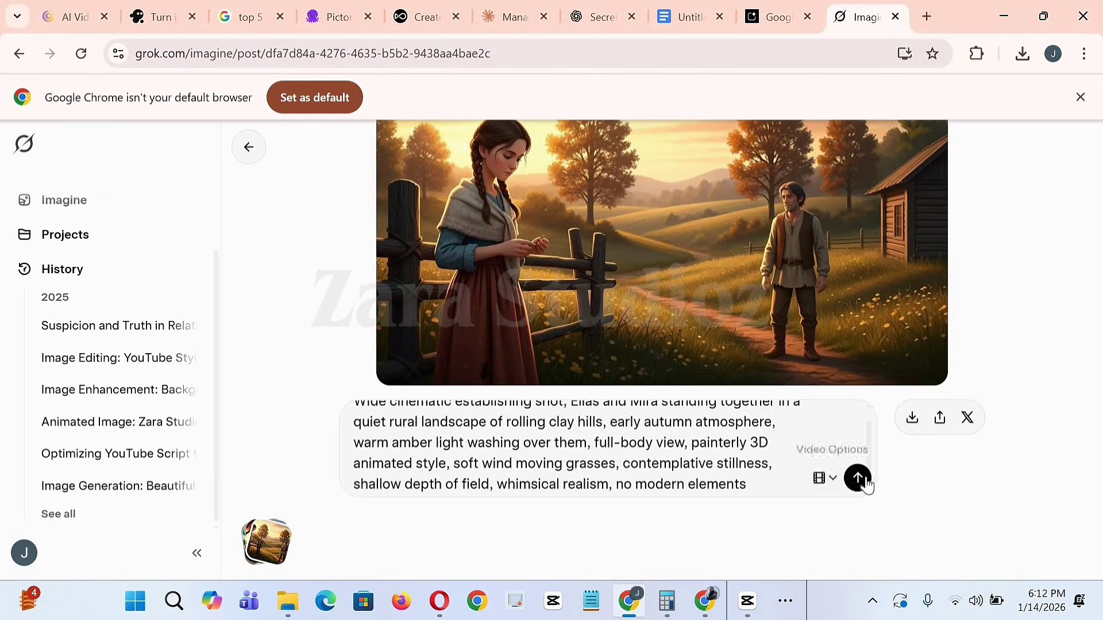
{"action": "left_click", "coordinate": [857, 483]}
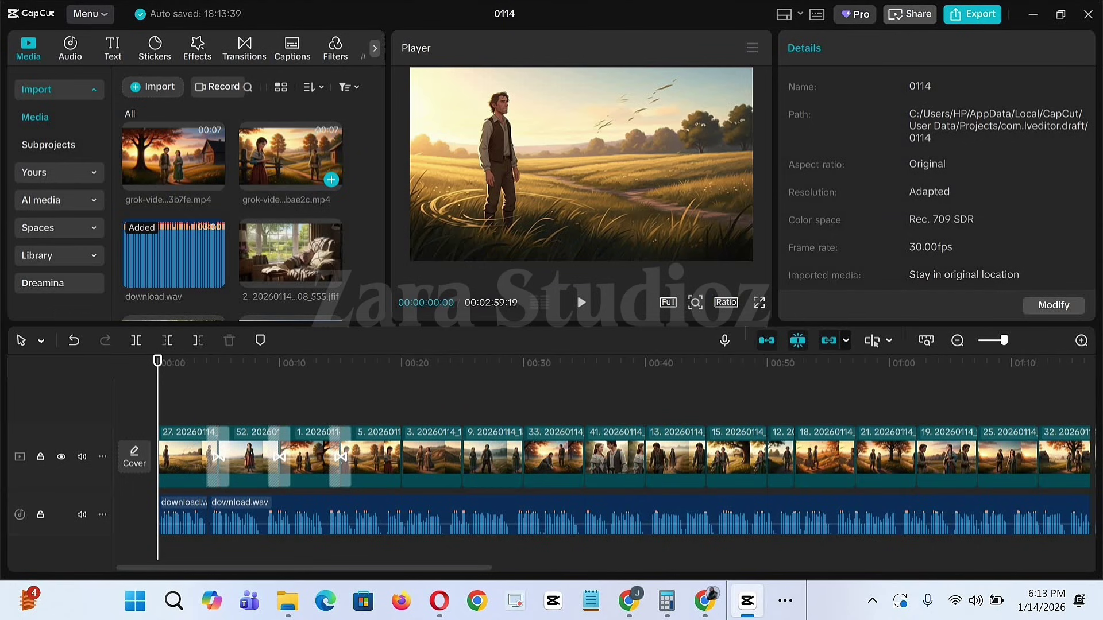
Put the bae2c and 3b7fe Grok clips first on the timeline, without replacing, and preview.
{"action": "left_click", "coordinate": [331, 180]}
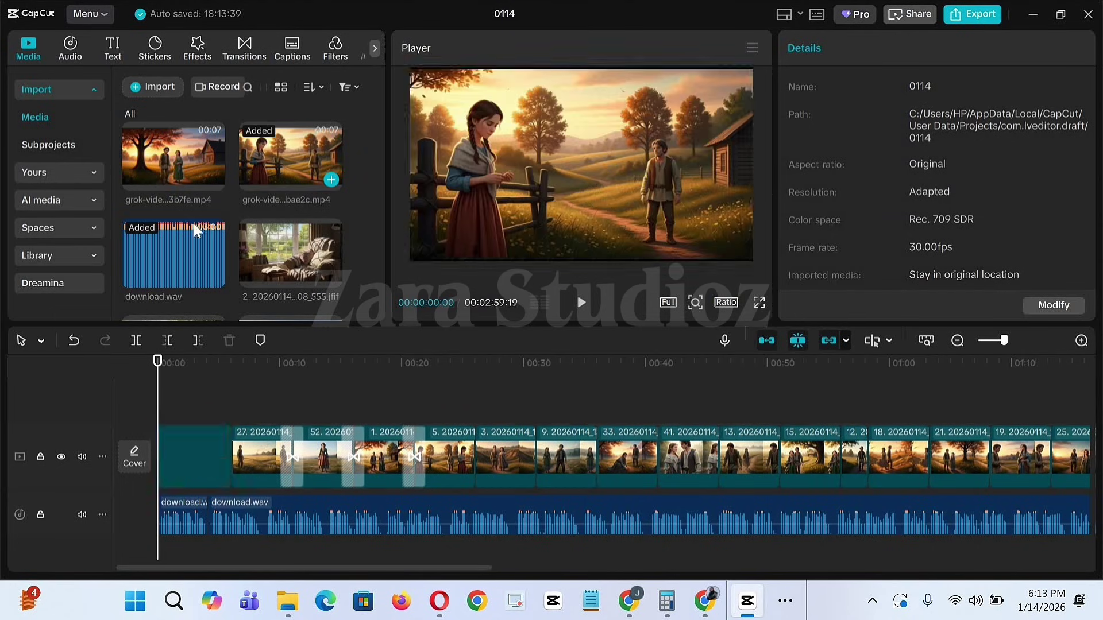
{"action": "left_click_drag", "start_coordinate": [172, 158], "coordinate": [219, 454]}
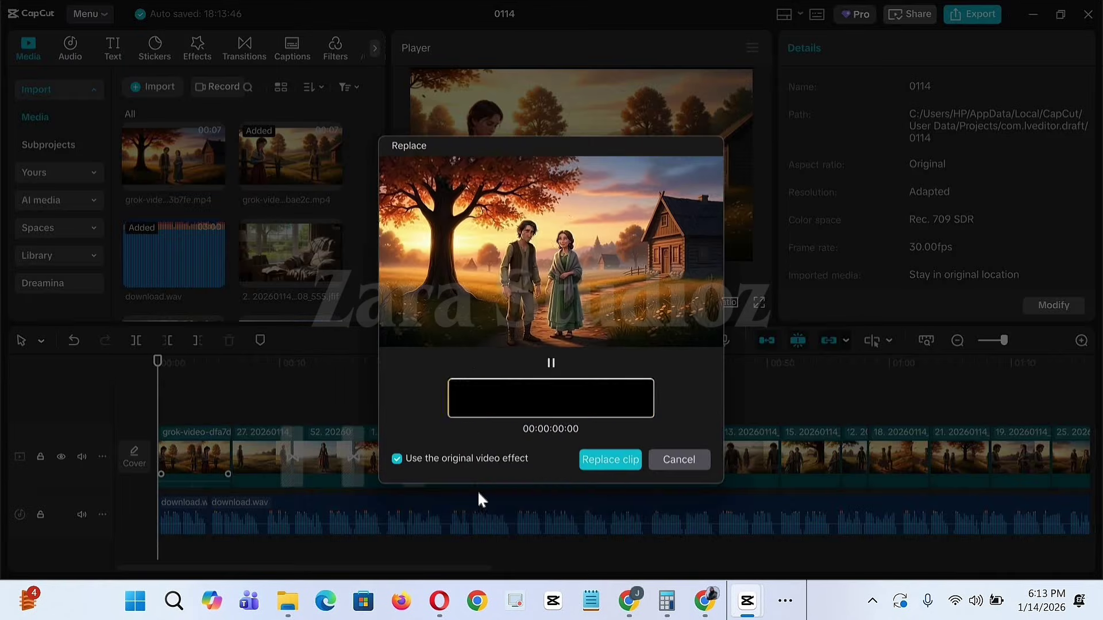
{"action": "left_click", "coordinate": [679, 460]}
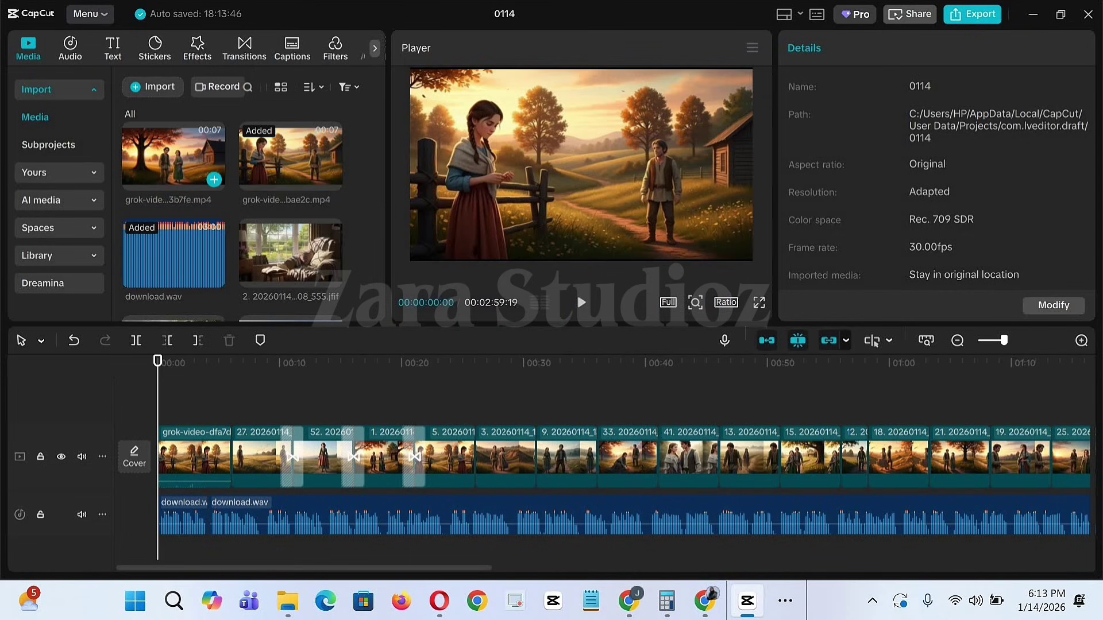
{"action": "left_click_drag", "start_coordinate": [172, 158], "coordinate": [233, 454]}
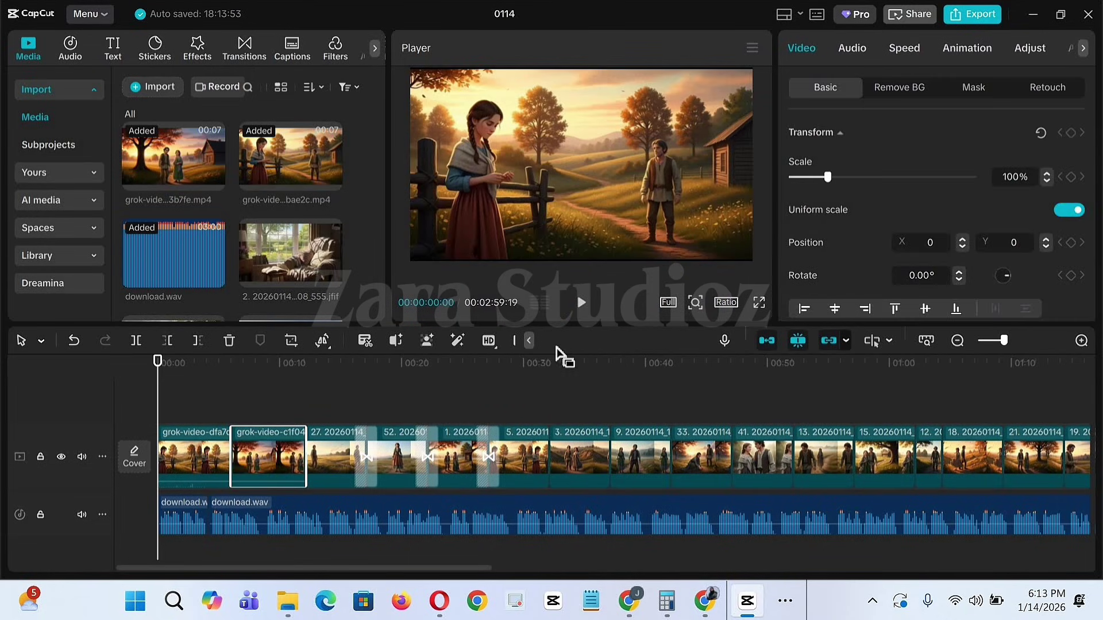
{"action": "left_click", "coordinate": [581, 303]}
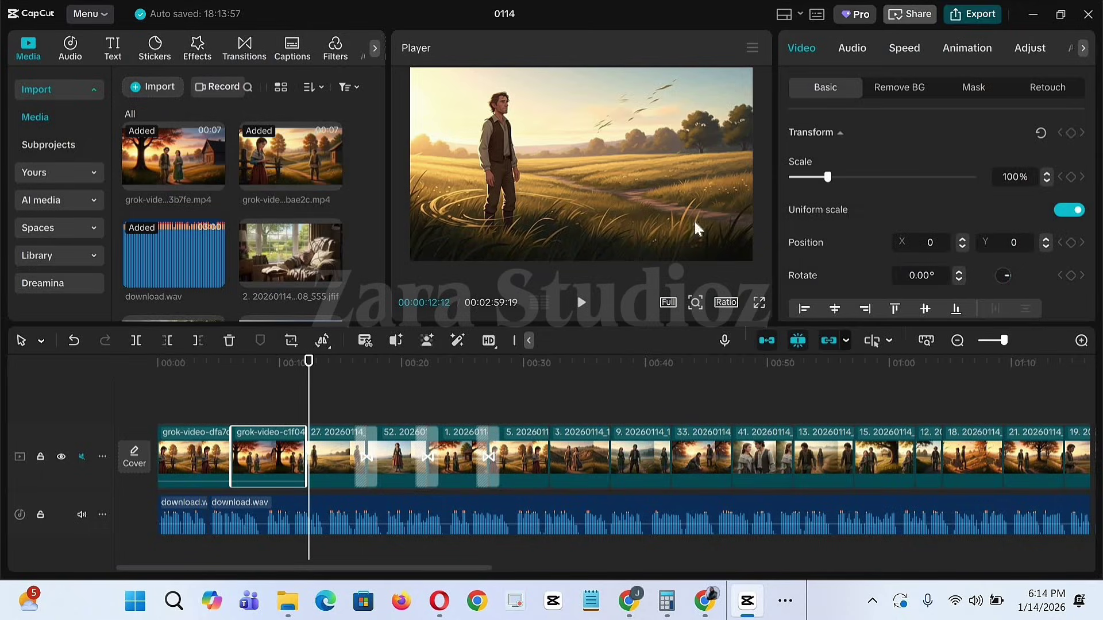
Bring up the Export settings for the 3-minute video at 1080P, mp4, 30fps.
{"action": "key", "text": "ctrl+e"}
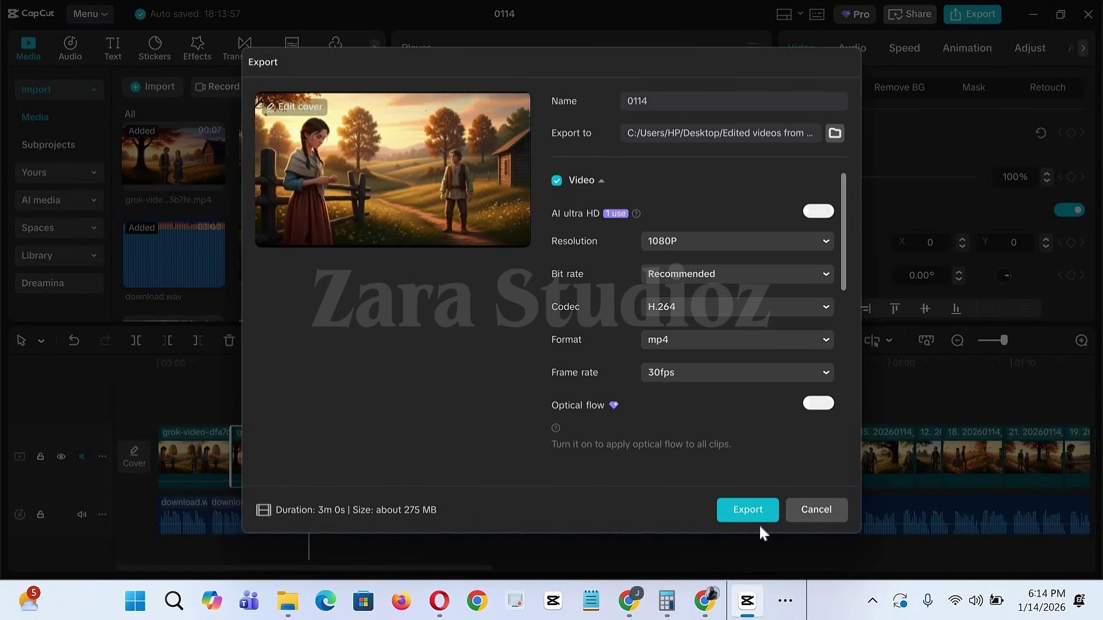